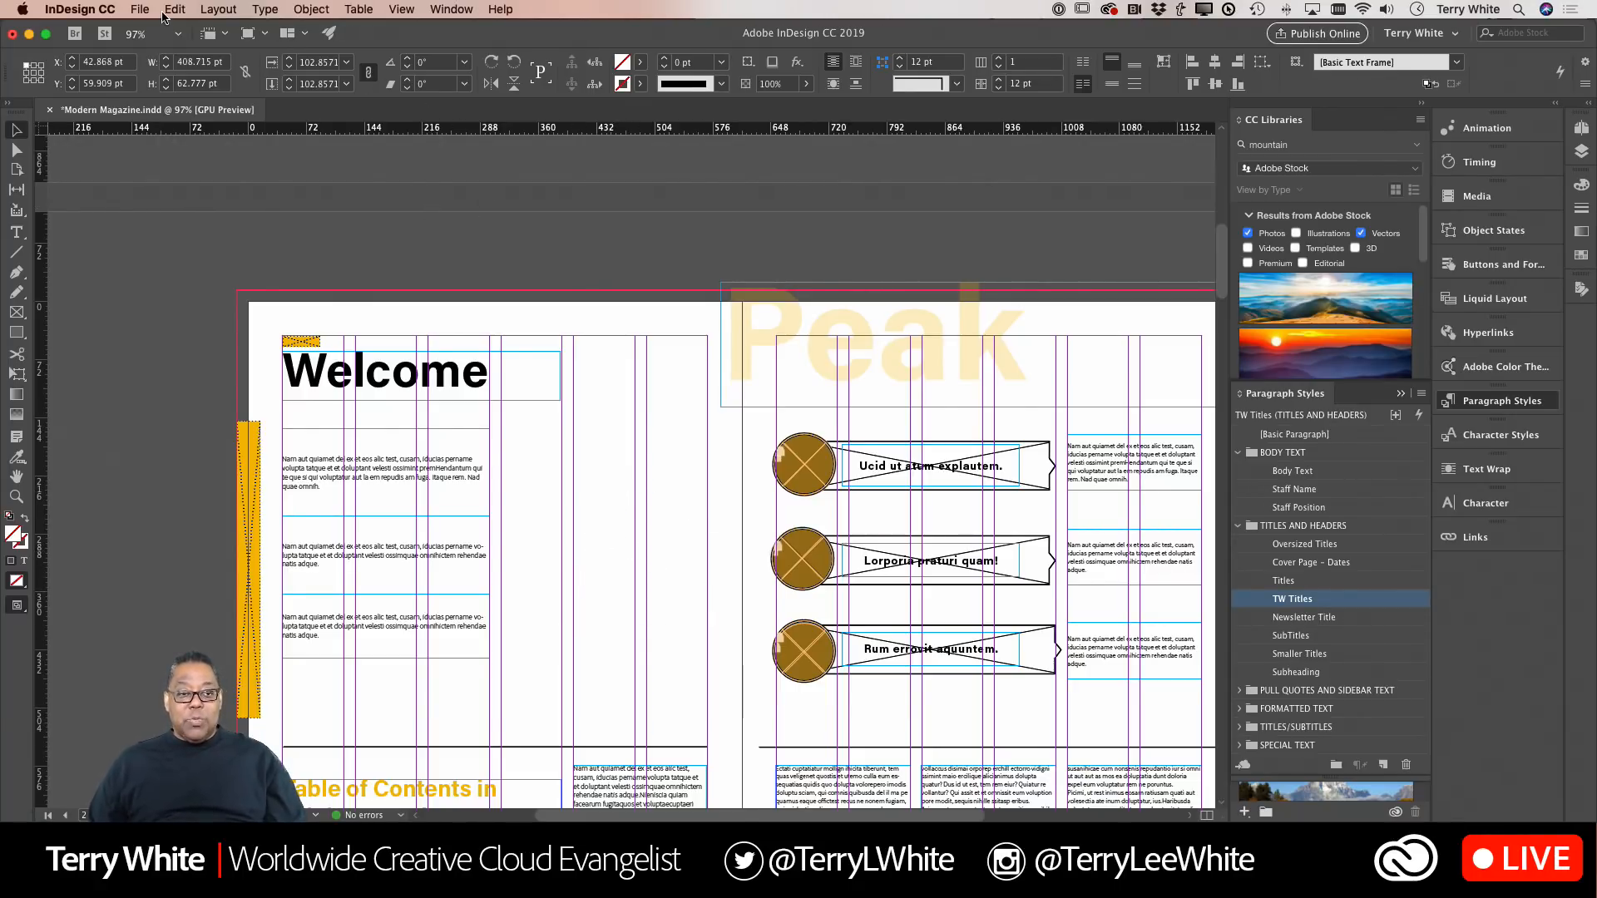
- Review the settings of the default table of contents style
click(212, 9)
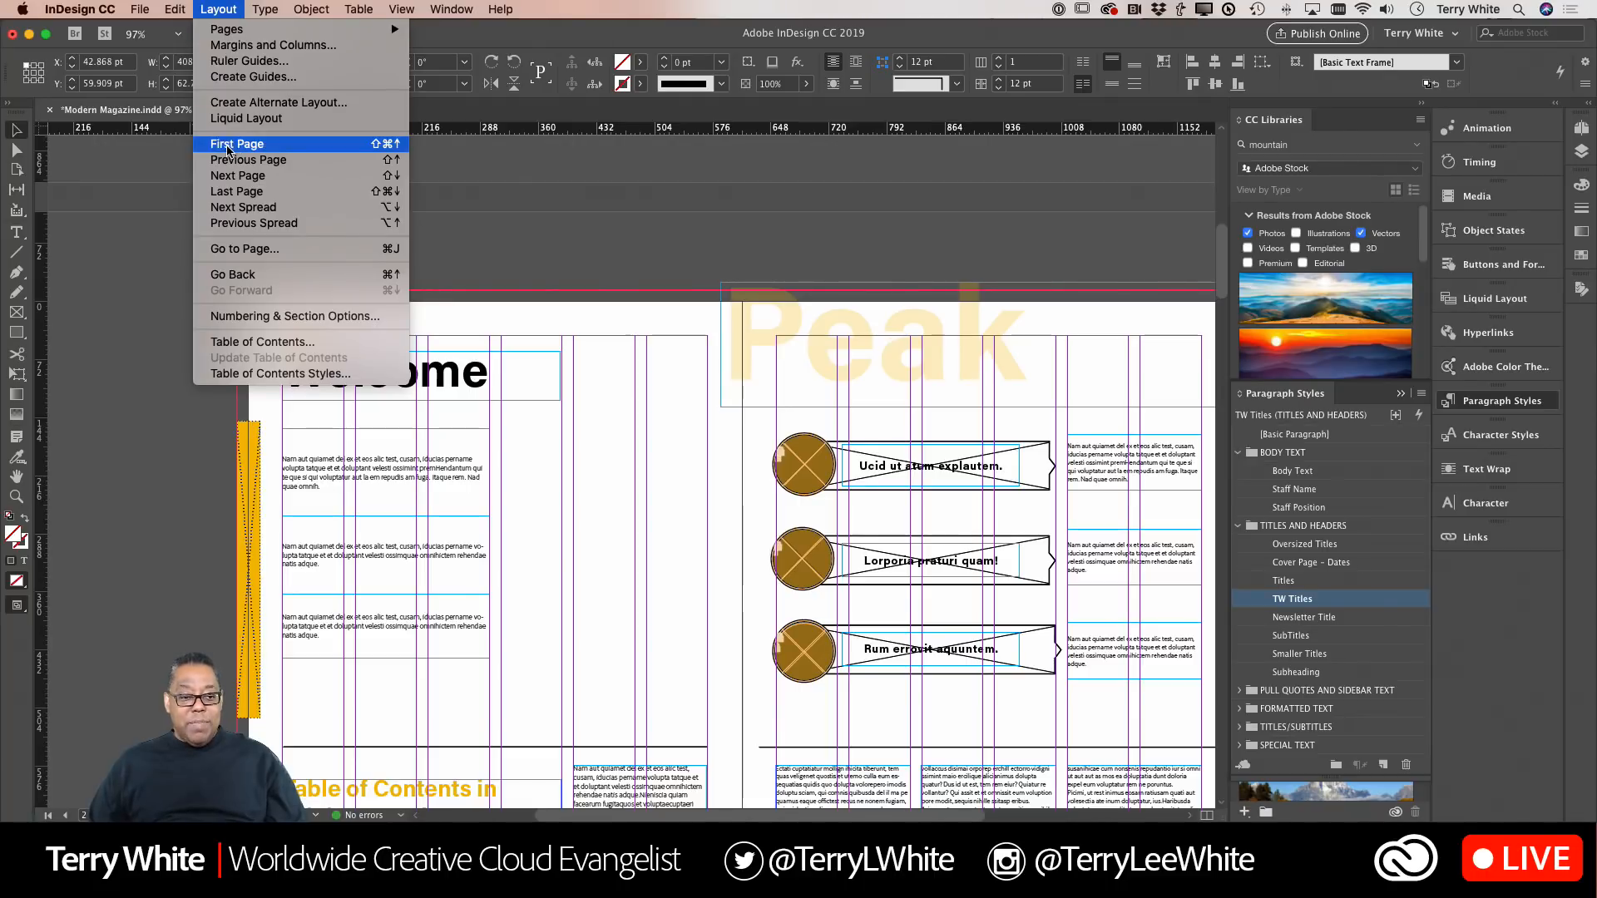
click(291, 376)
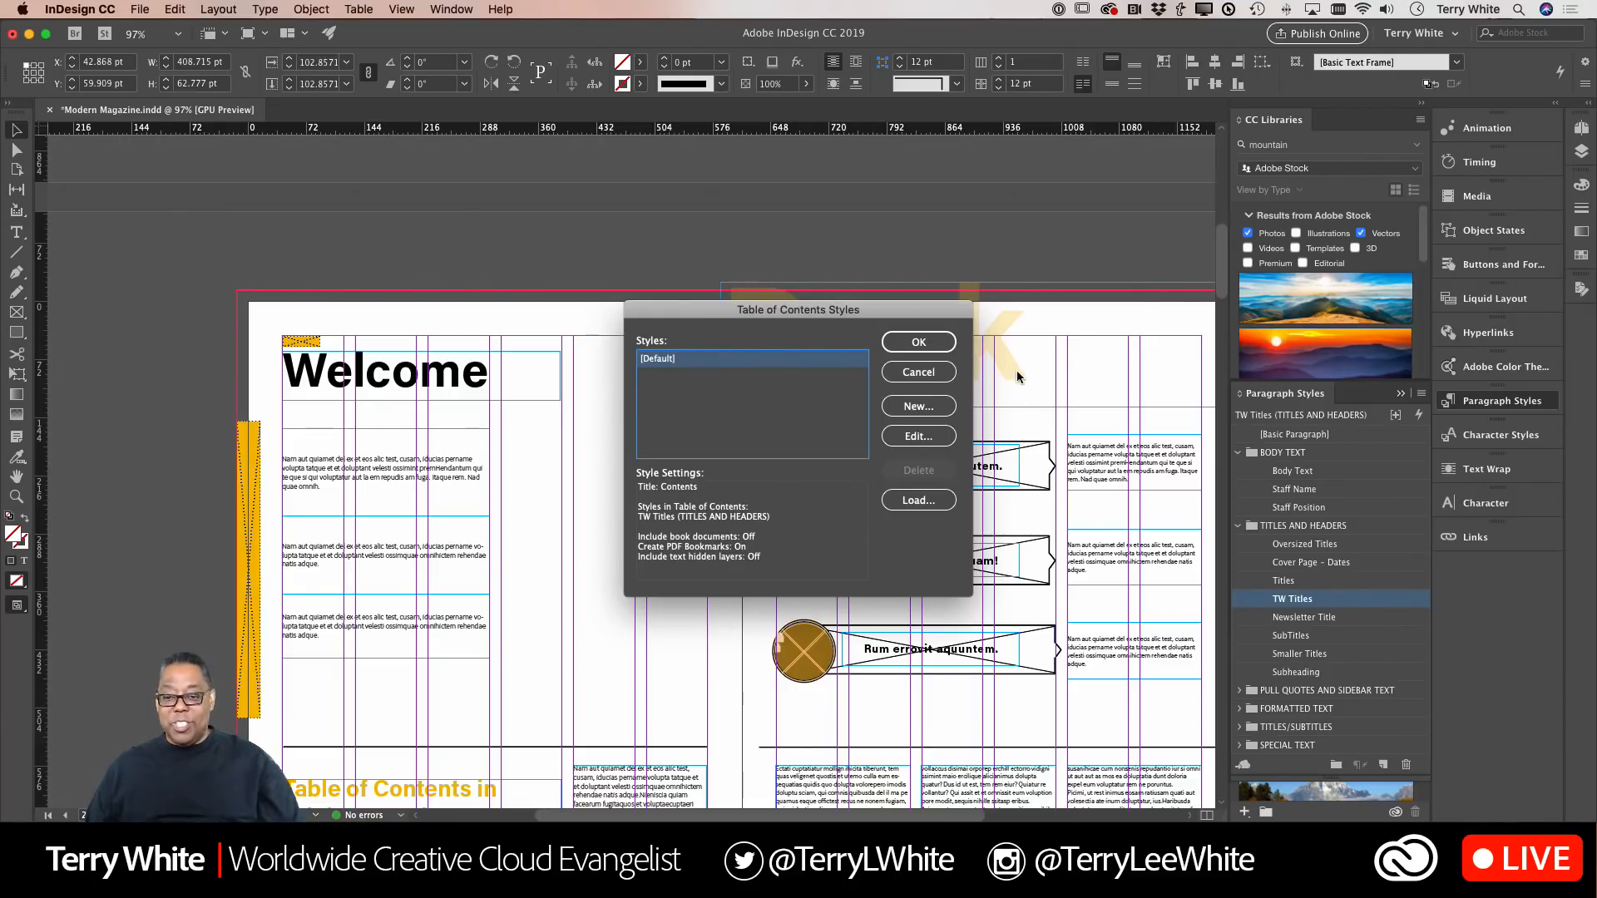
click(918, 343)
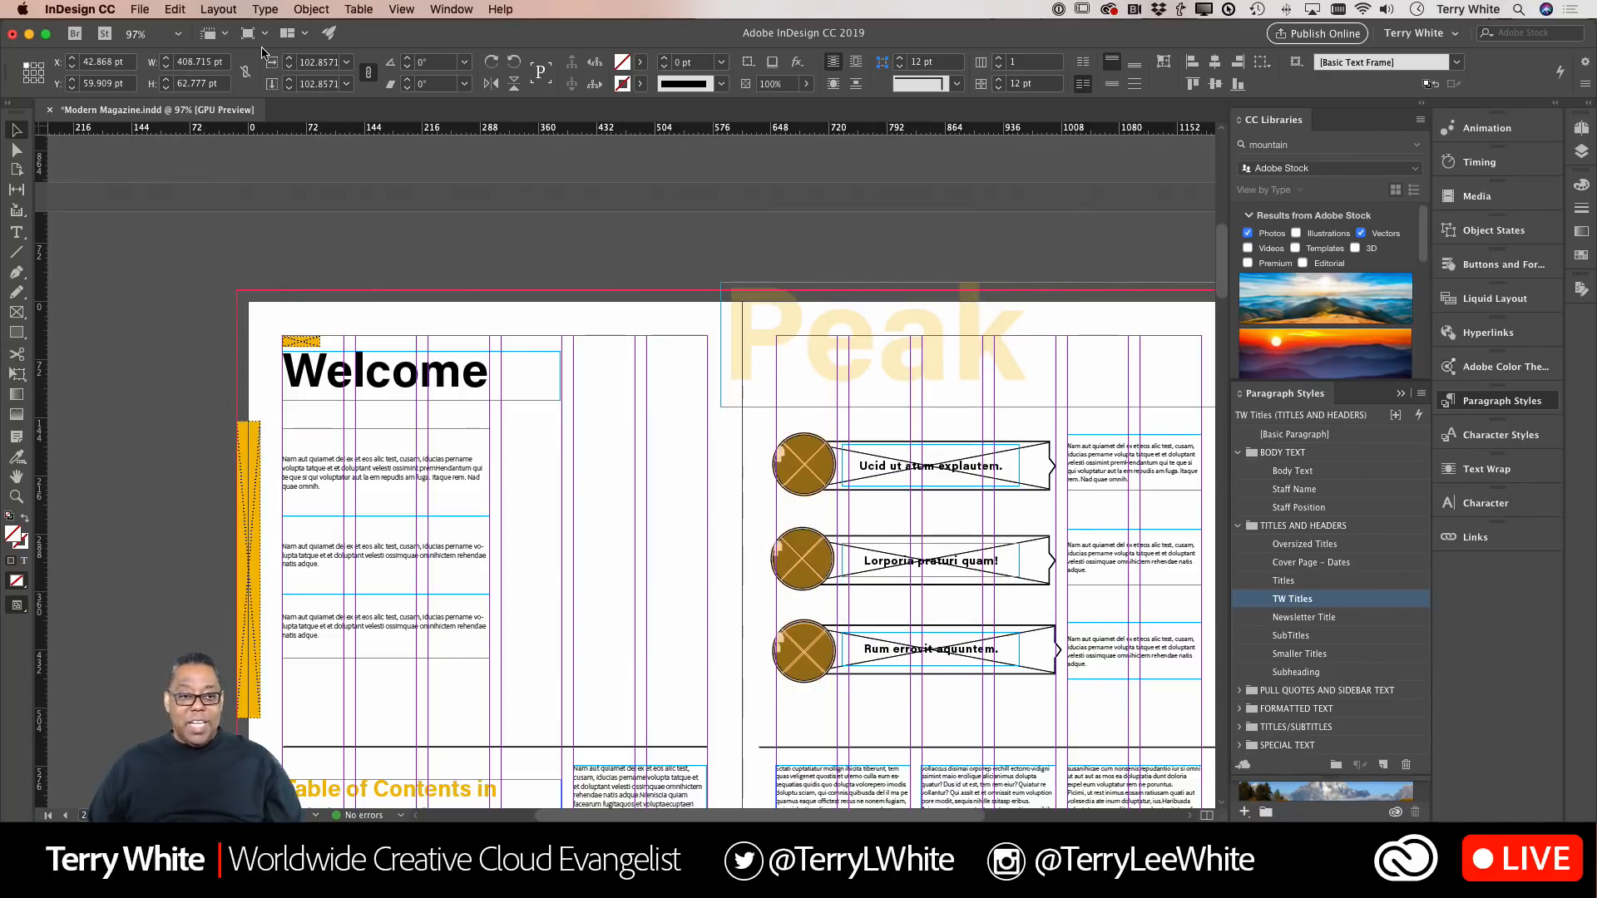
- Start a table of contents, remove TW Titles from its included styles and set the title style to [No Paragraph Style]
click(229, 11)
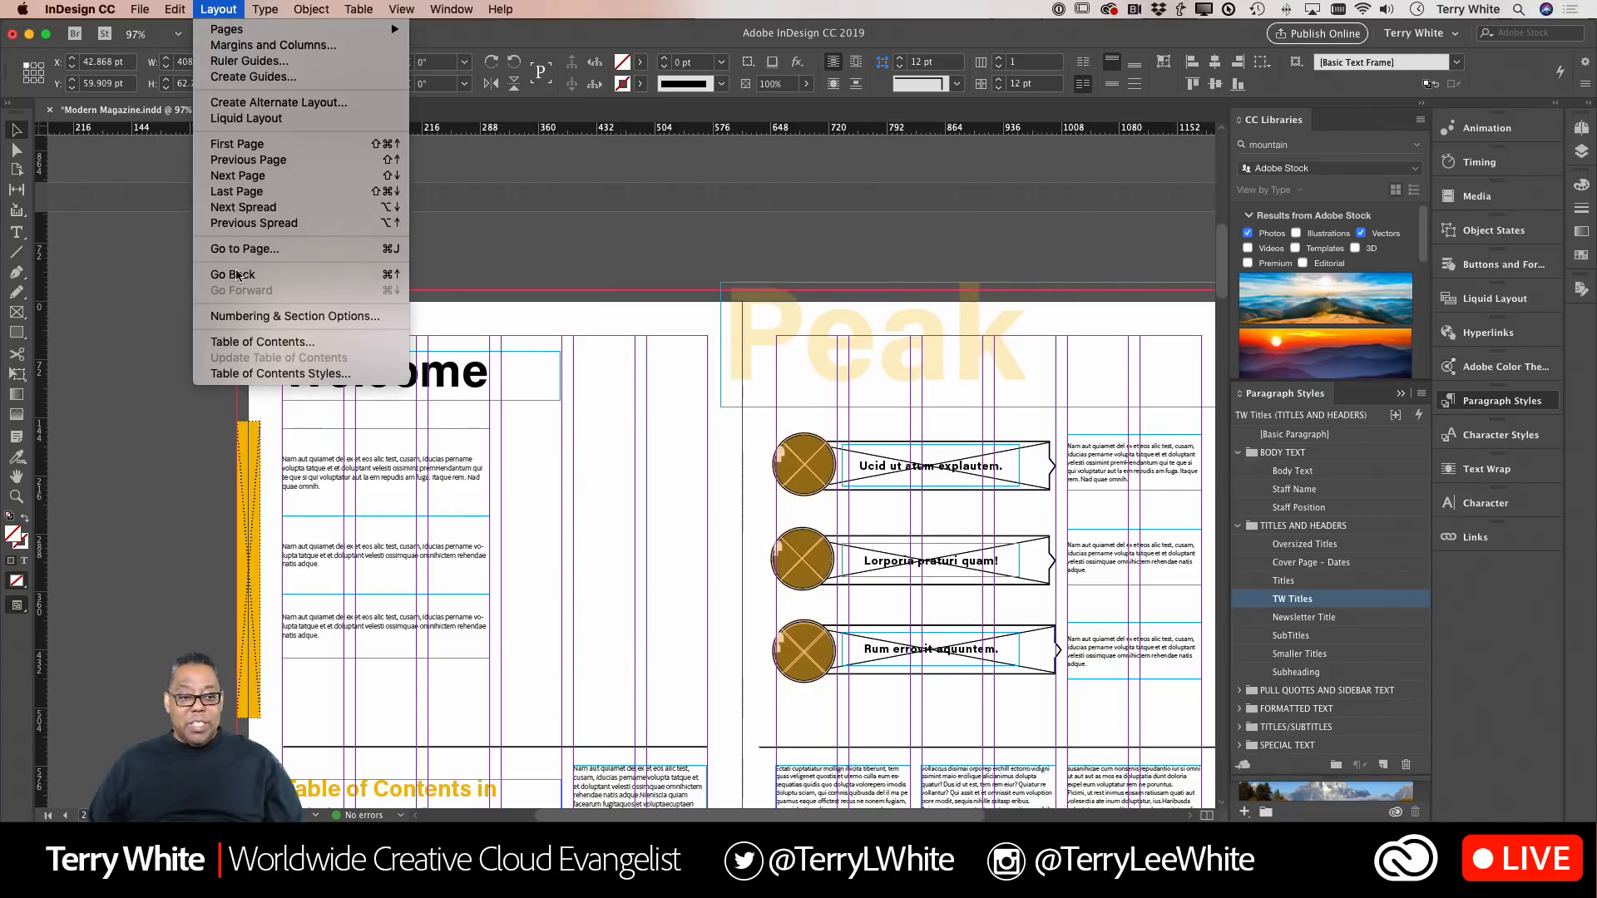
click(262, 341)
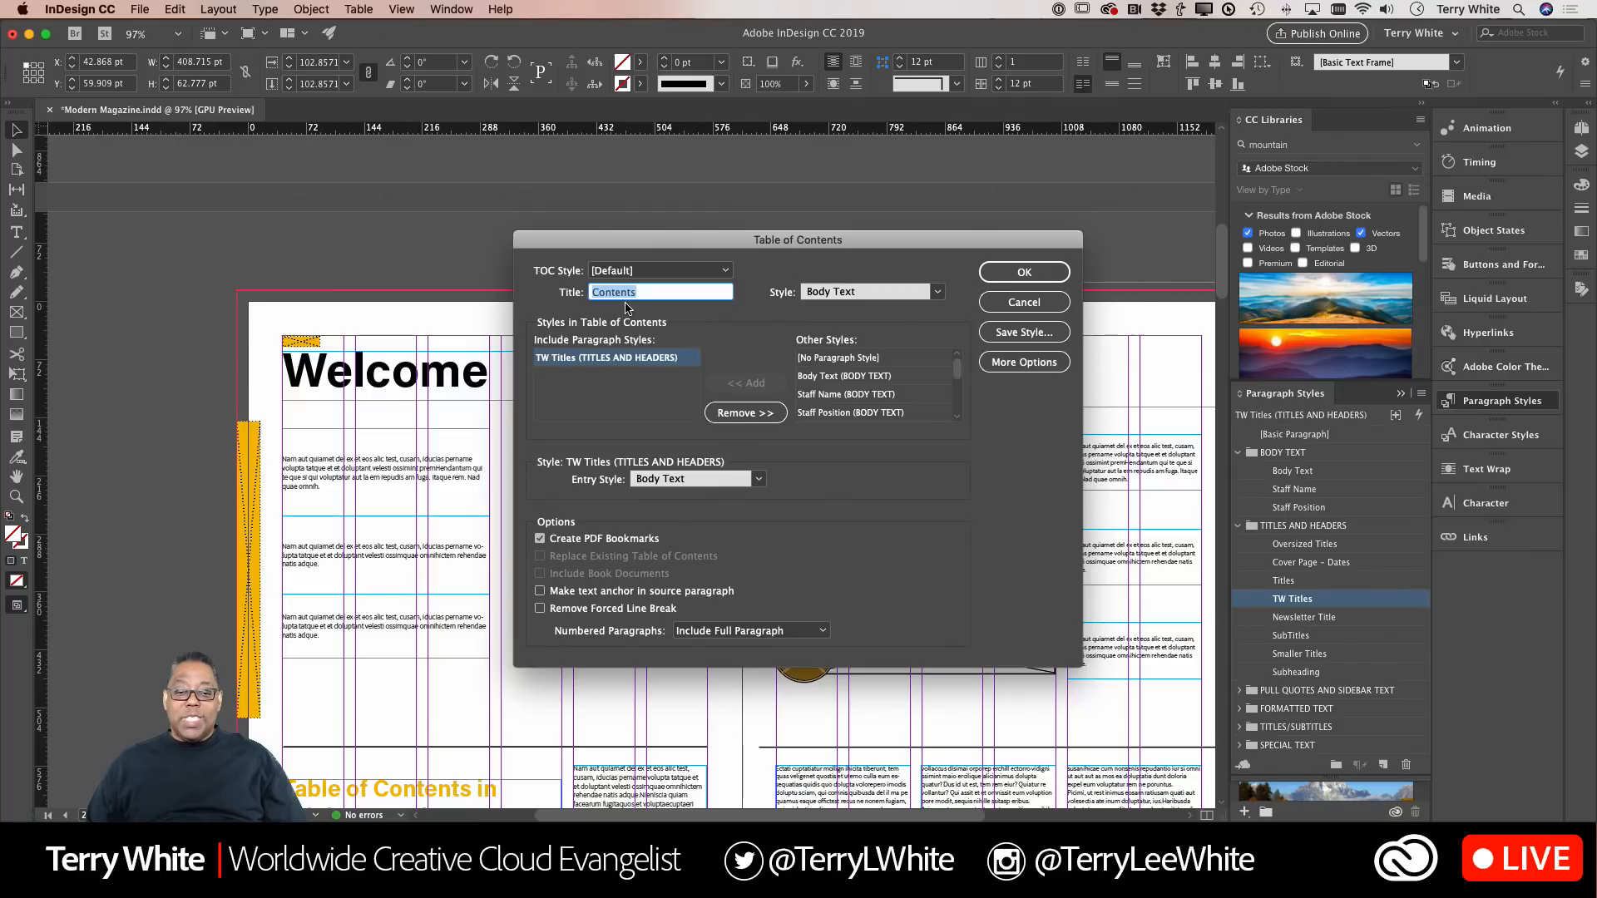
click(753, 413)
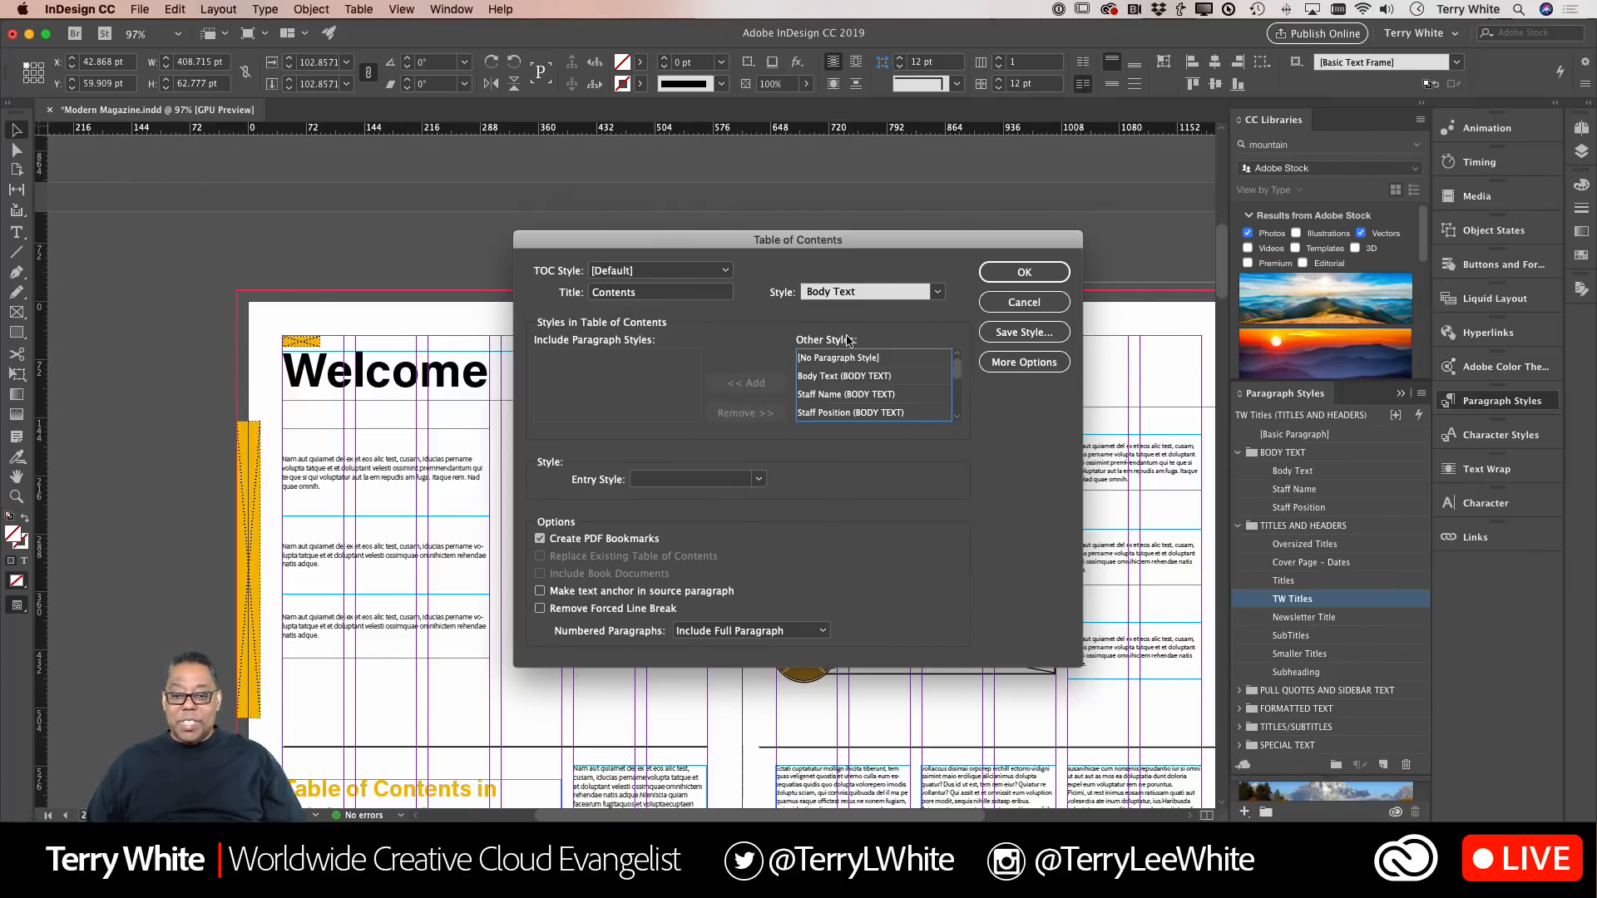
click(935, 290)
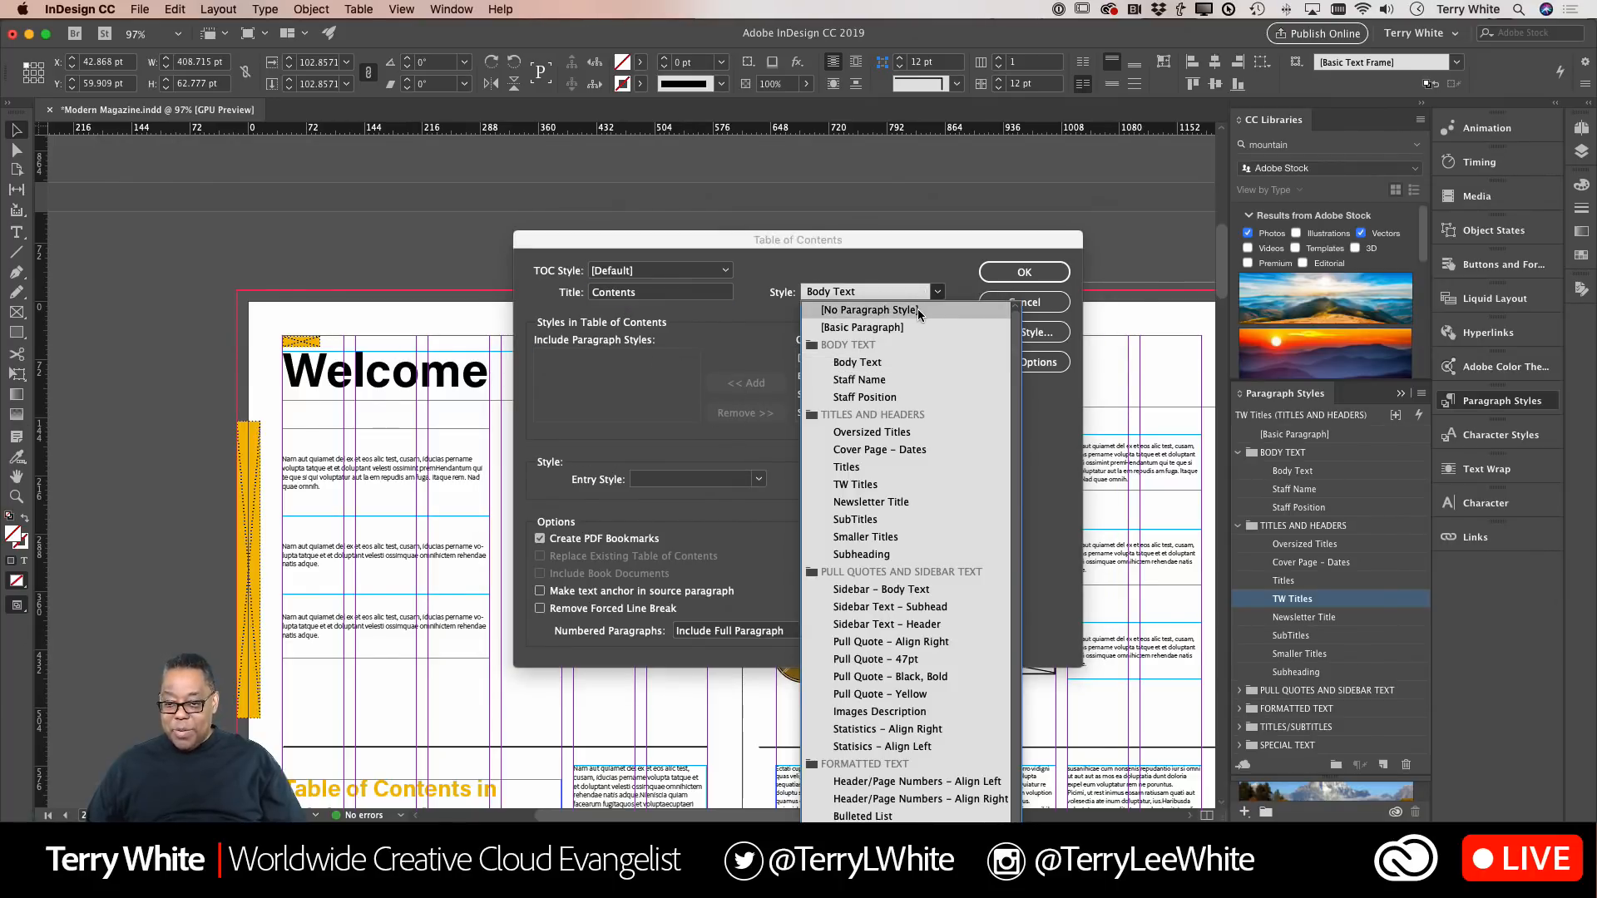
click(917, 308)
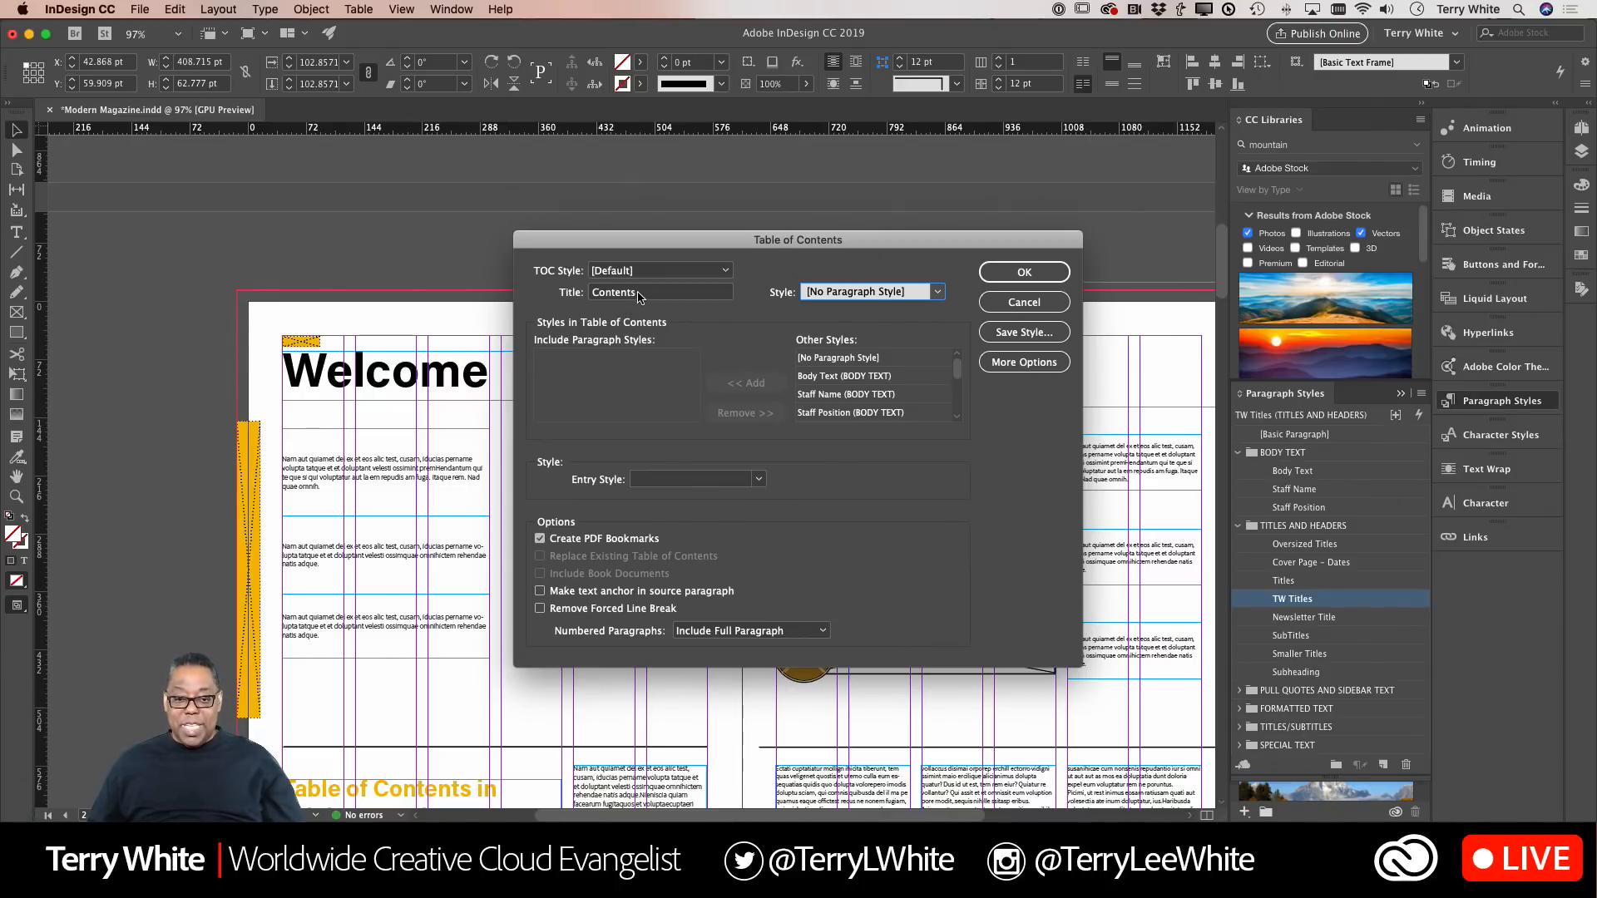
- Title the table of contents "What's Inside..."
drag(638, 297, 502, 292)
text(Wha)
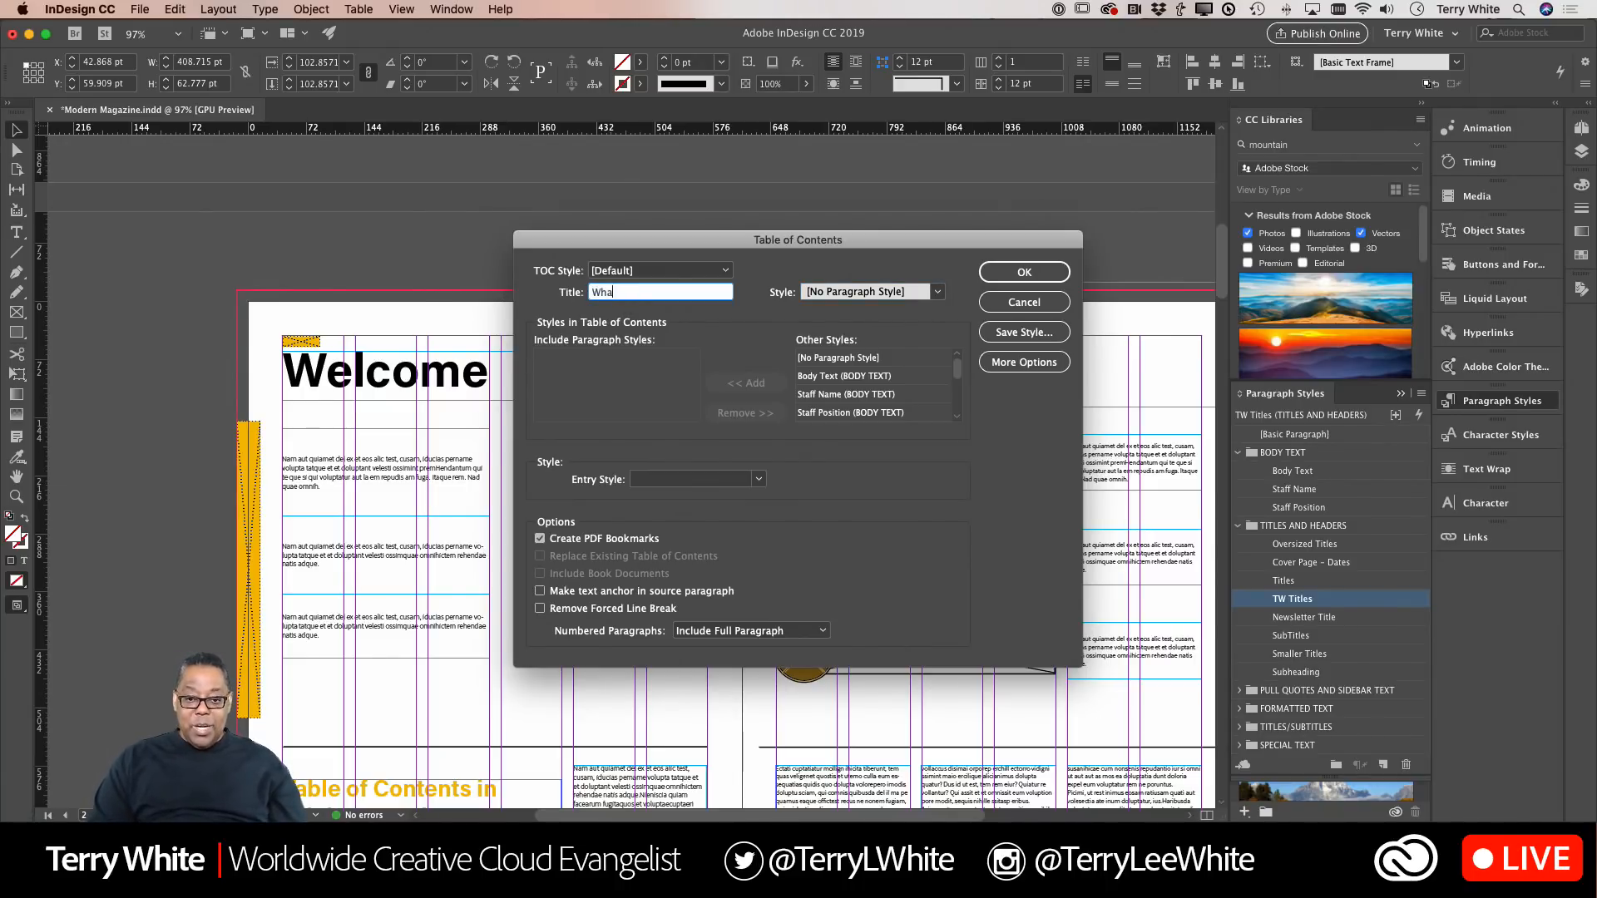
text(t's Insi)
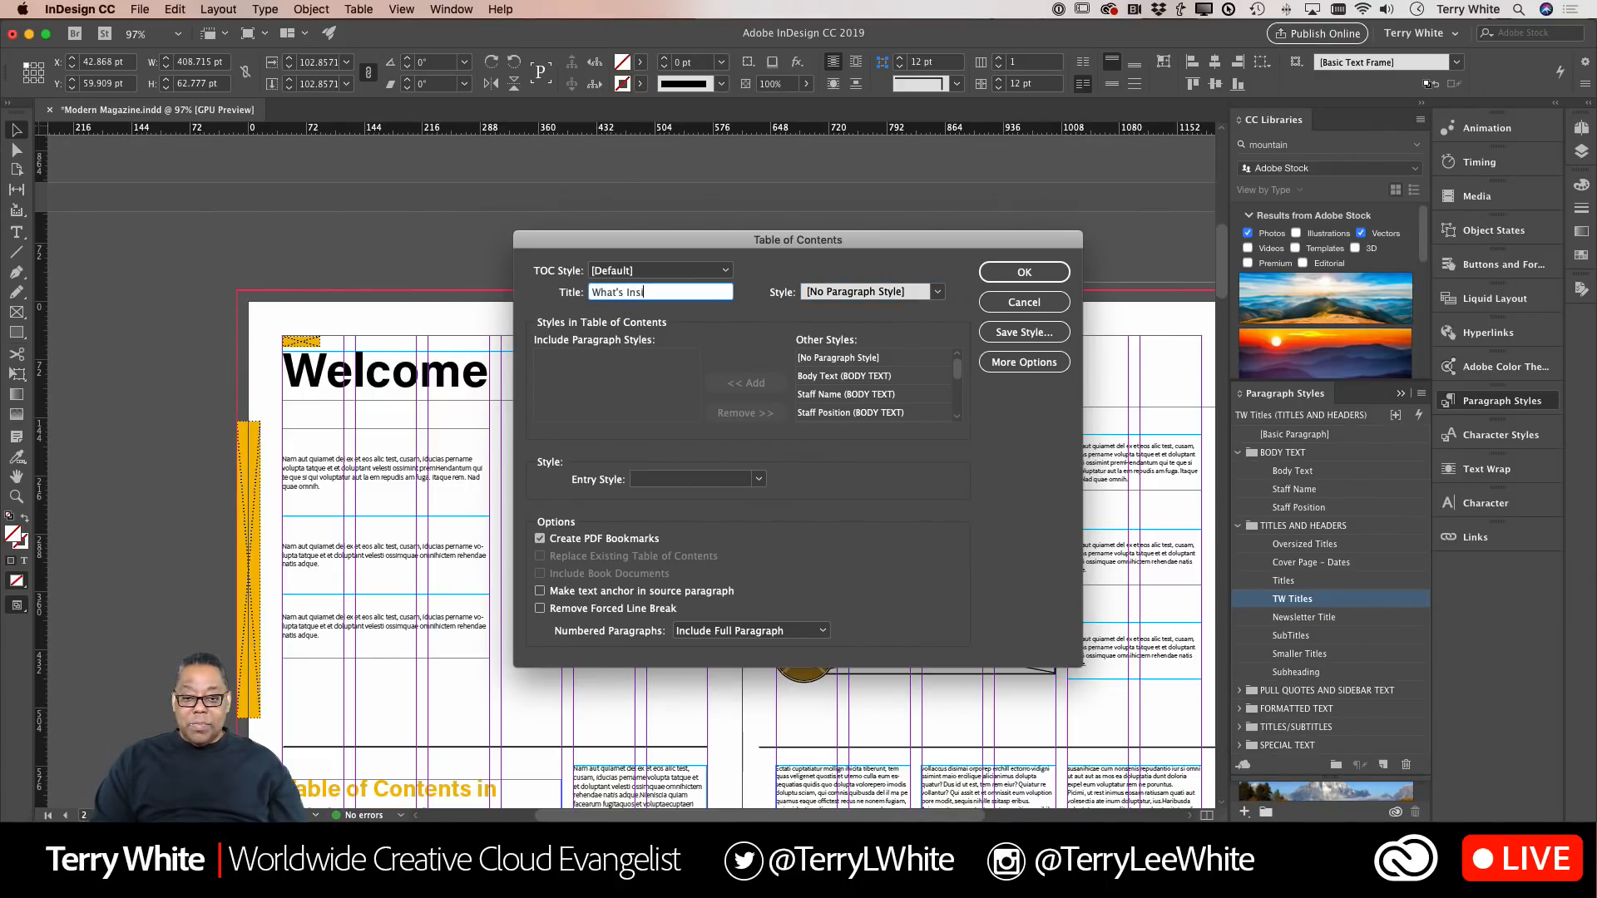
text(de..)
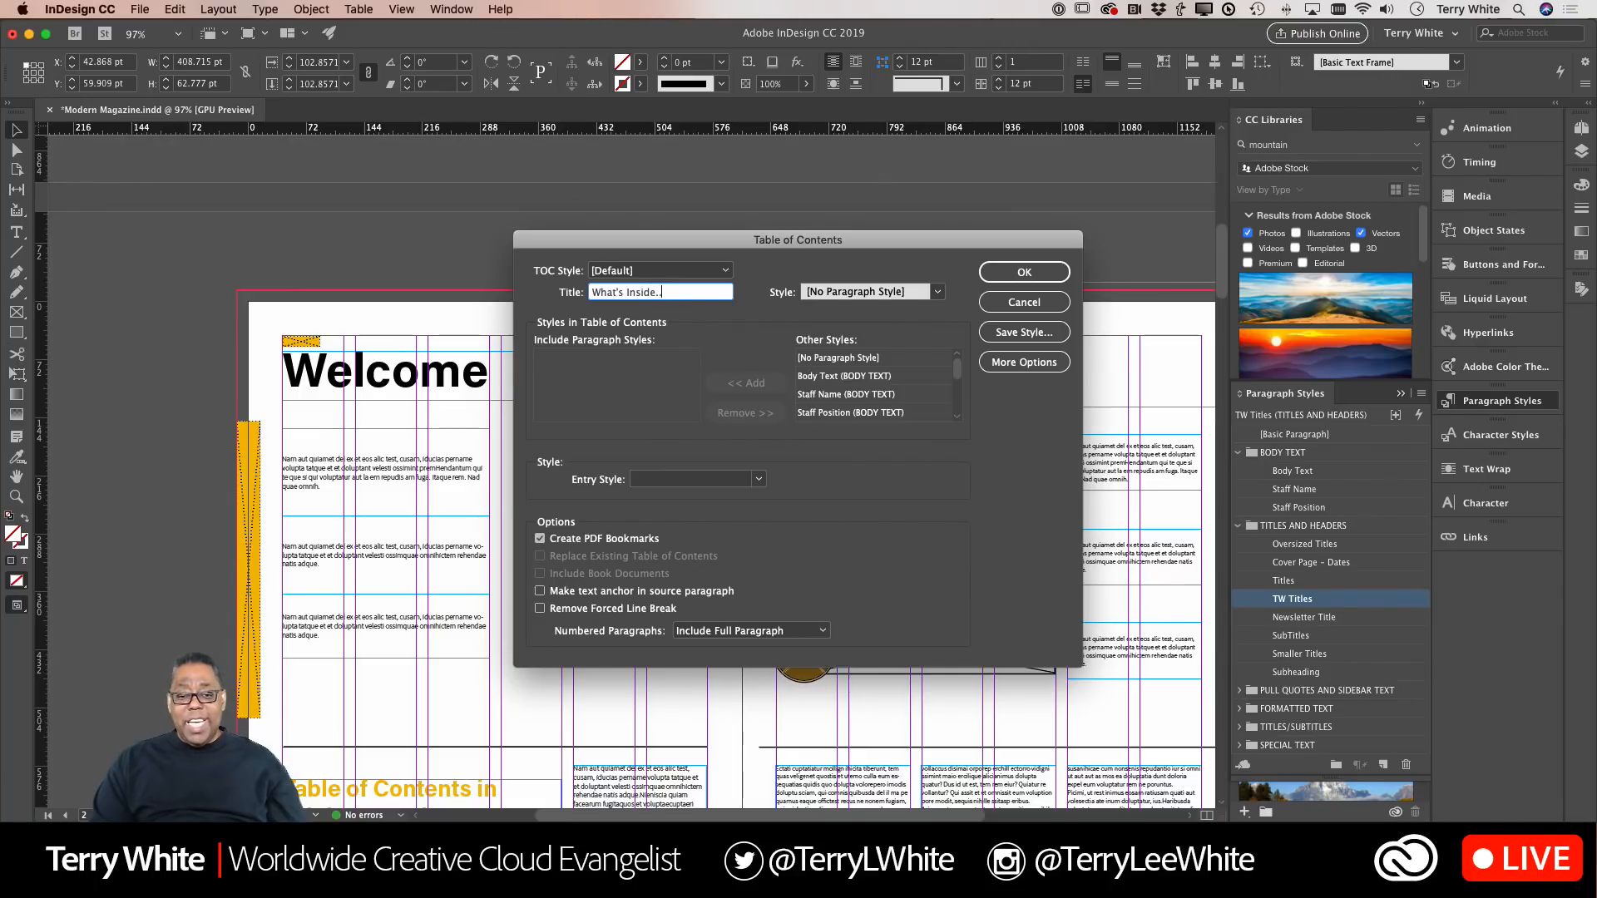
text(.)
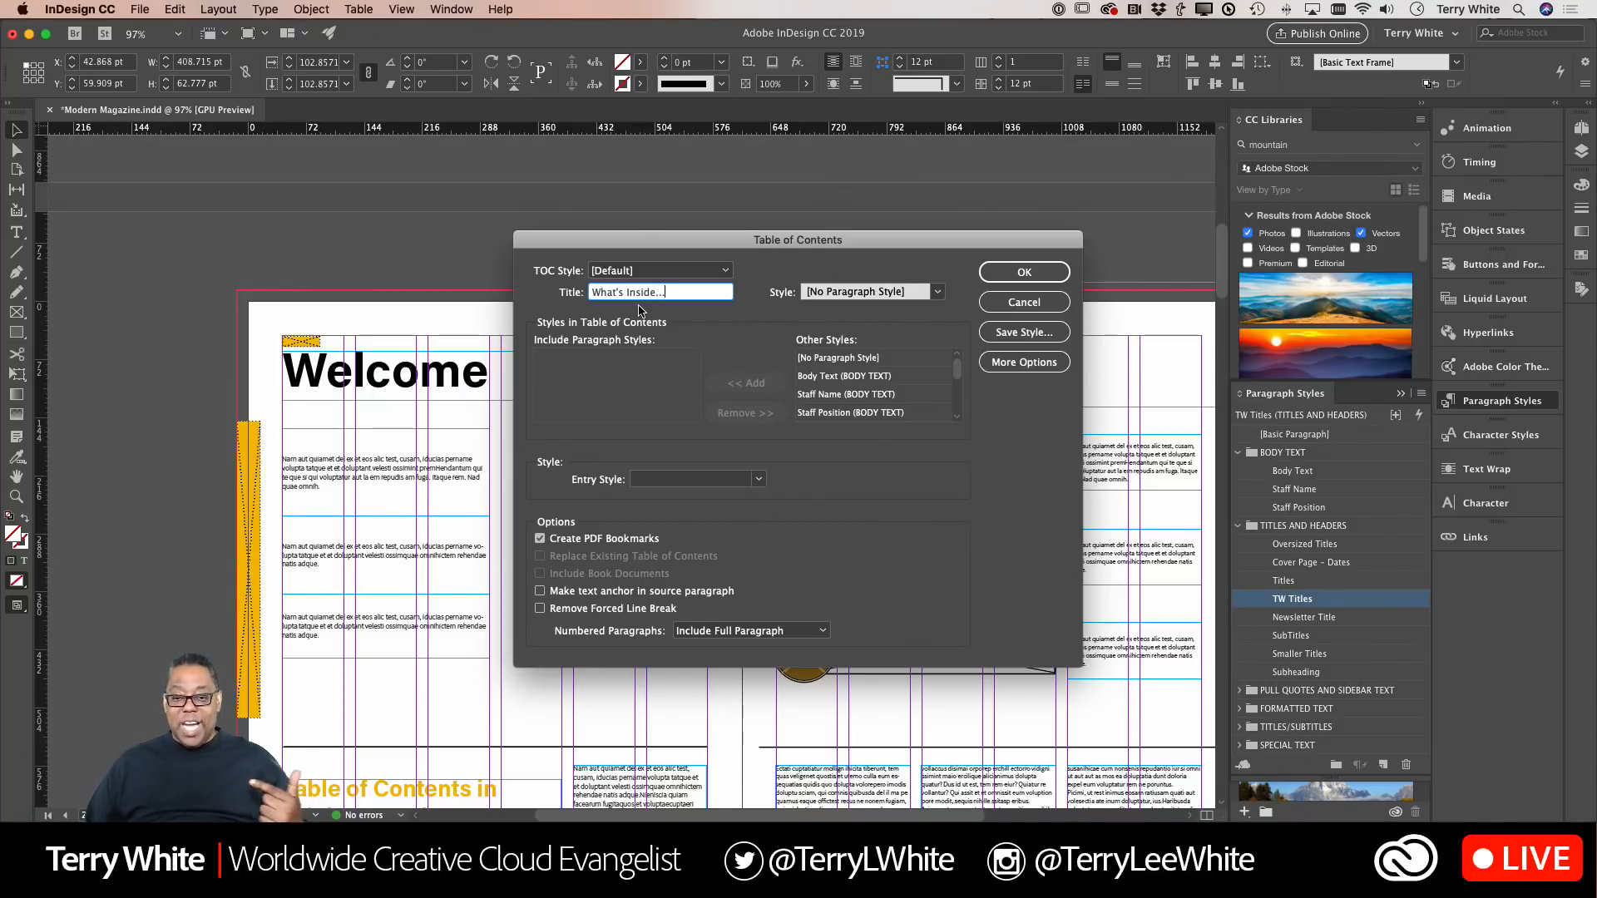
- Assign the Subtitle paragraph style to the table of contents title
click(933, 293)
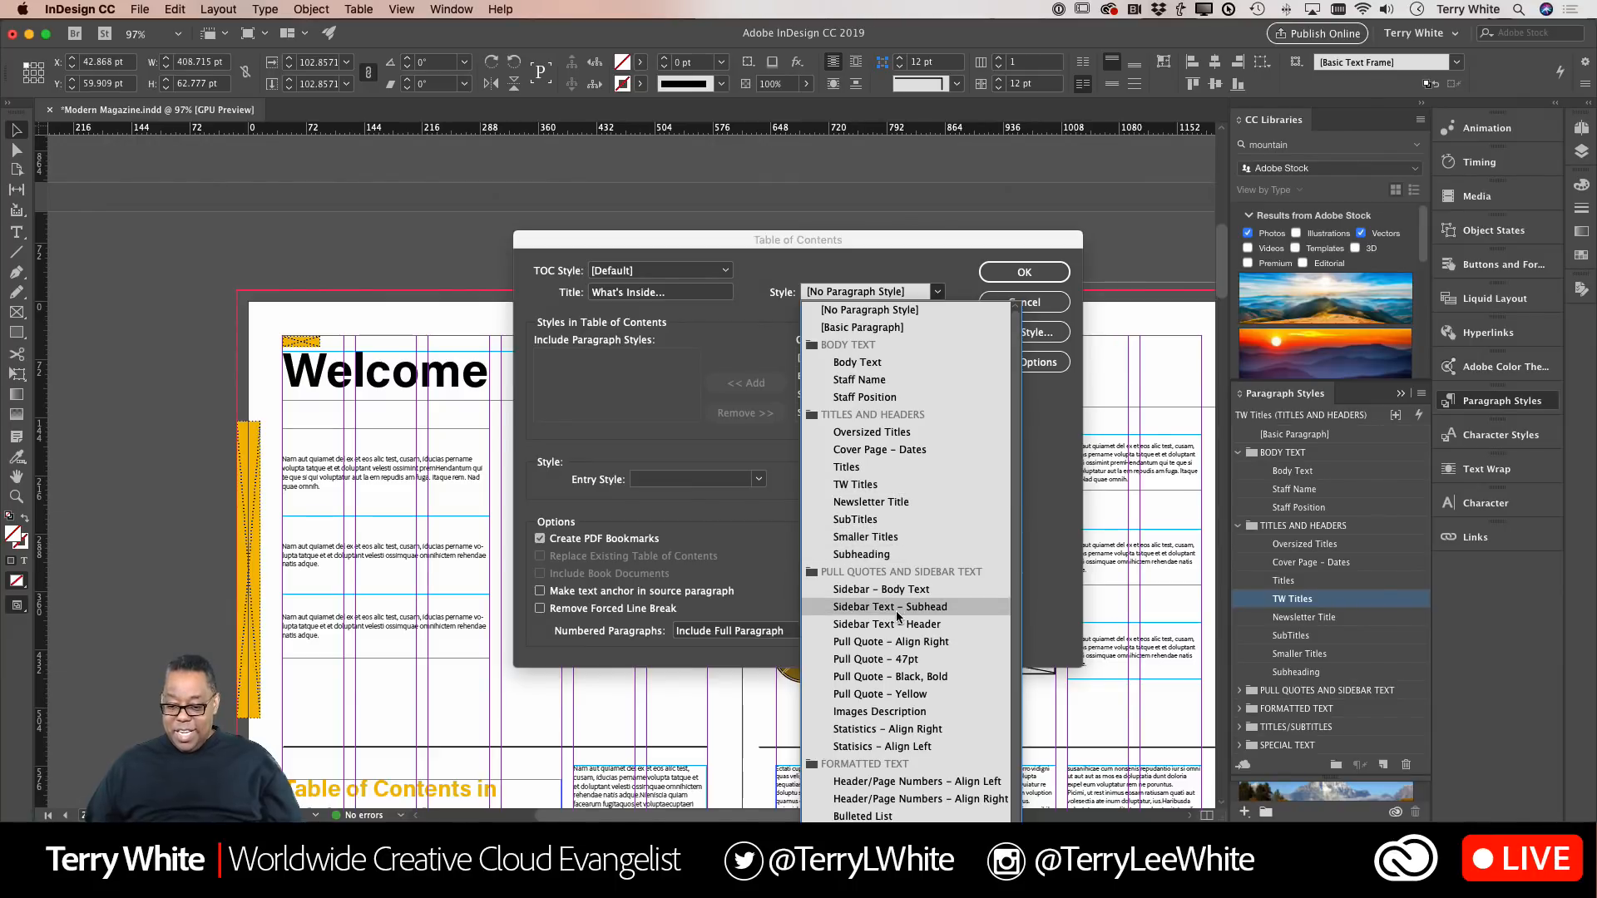
scroll(907, 697, down, 2)
scroll(907, 699, up, 1)
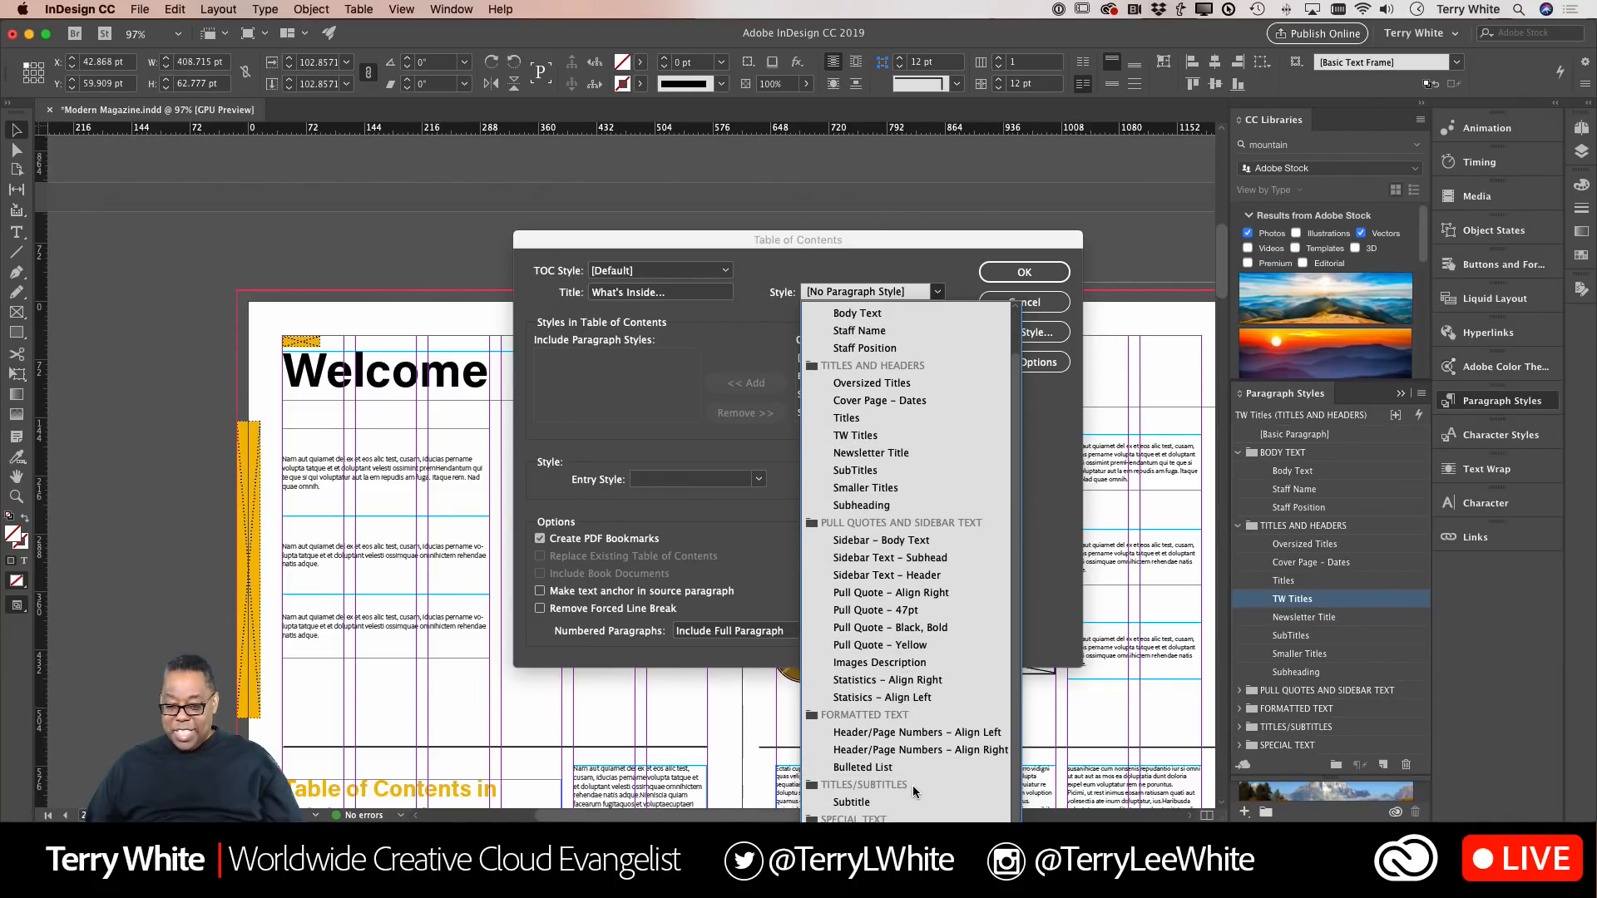
click(894, 803)
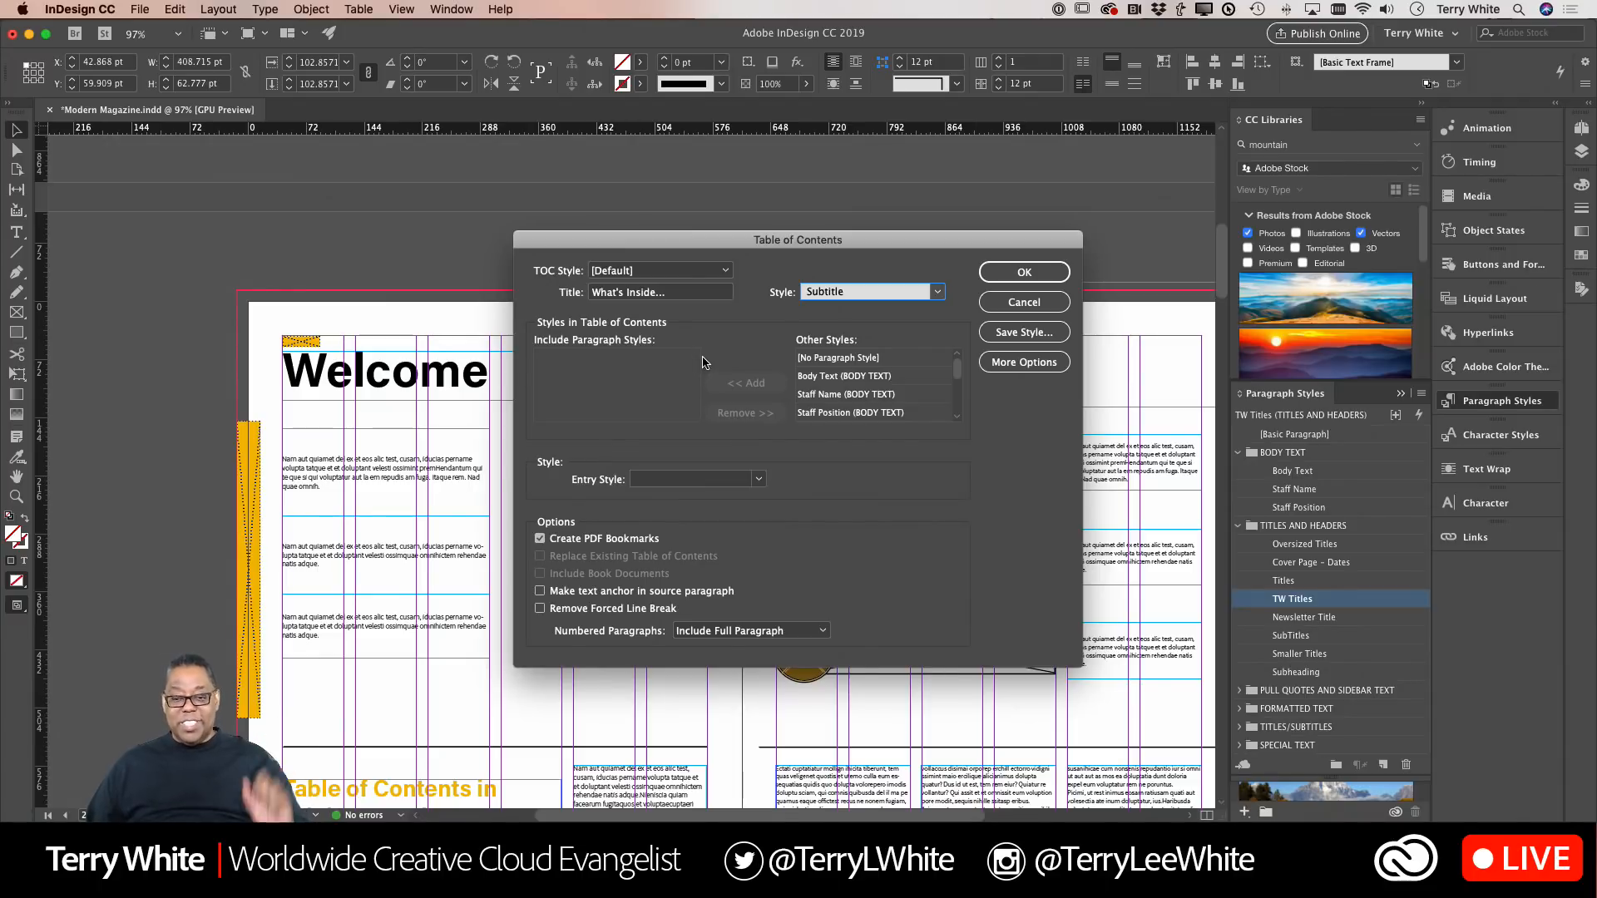
- Include the TW Titles style in the table of contents and format its entries with the Body Text style
drag(959, 380, 959, 411)
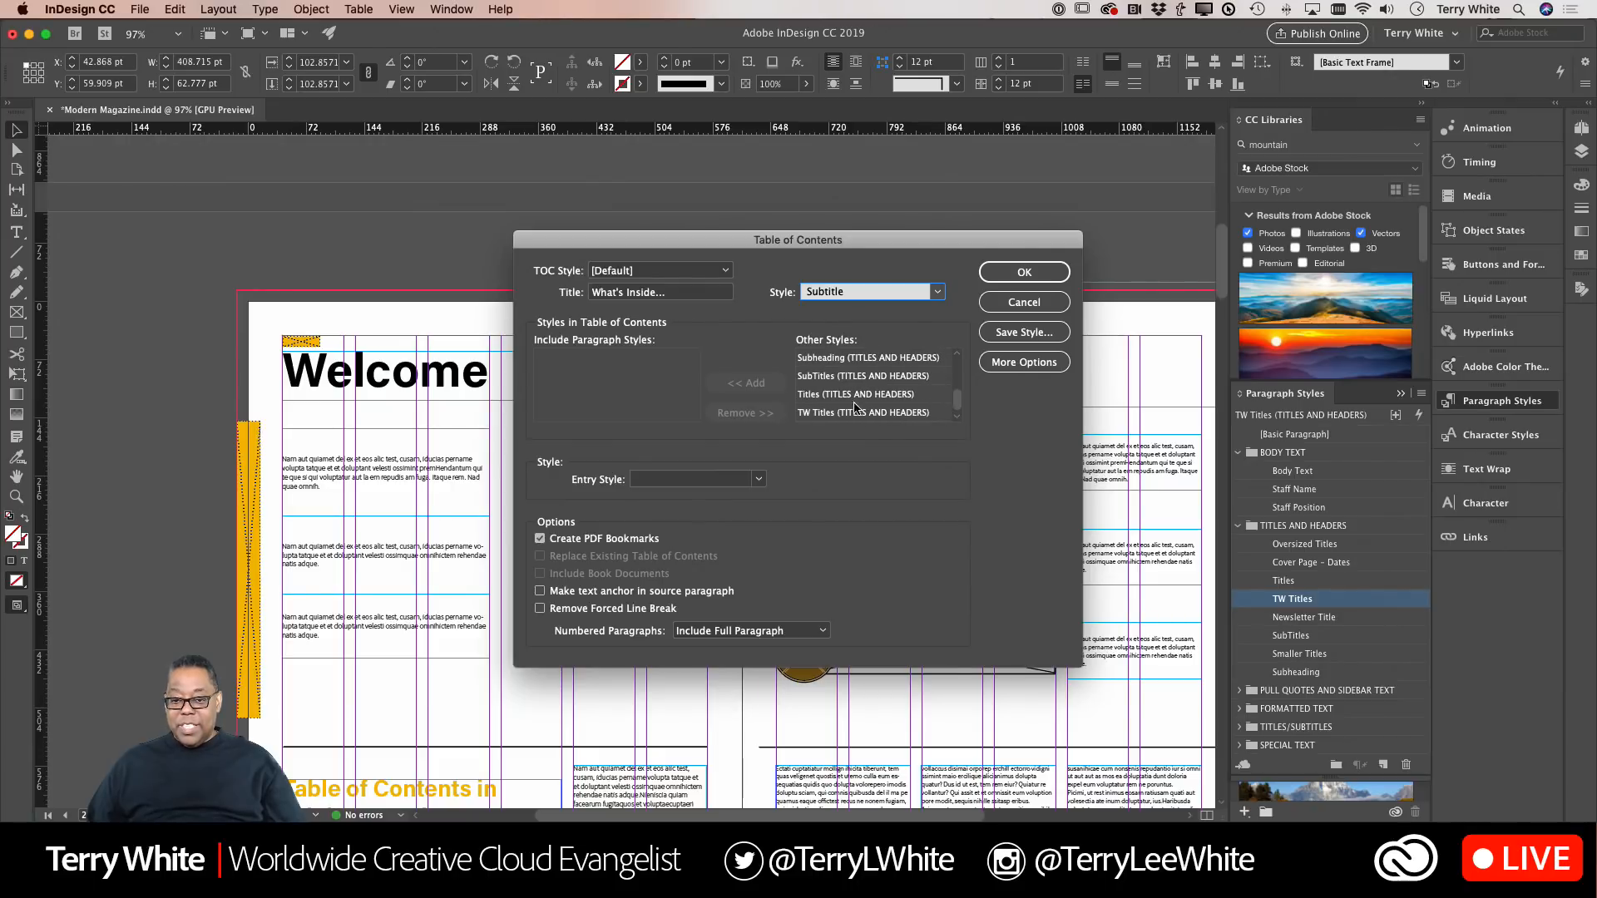
click(828, 412)
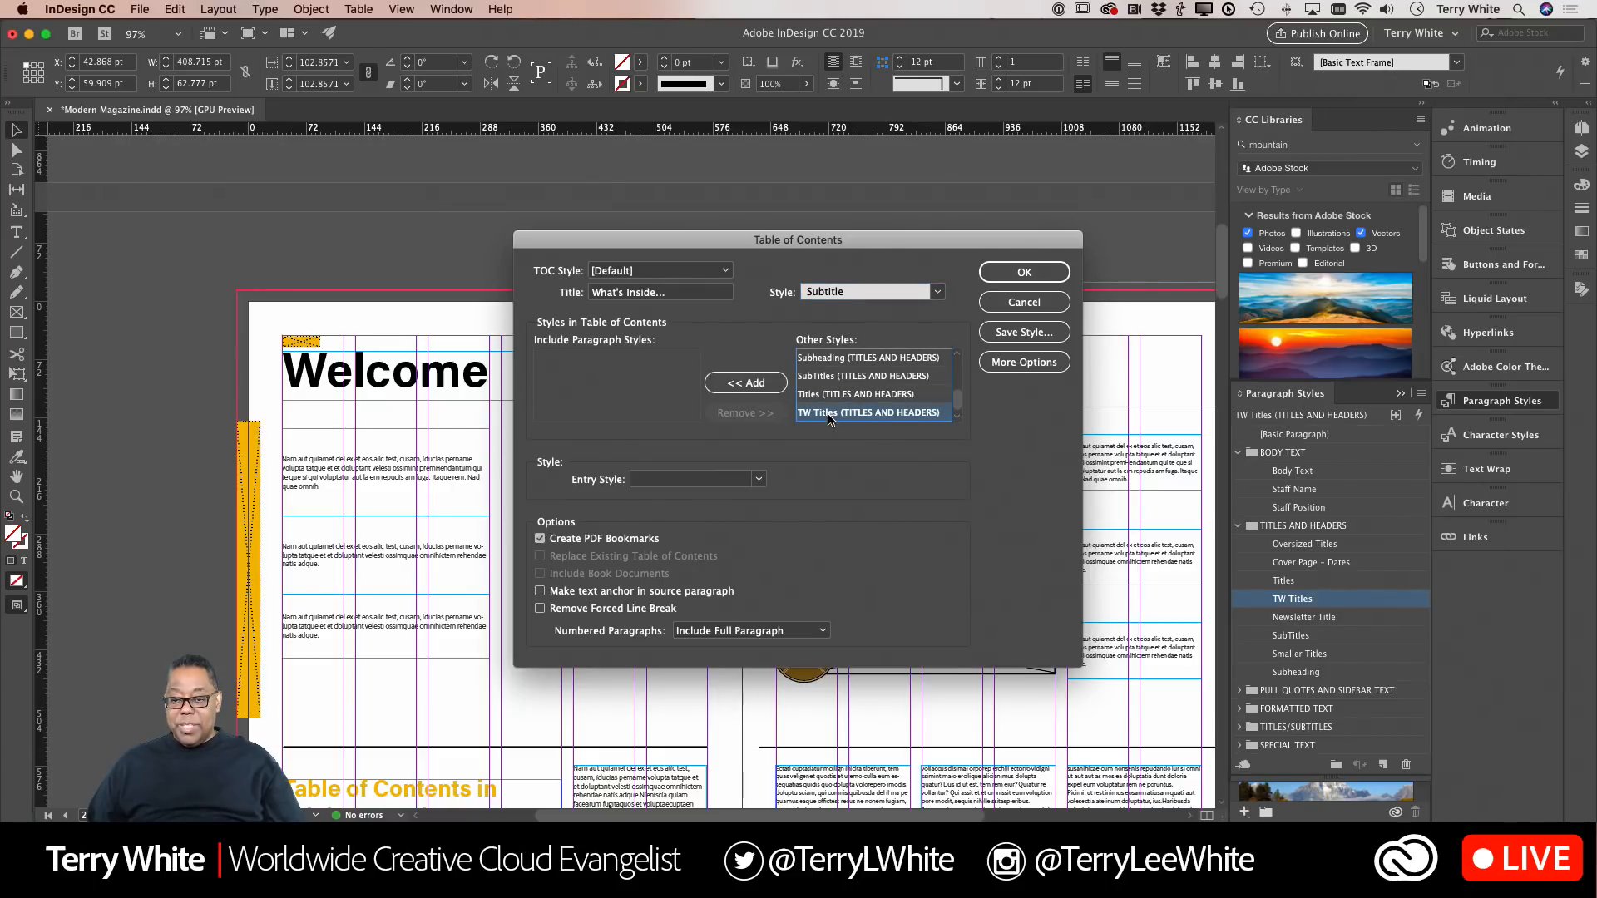
click(743, 386)
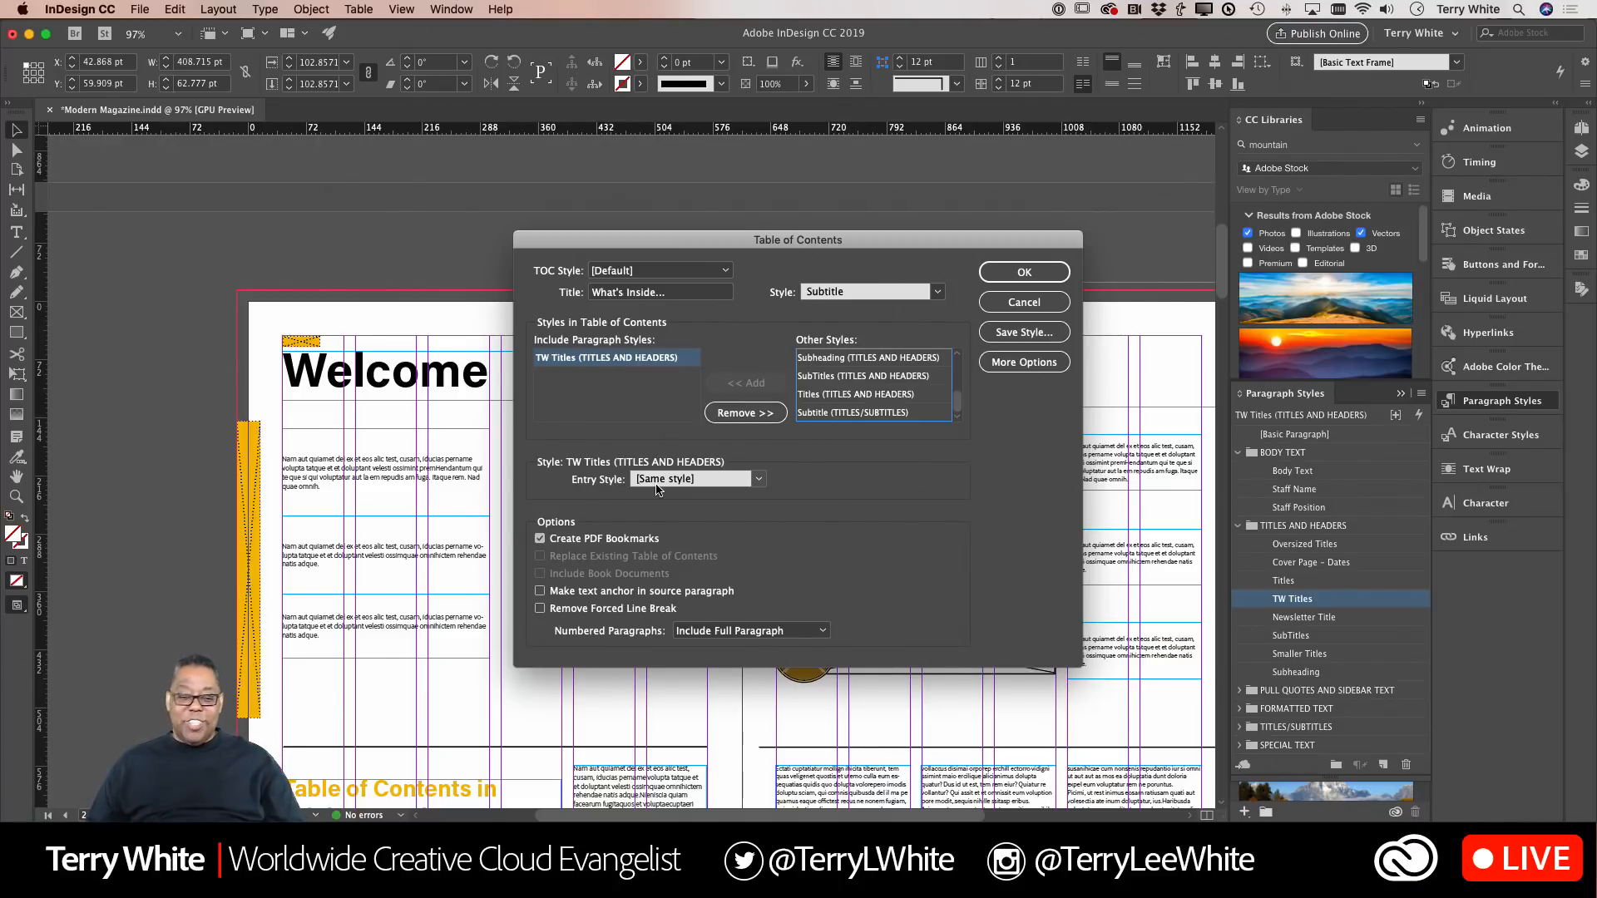
click(758, 480)
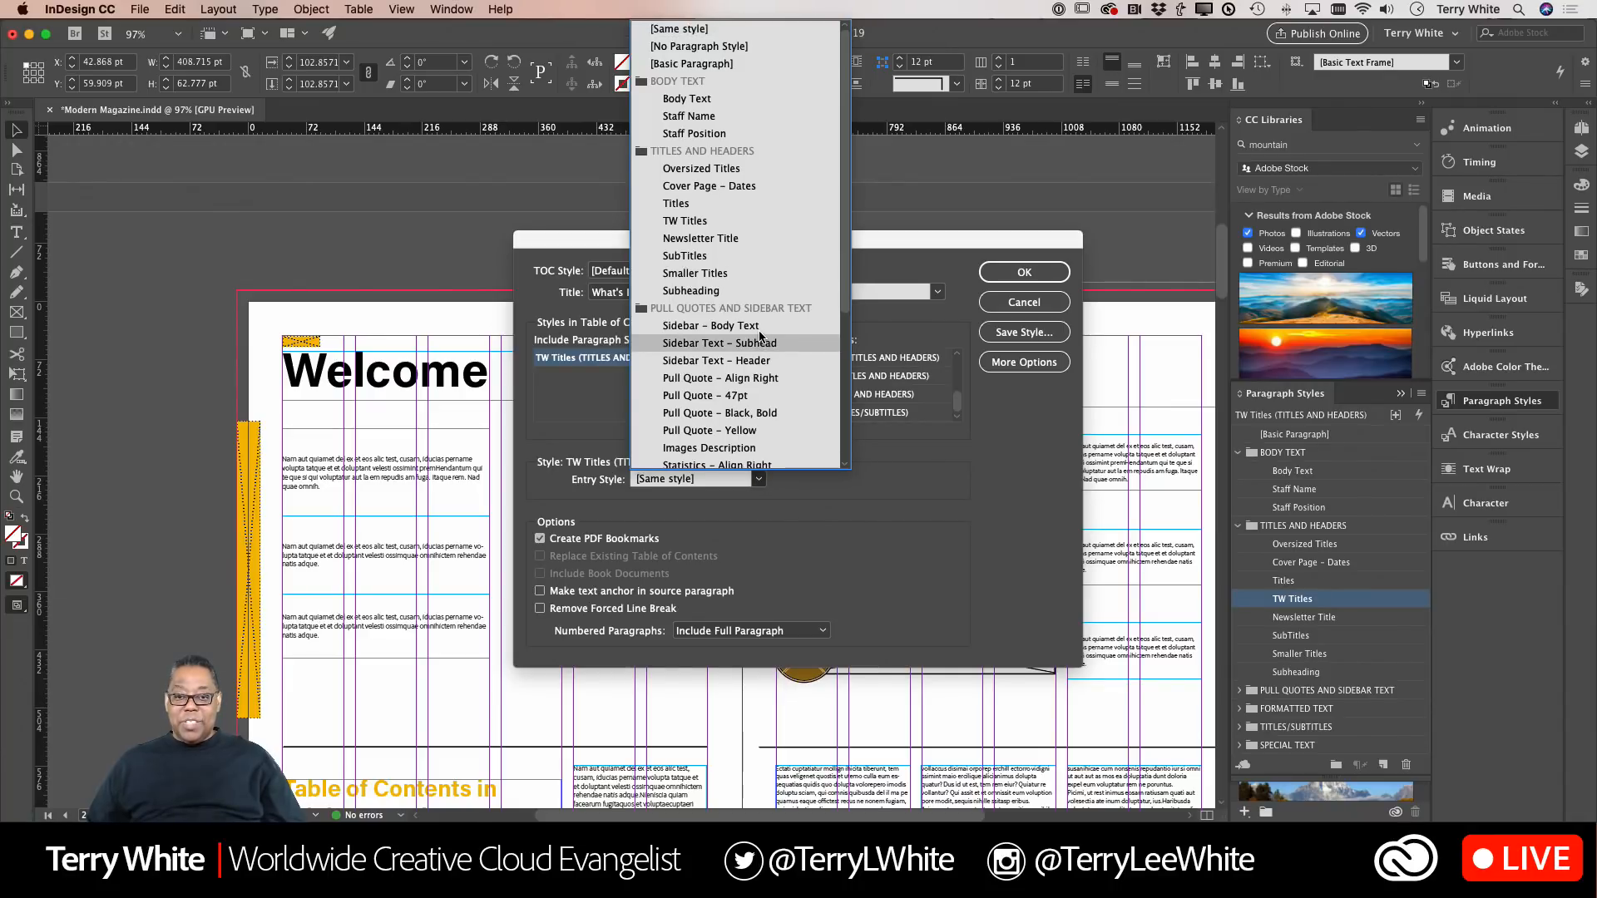
click(715, 99)
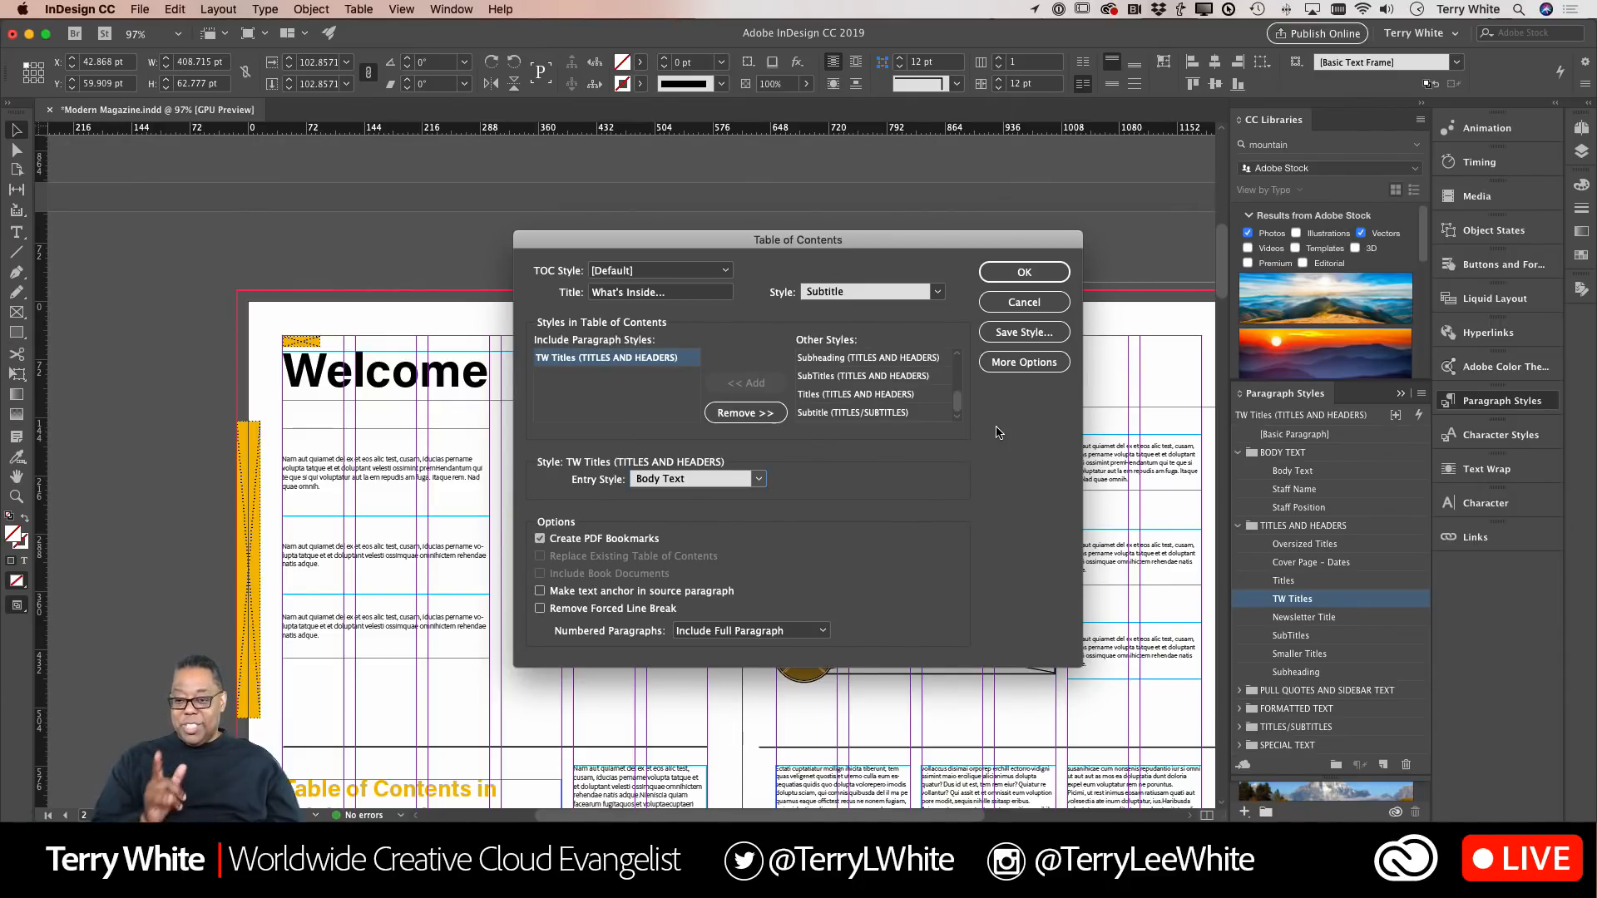
- Examine the additional table of contents options for page number placement and the separator between entry and number
click(1024, 364)
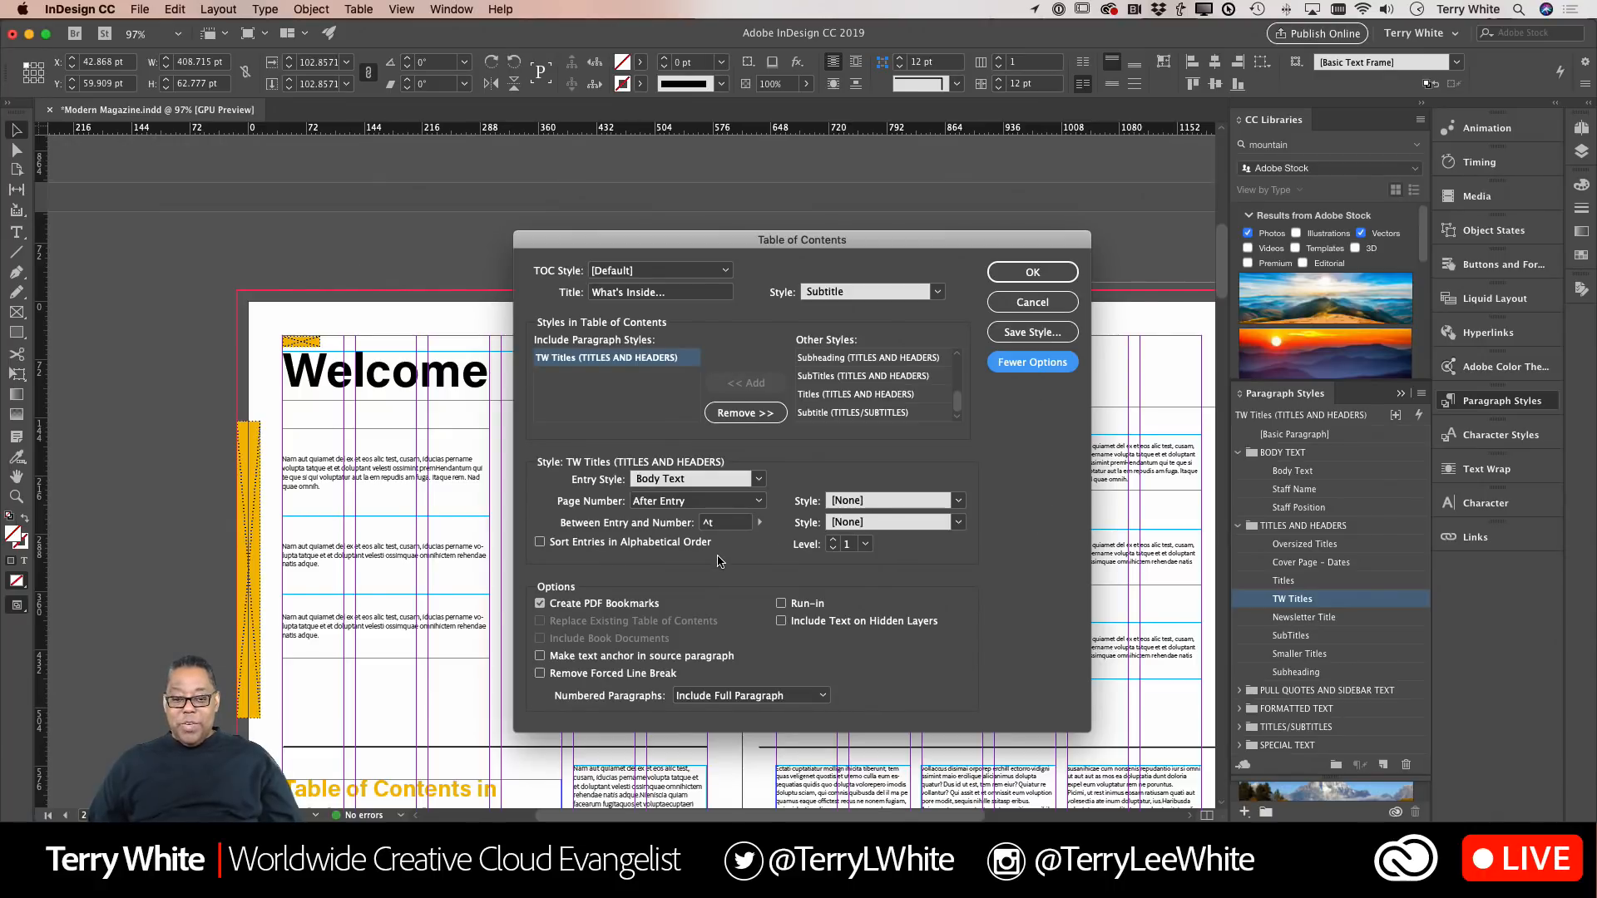
click(759, 502)
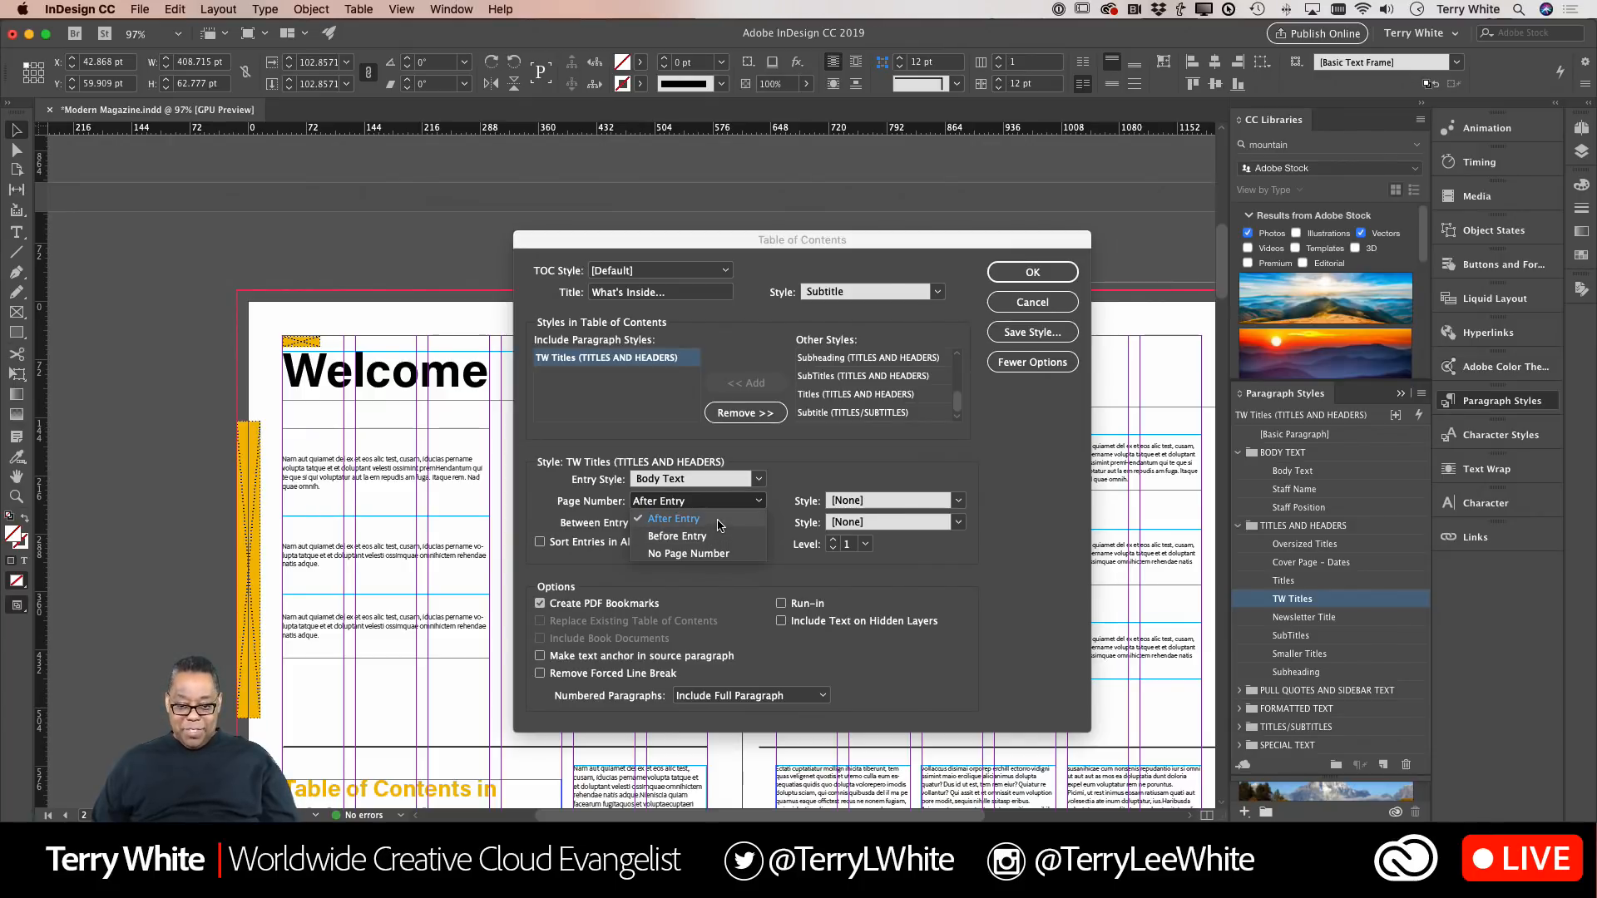
click(797, 474)
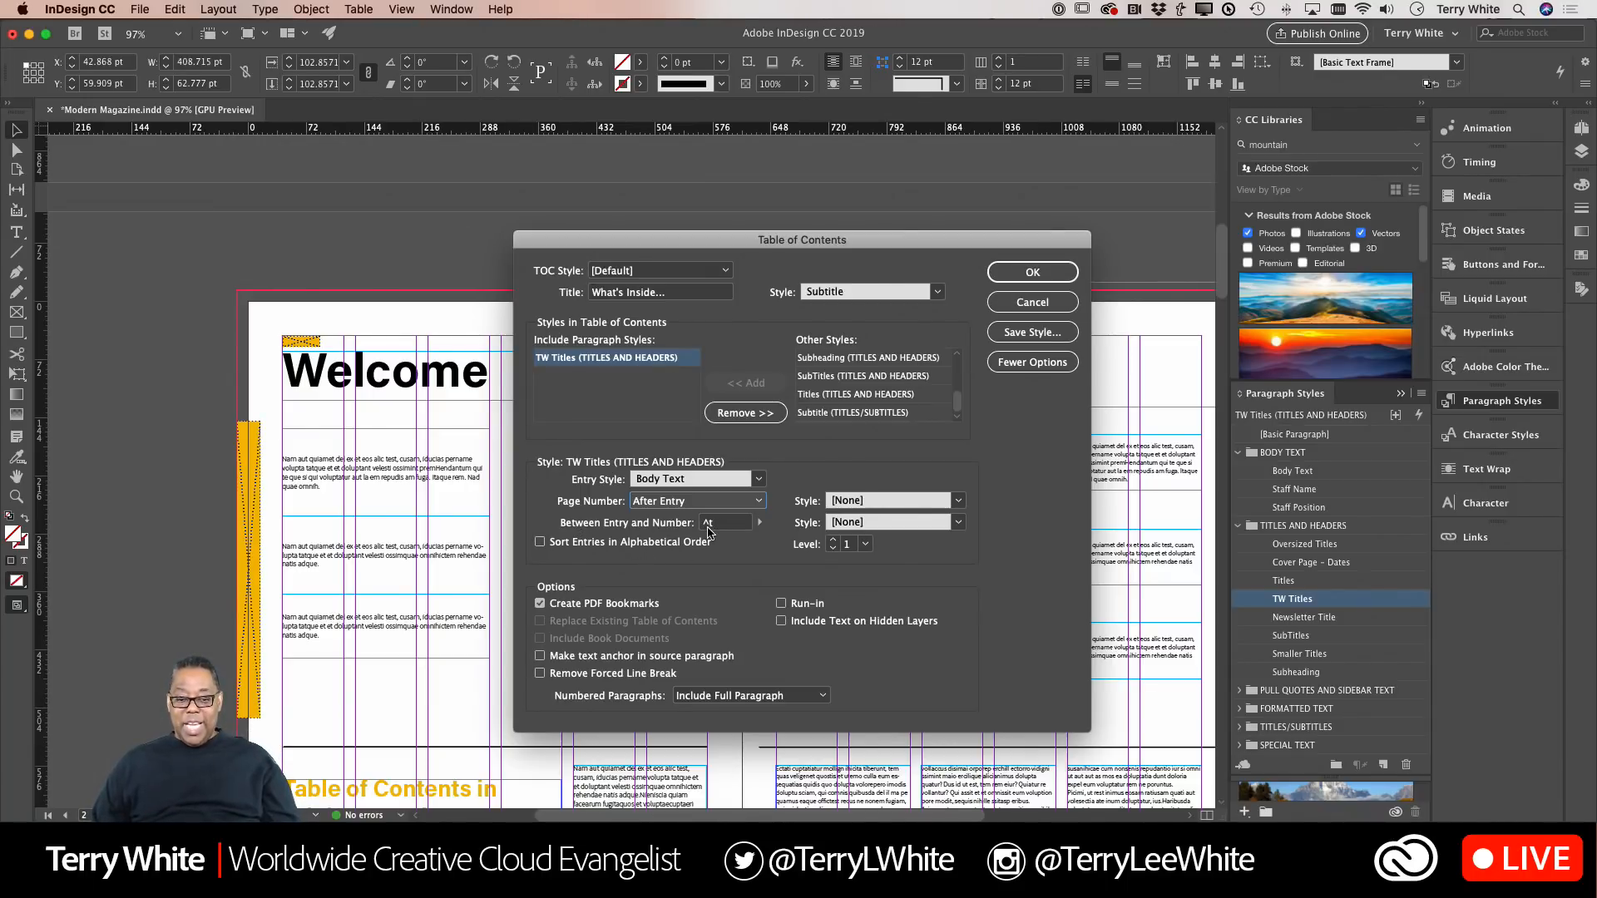
click(761, 526)
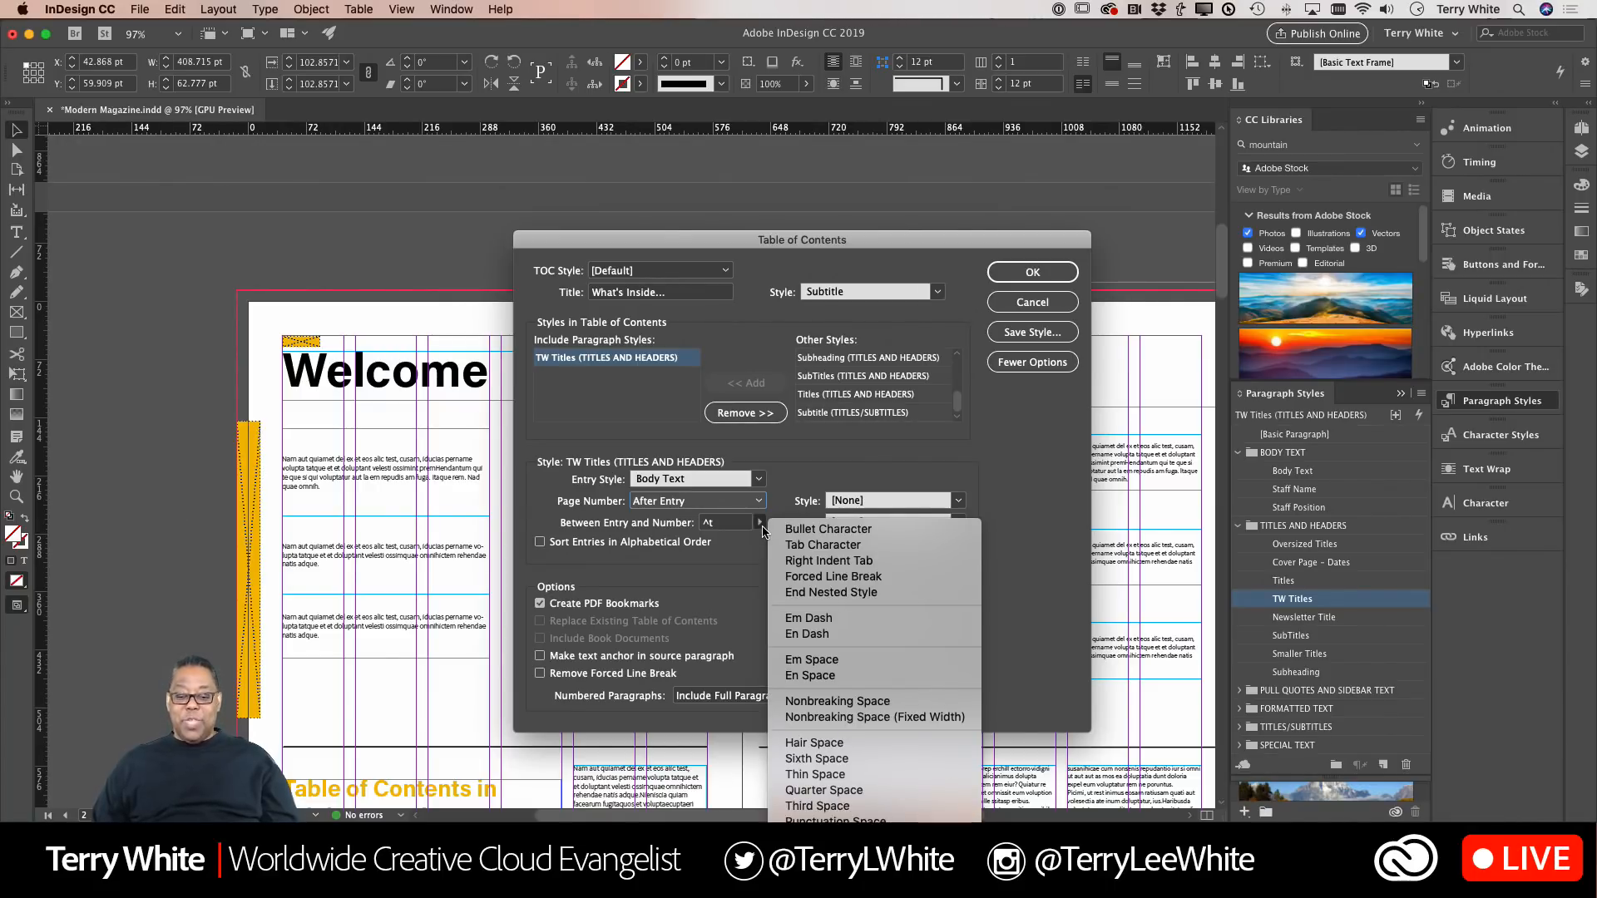
click(733, 565)
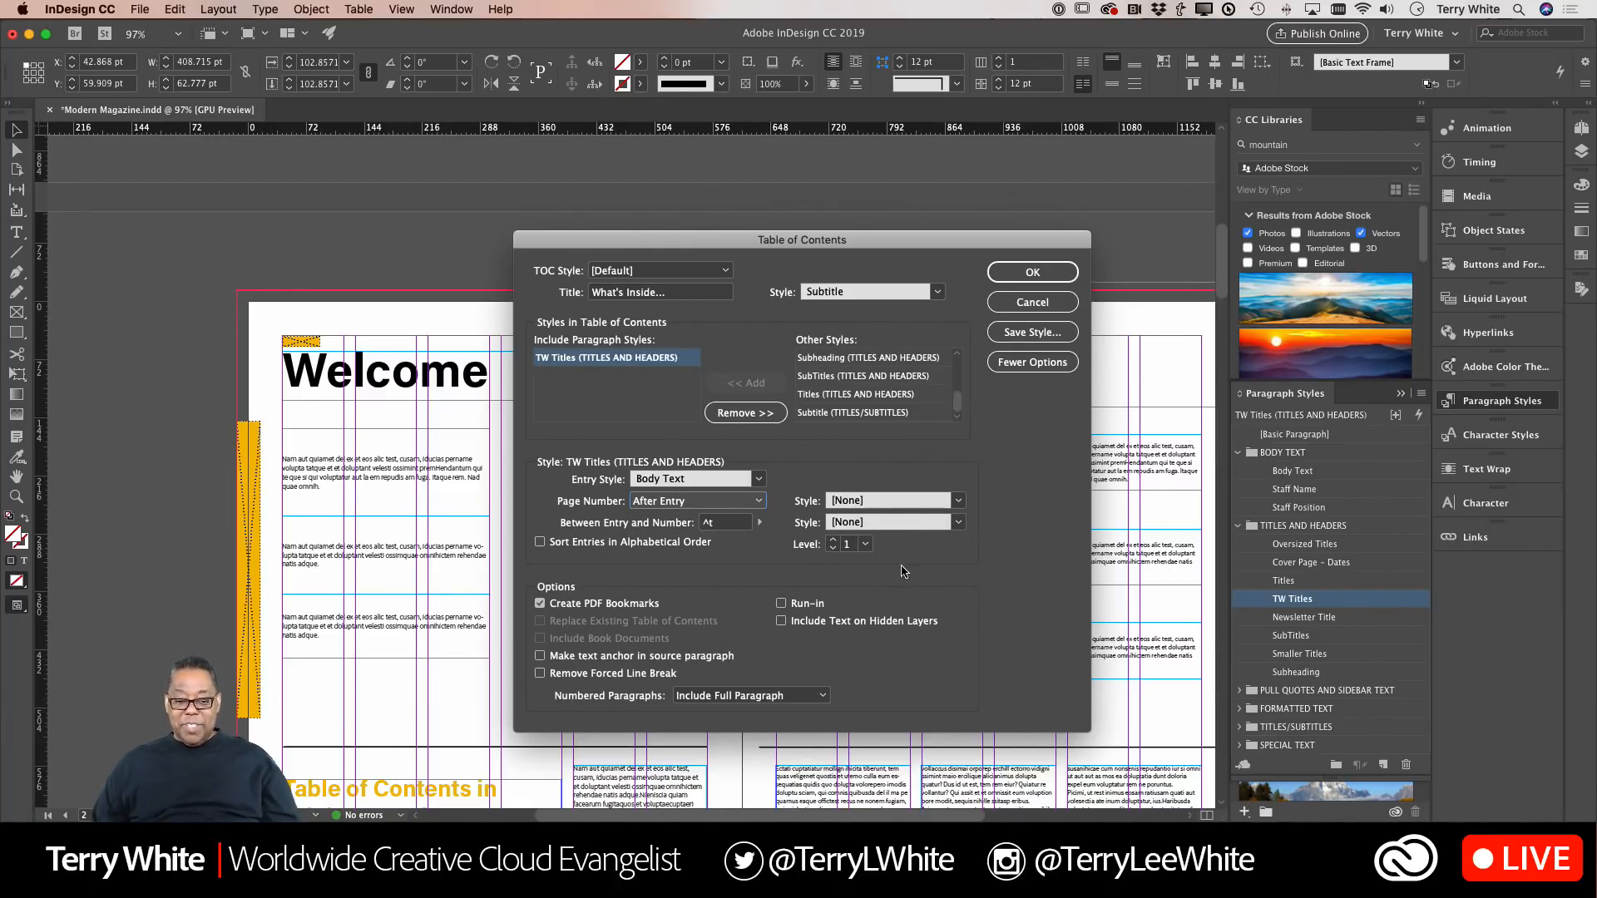
click(1044, 366)
click(1044, 366)
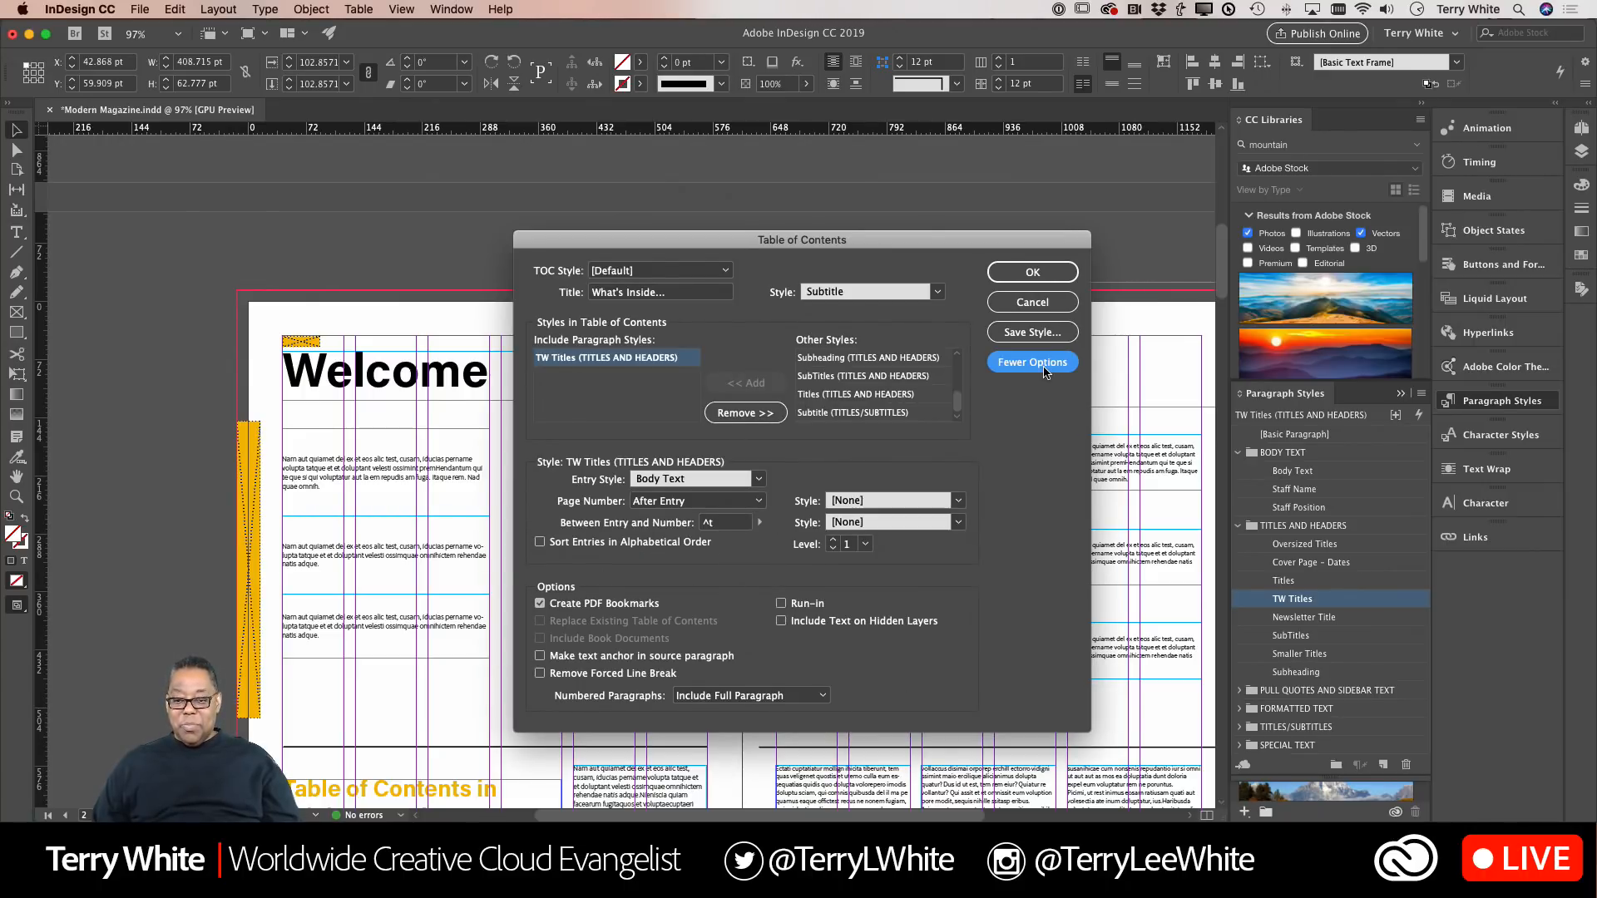
click(1043, 366)
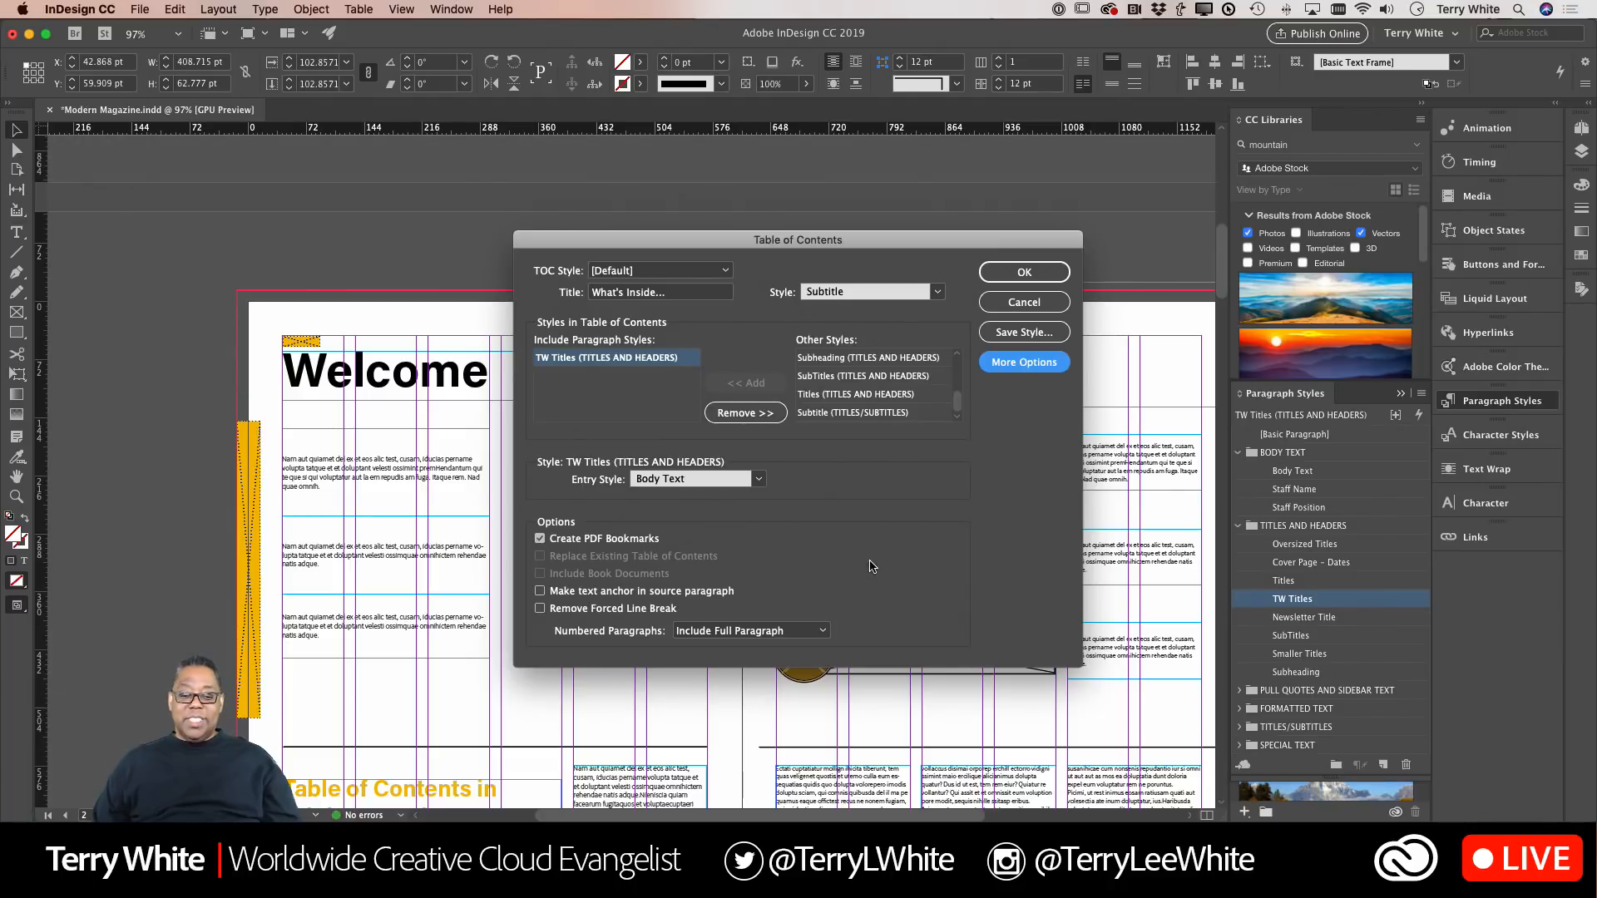
- Generate the table of contents and place it in a frame about 255 × 368 pt in the empty columns beside the Welcome page's body text
click(1023, 273)
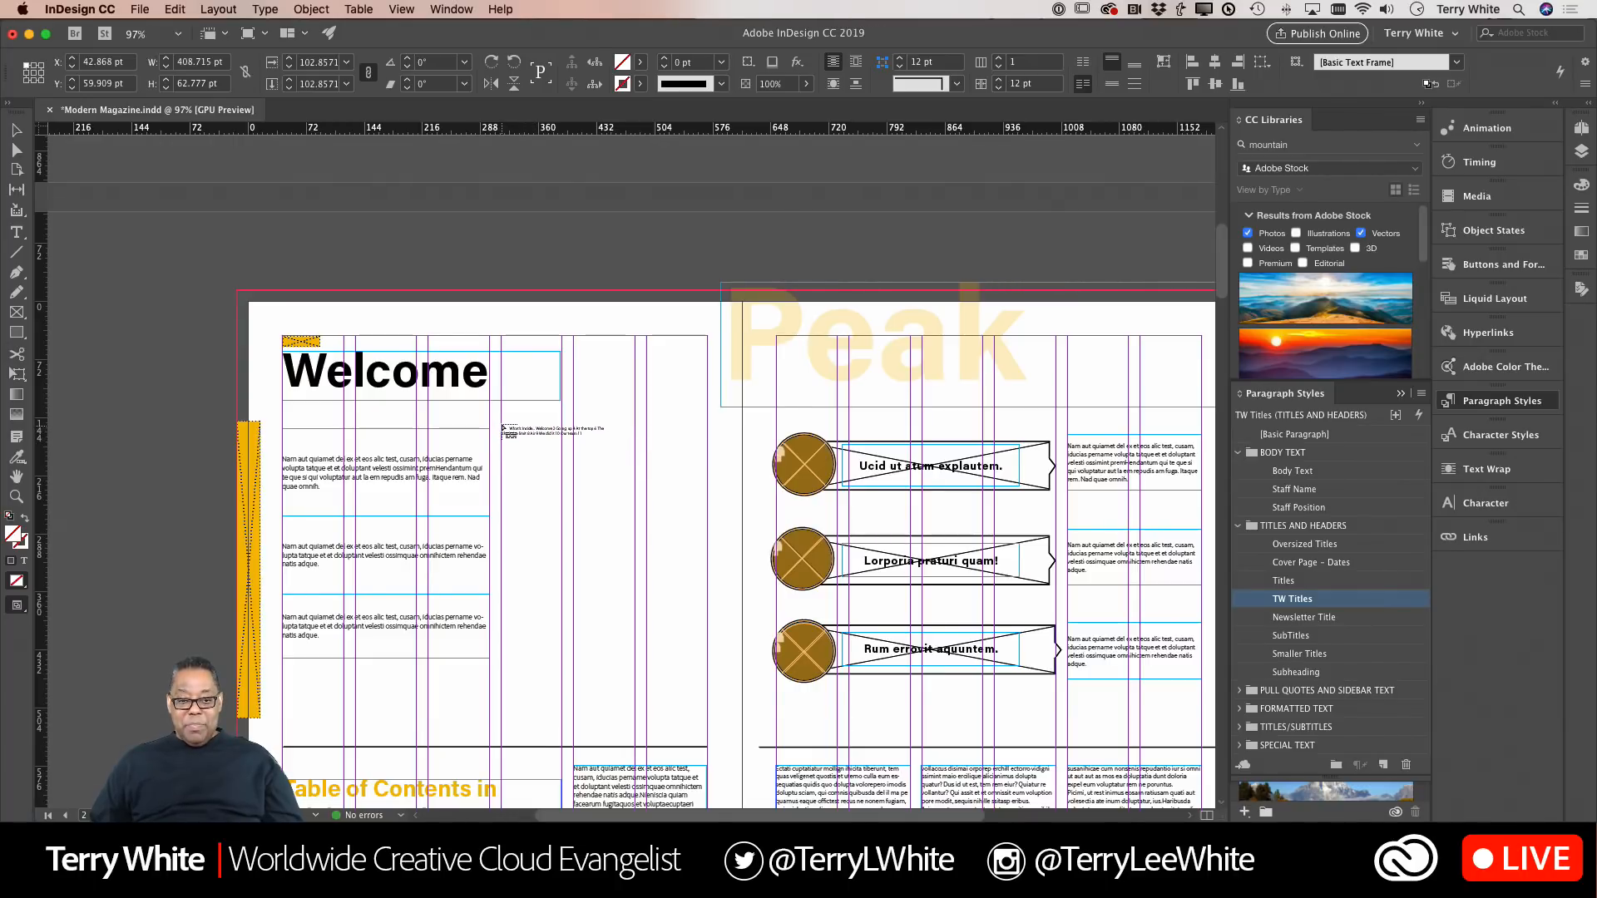
drag(501, 416, 680, 632)
drag(696, 695, 705, 715)
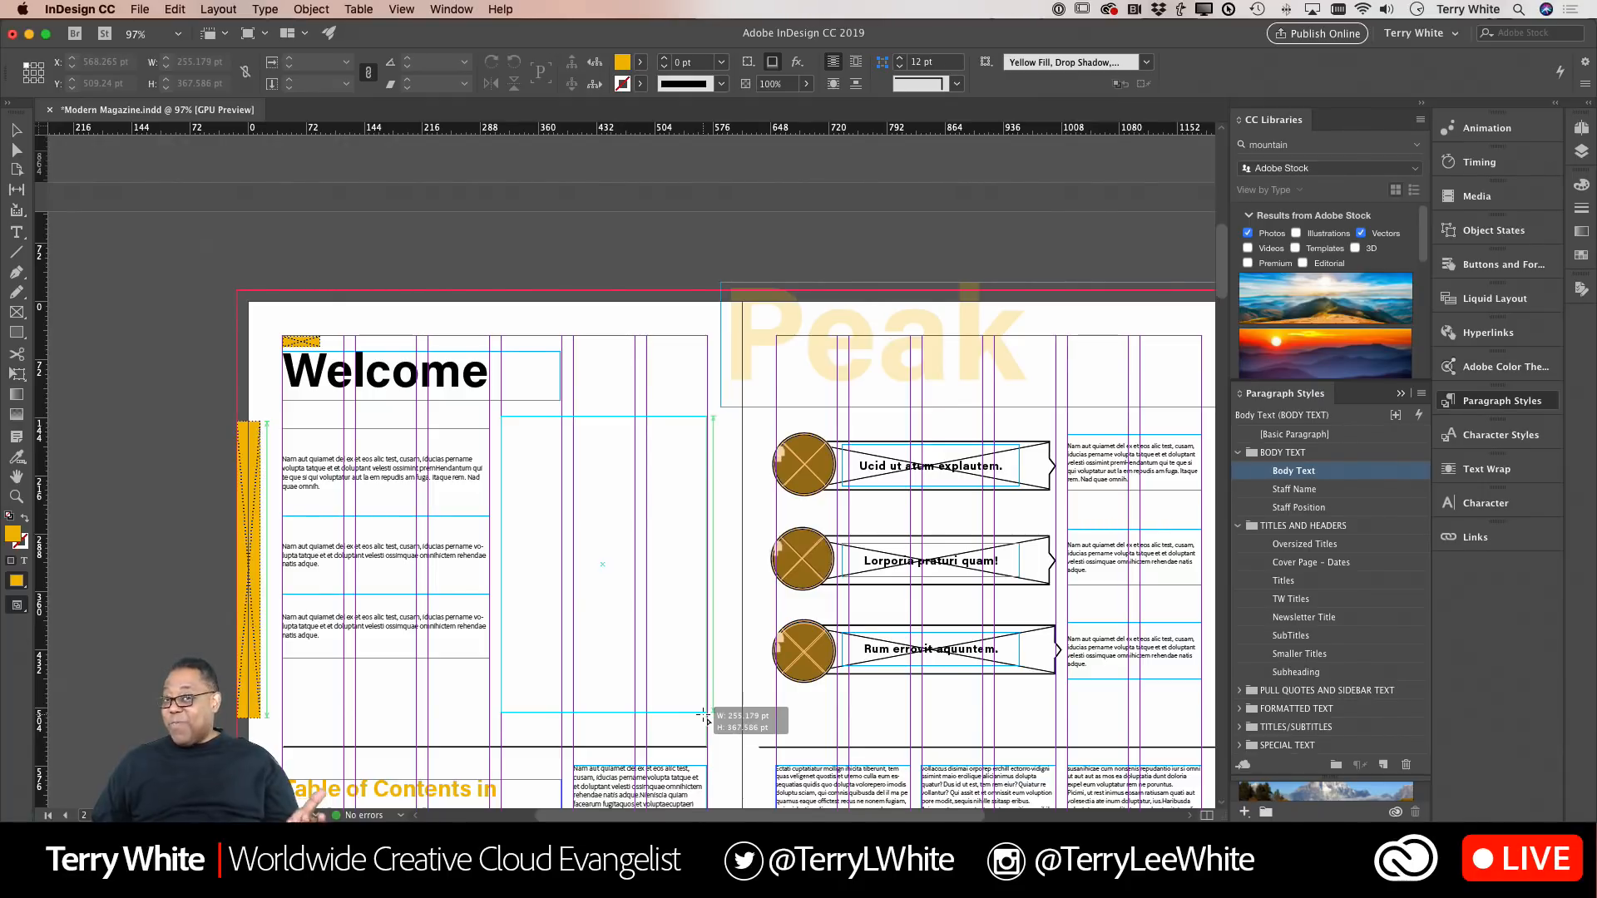
drag(705, 715, 704, 715)
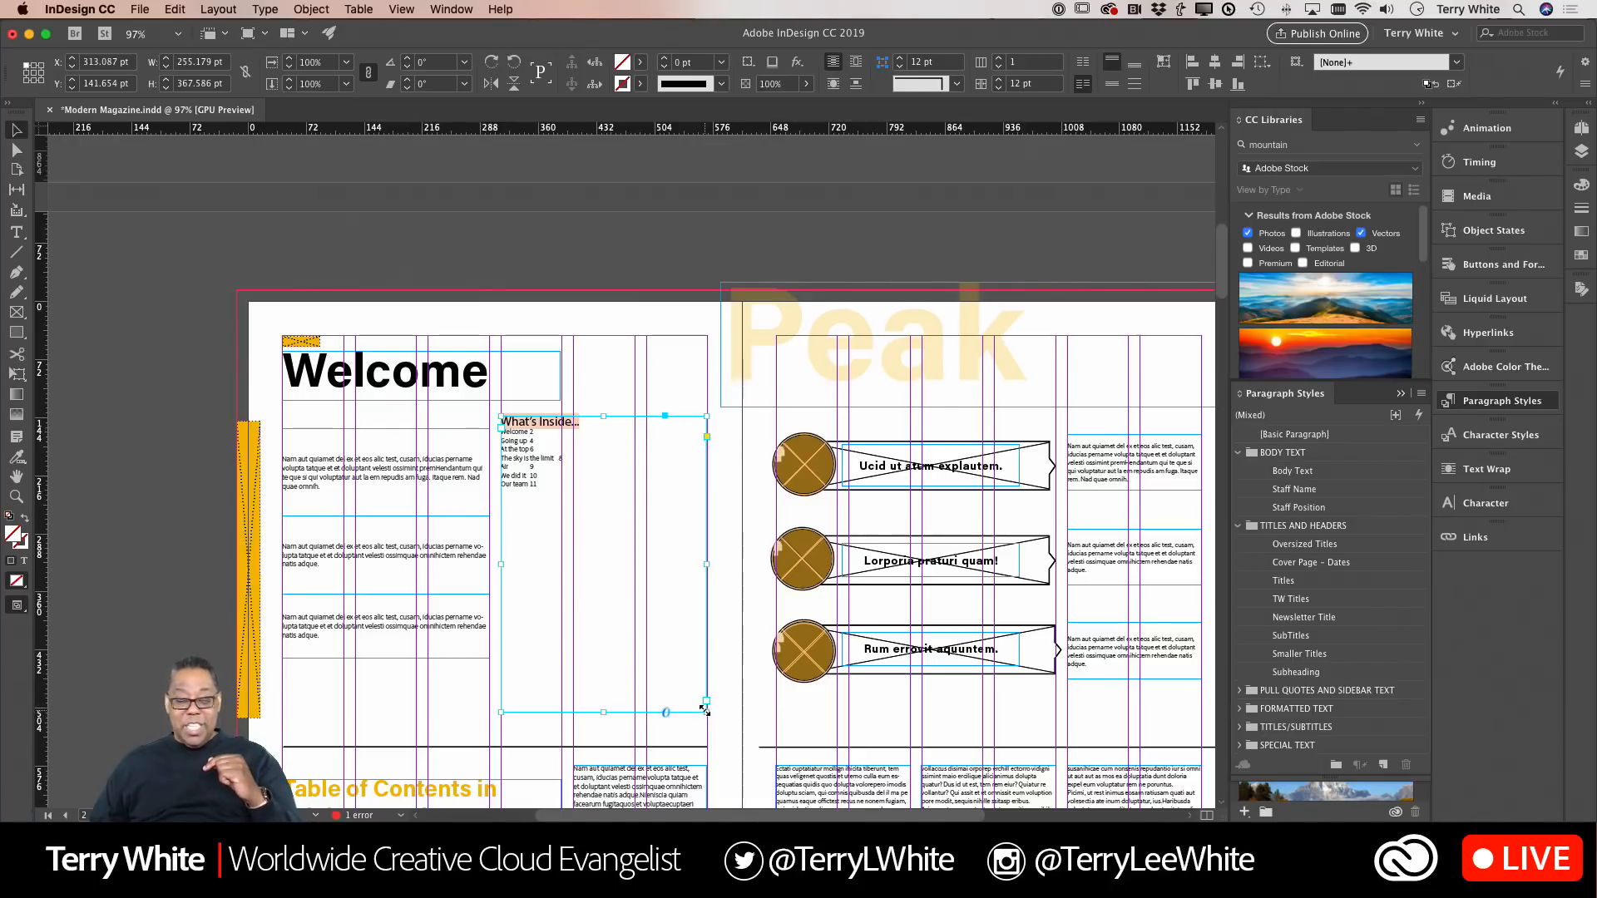
- Set the "What's Inside..." heading to the Black font style
double_click(553, 424)
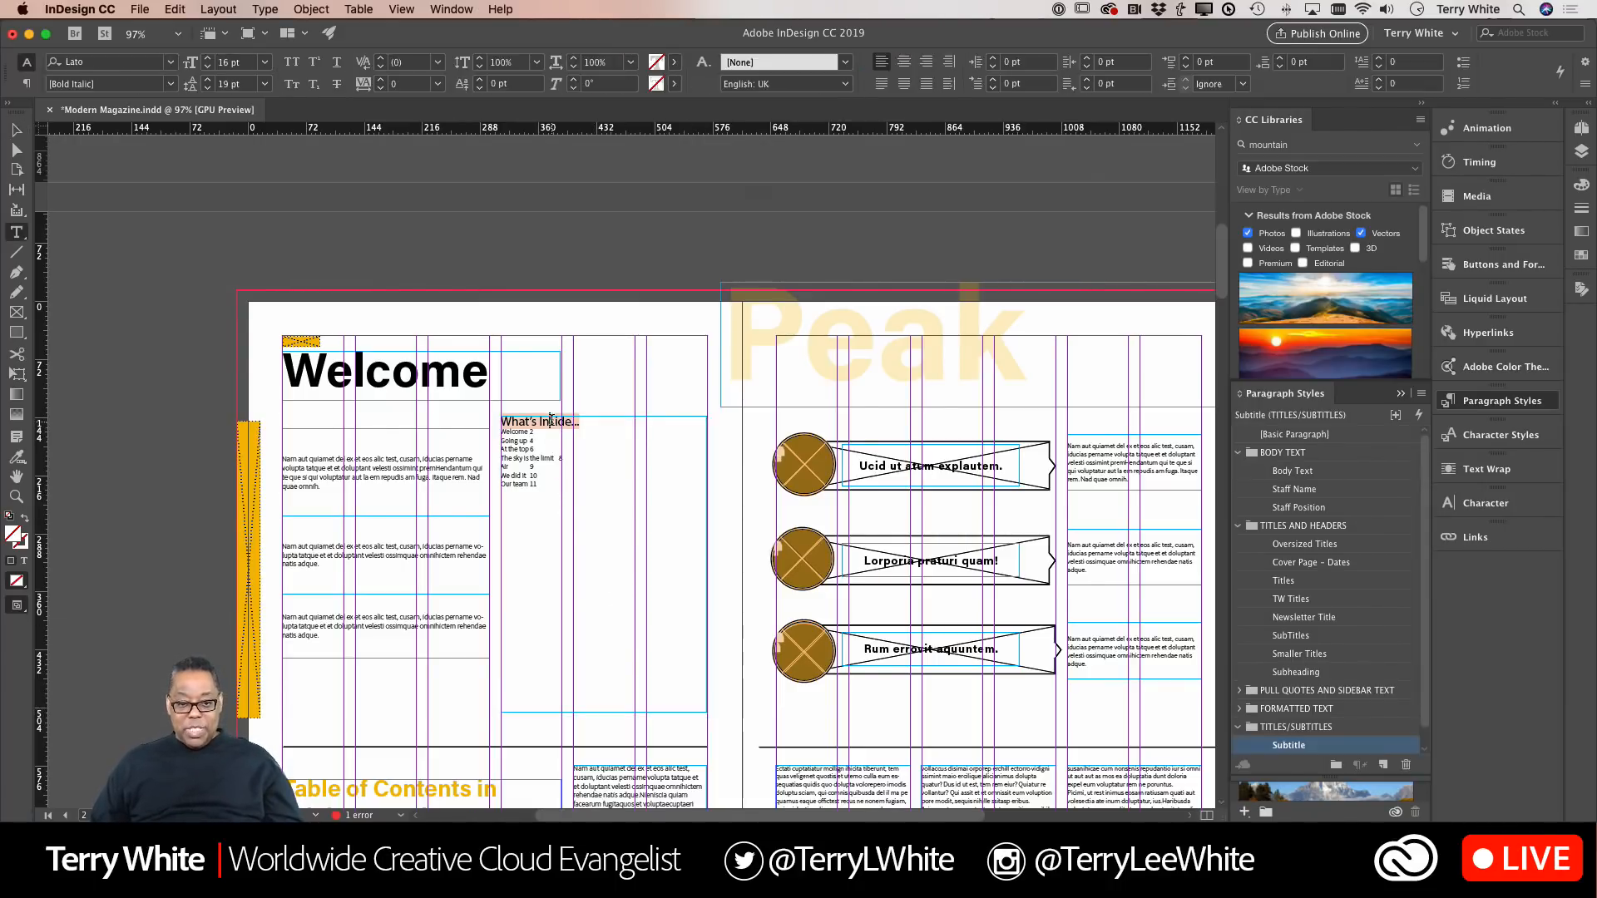
drag(586, 423, 499, 423)
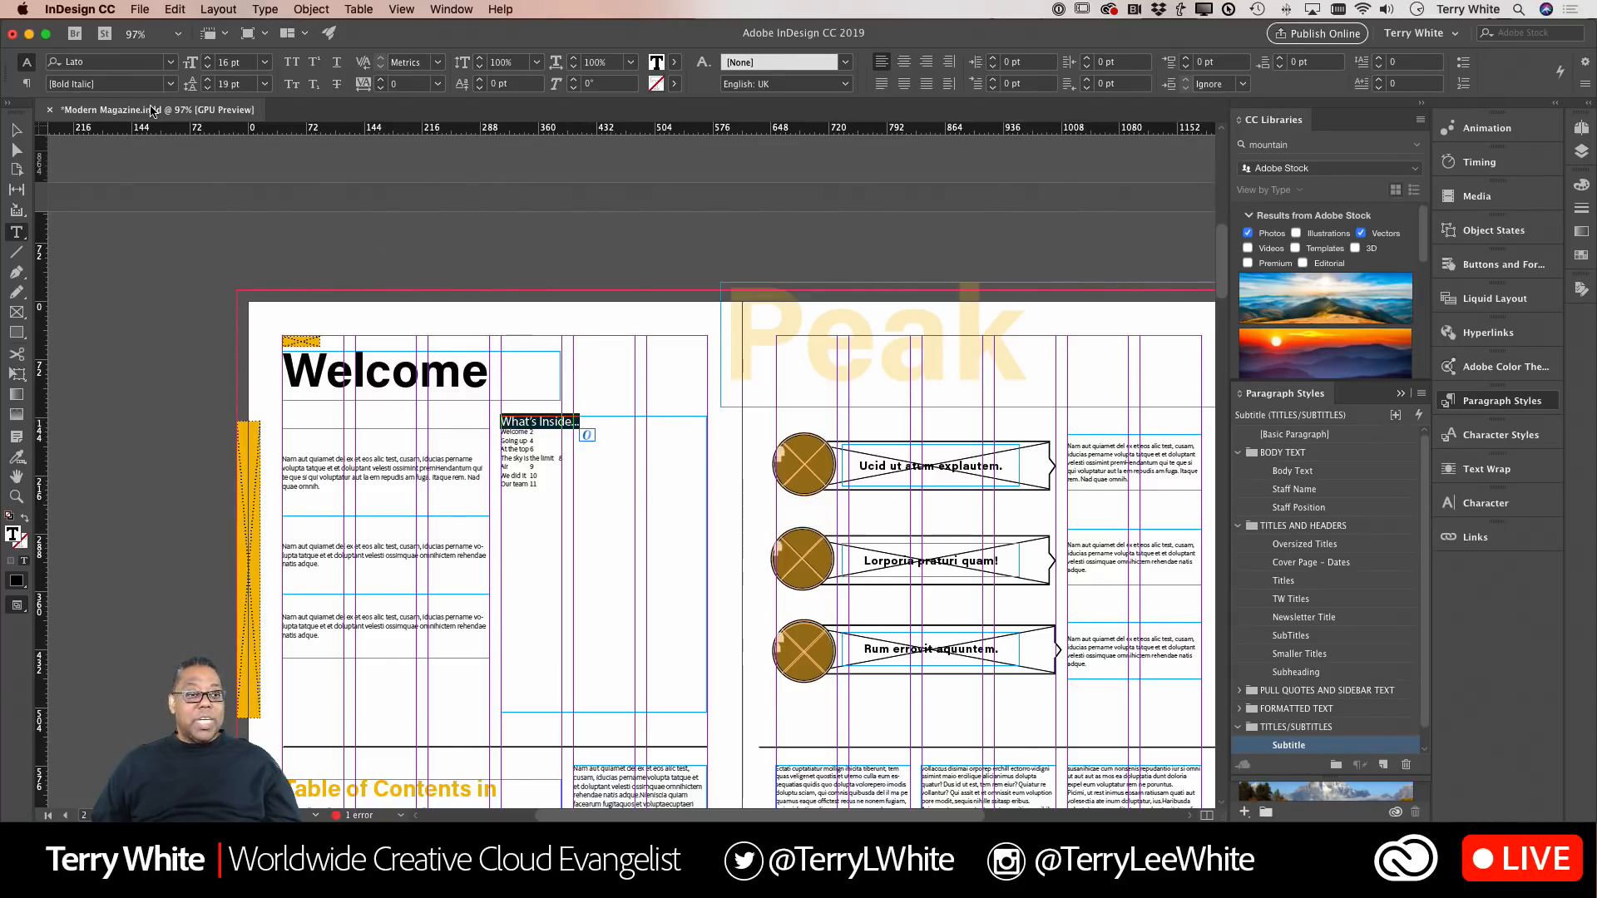
click(170, 85)
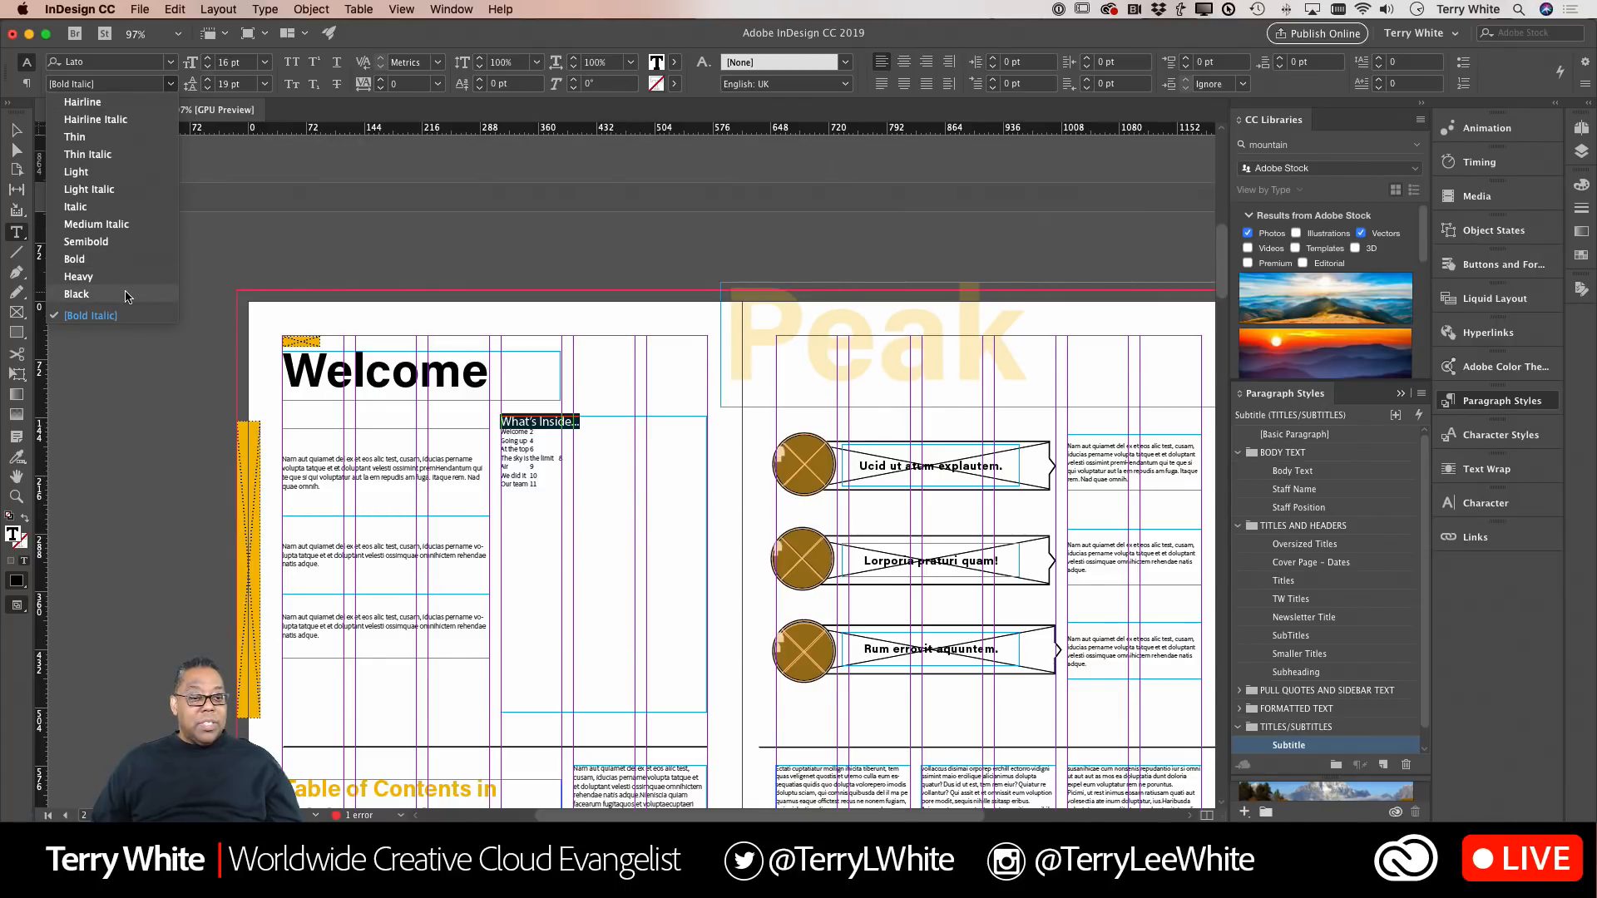
click(127, 295)
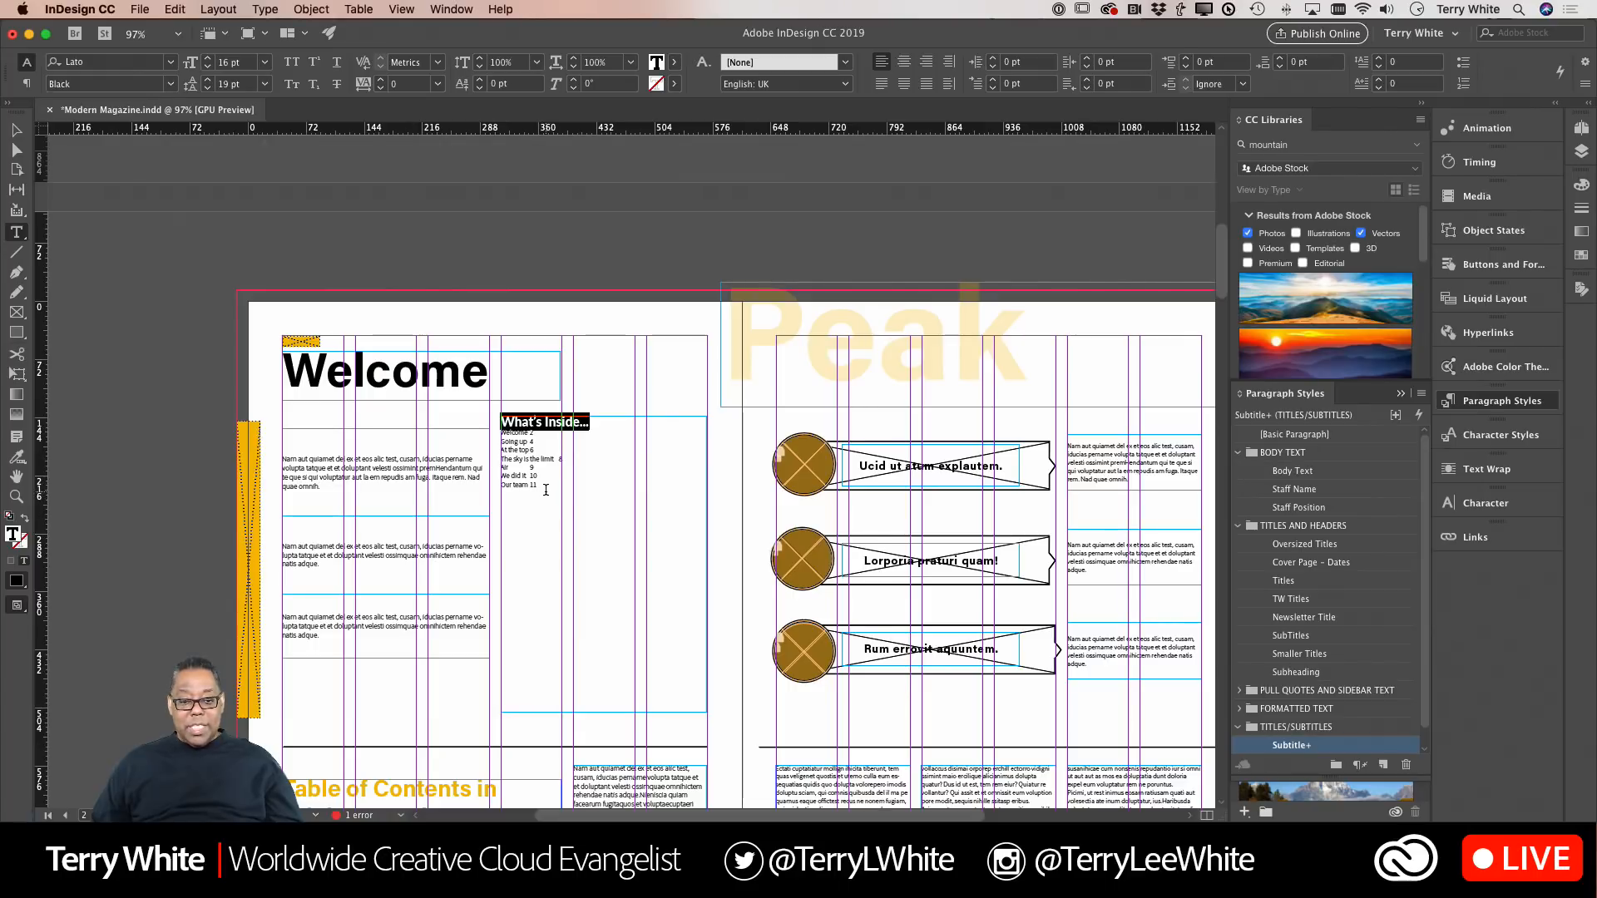
- Set the font size of the seven table of contents entries below the "What's Inside..." heading to 14 pt
drag(540, 487, 497, 441)
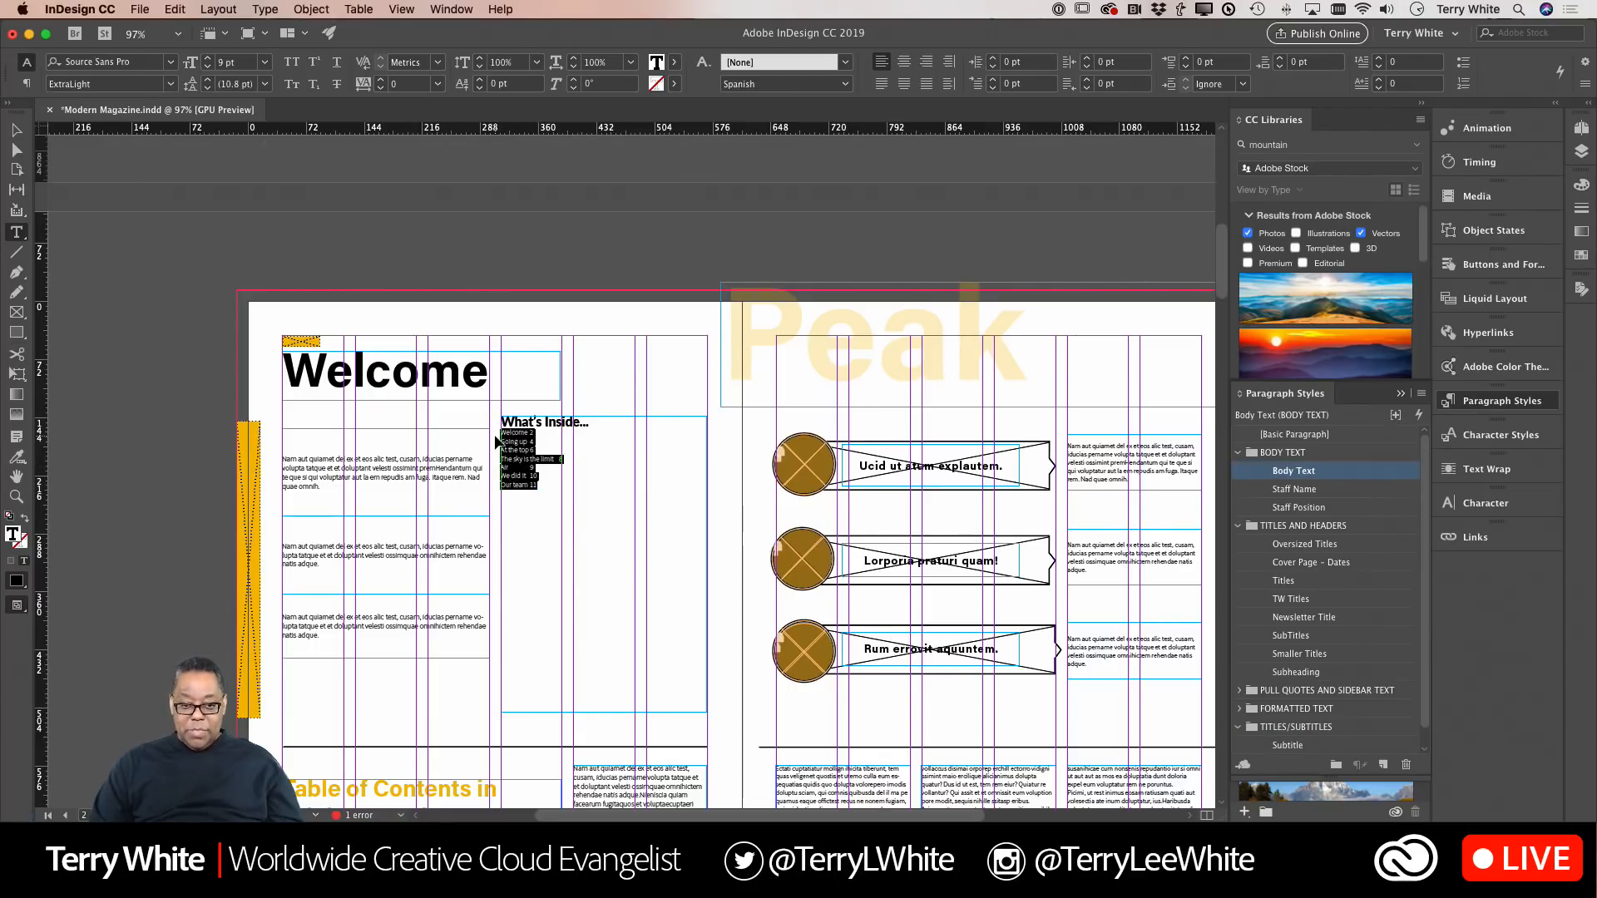
key(super+equal)
key(super+equal)
key(super+equal)
key(super+equal)
key(super+equal)
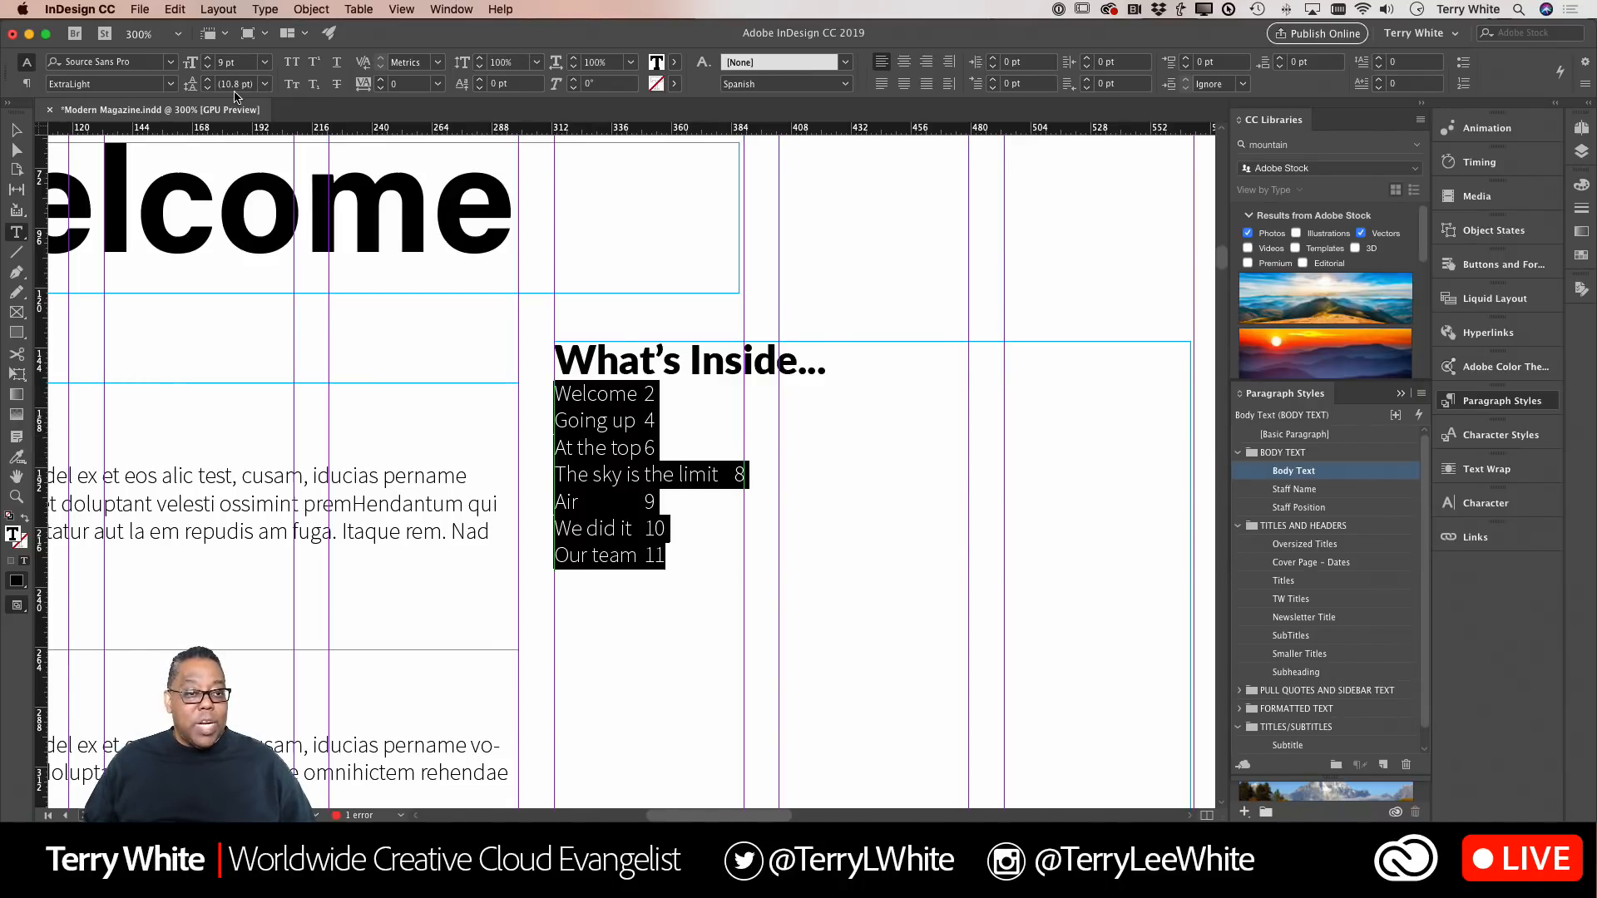
click(263, 63)
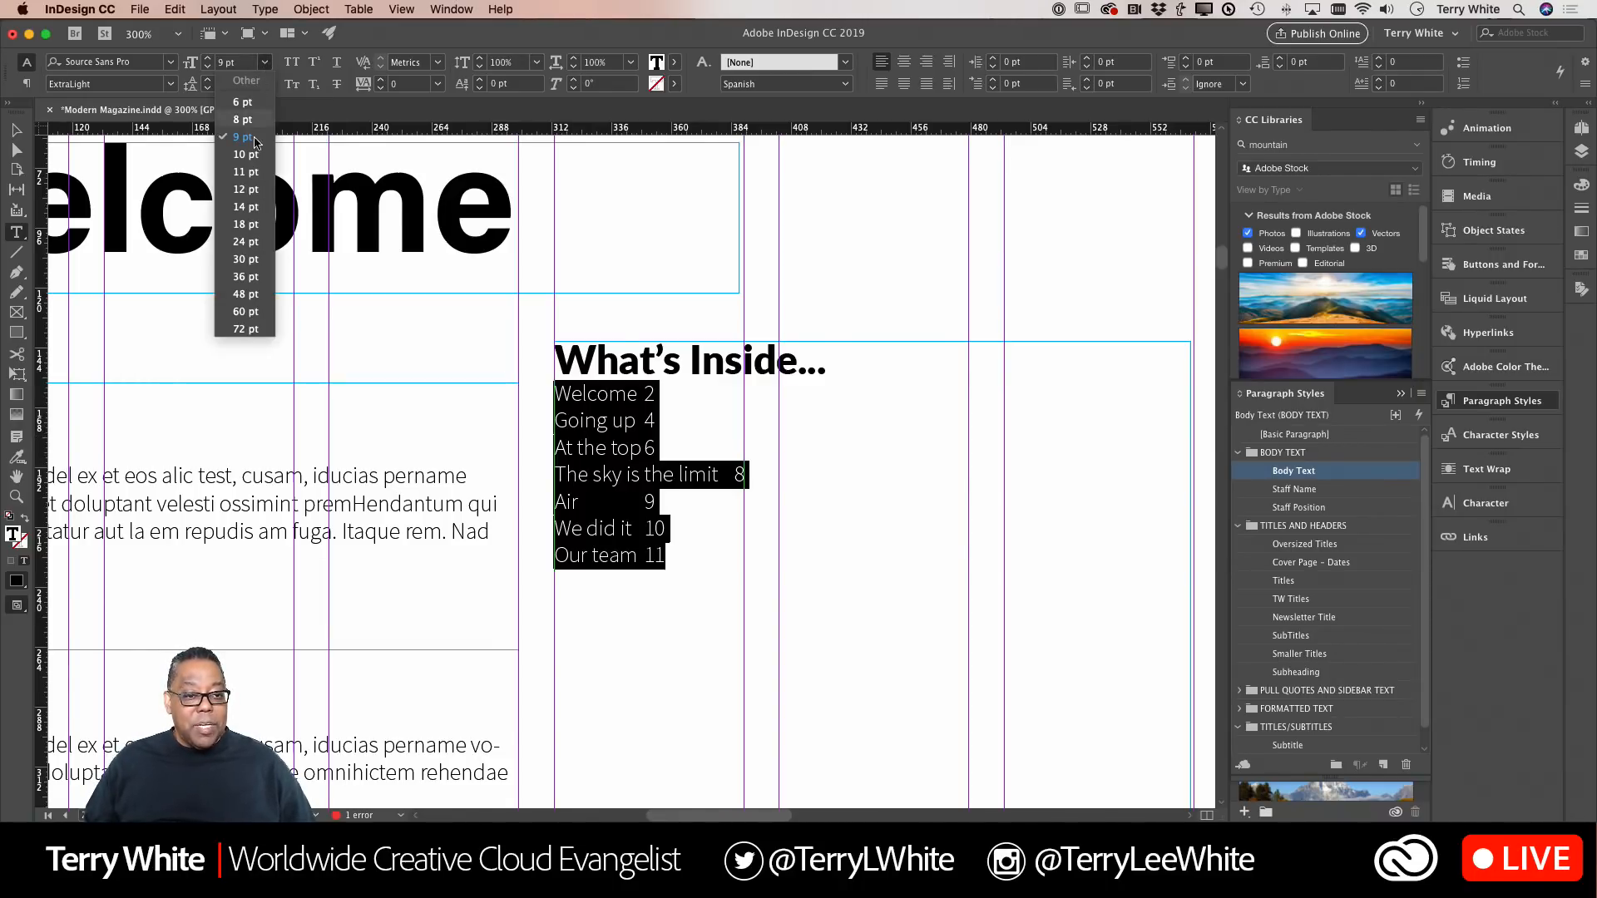
click(247, 206)
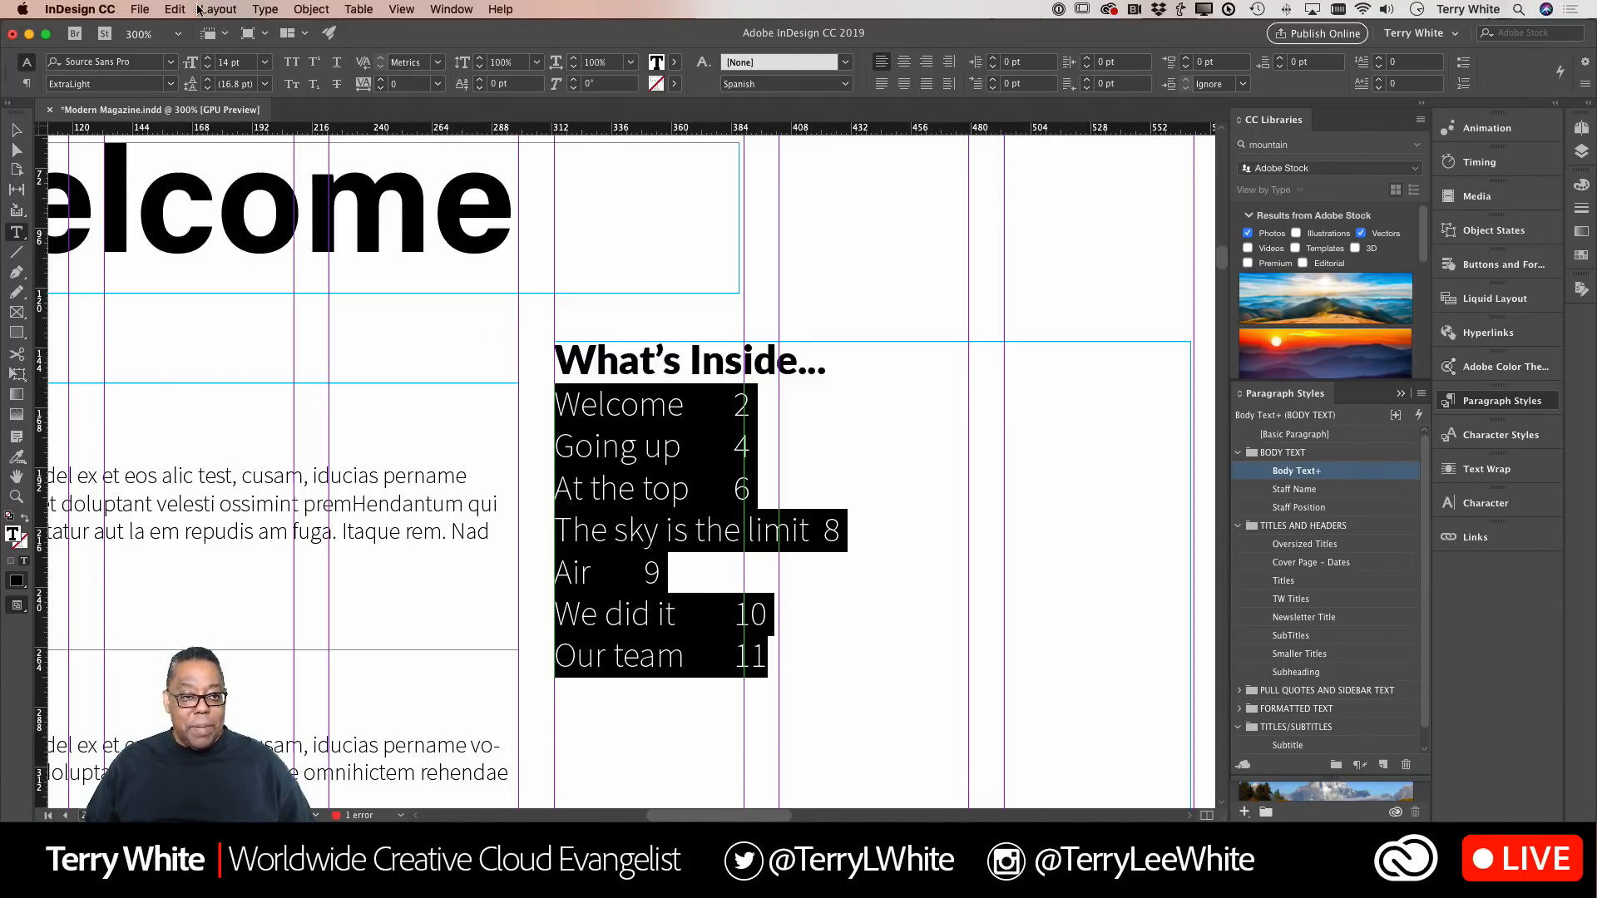
- Give the table of contents entries a right-justified tab stop at 248 pt with a period as the leader
click(265, 10)
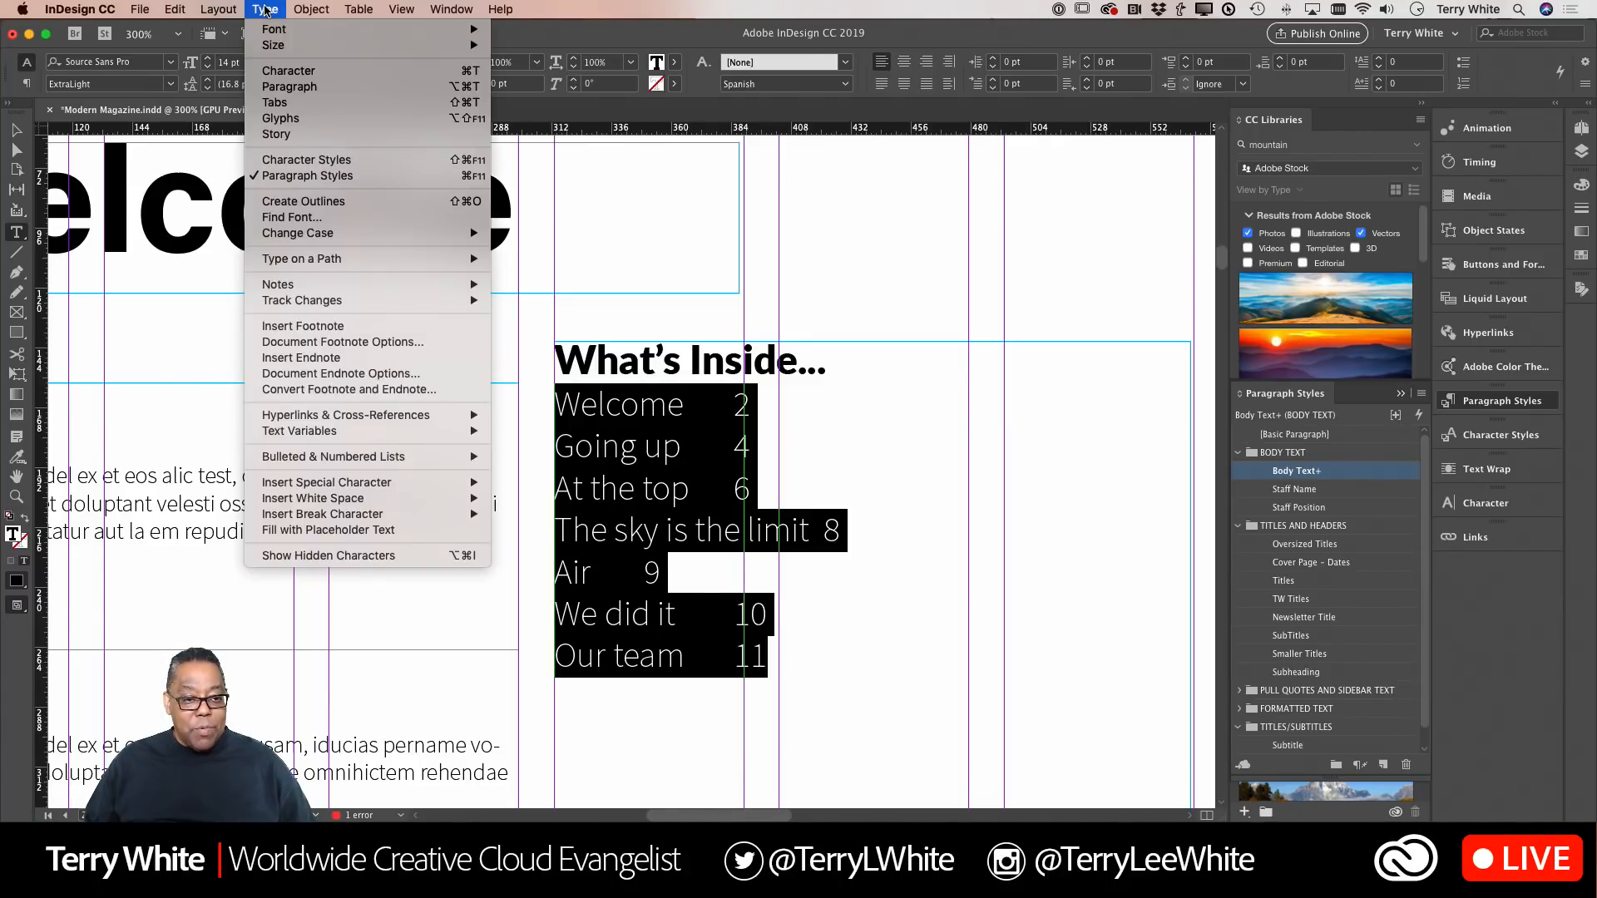
click(275, 102)
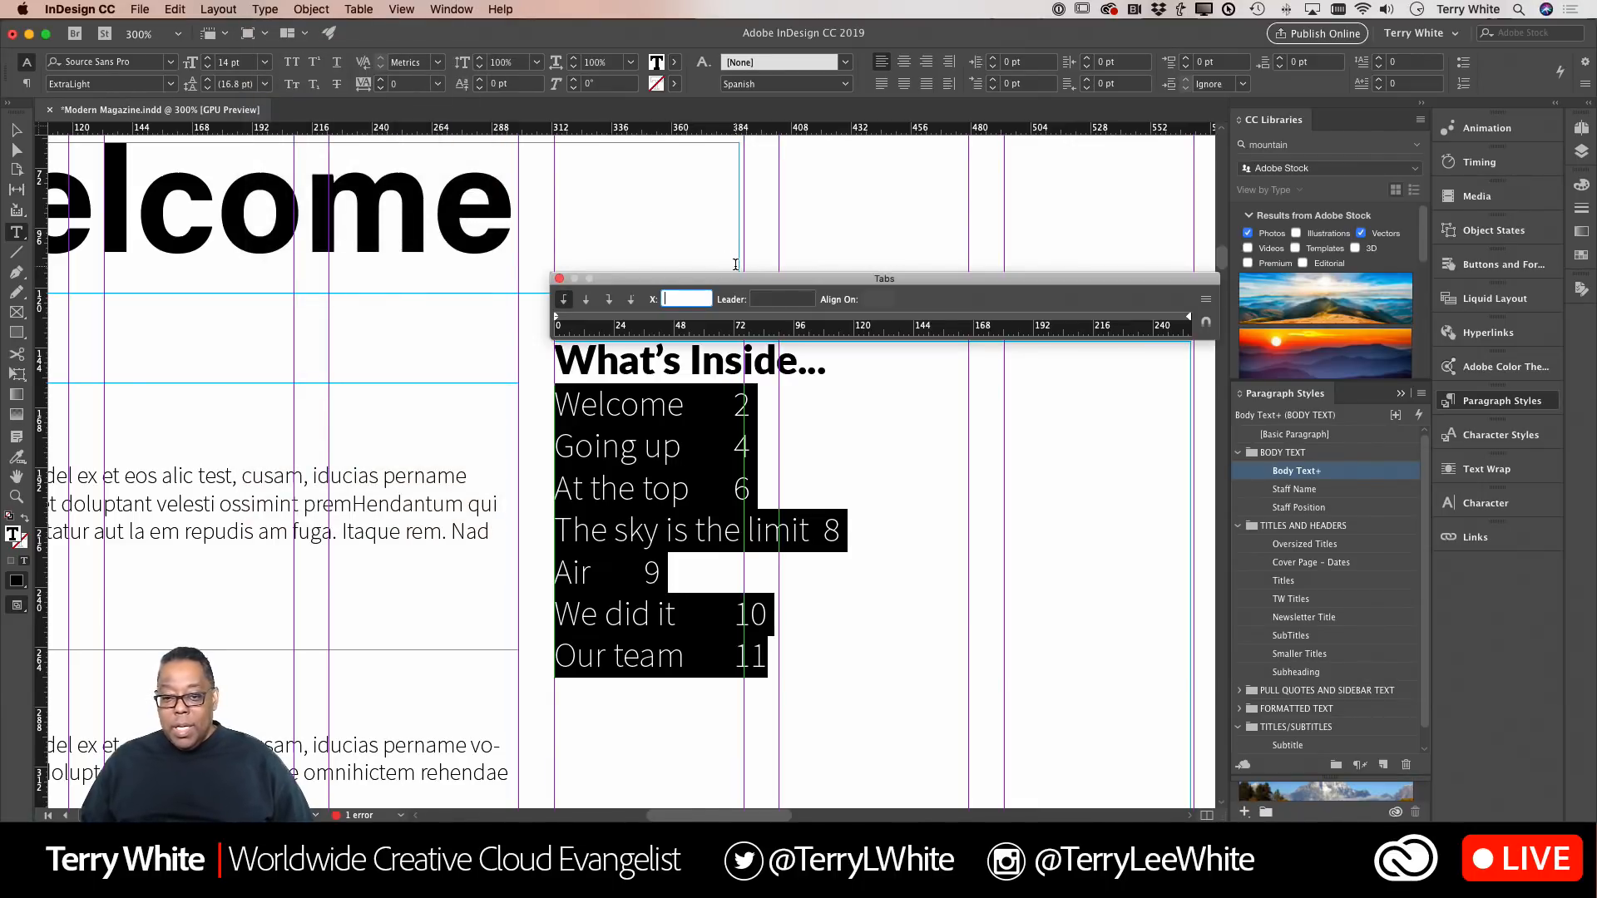
click(611, 307)
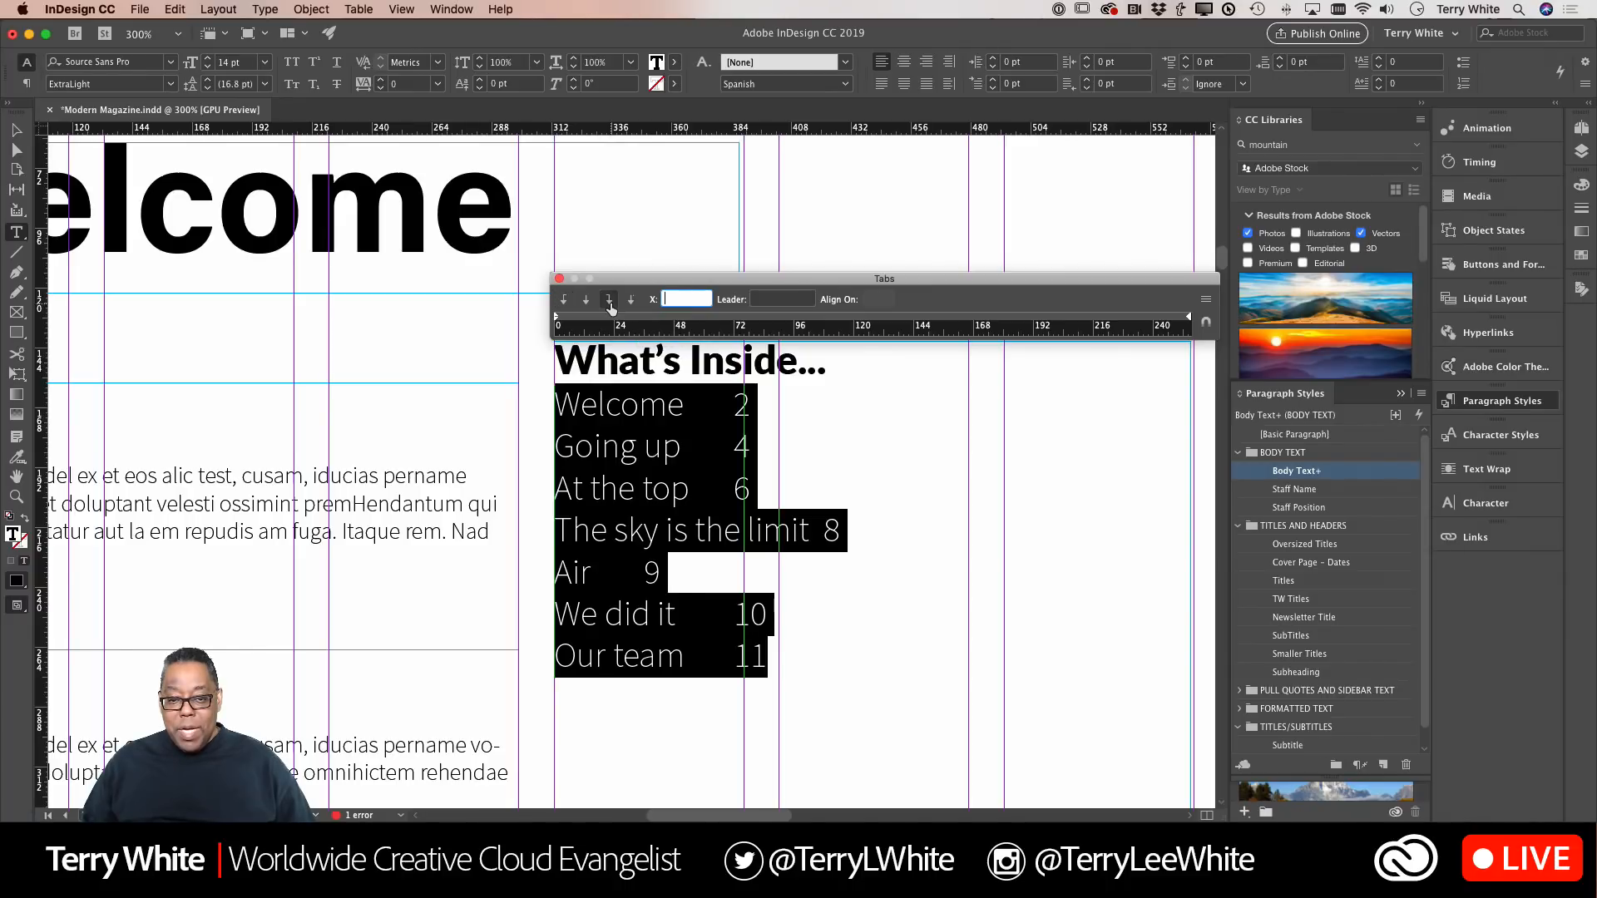
click(763, 301)
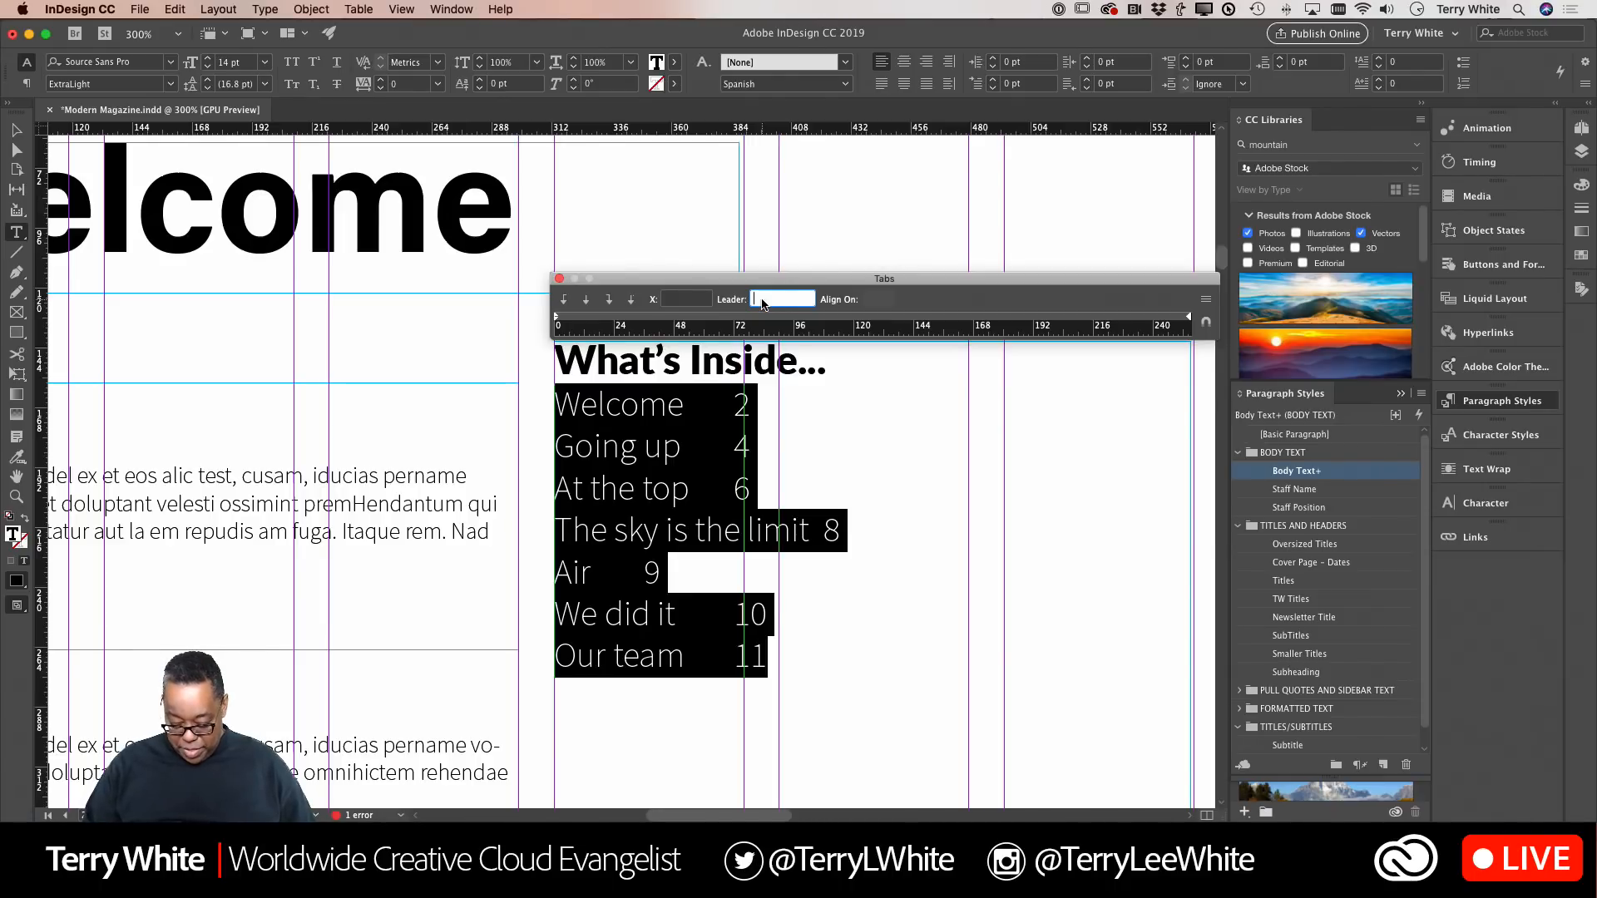
text(.)
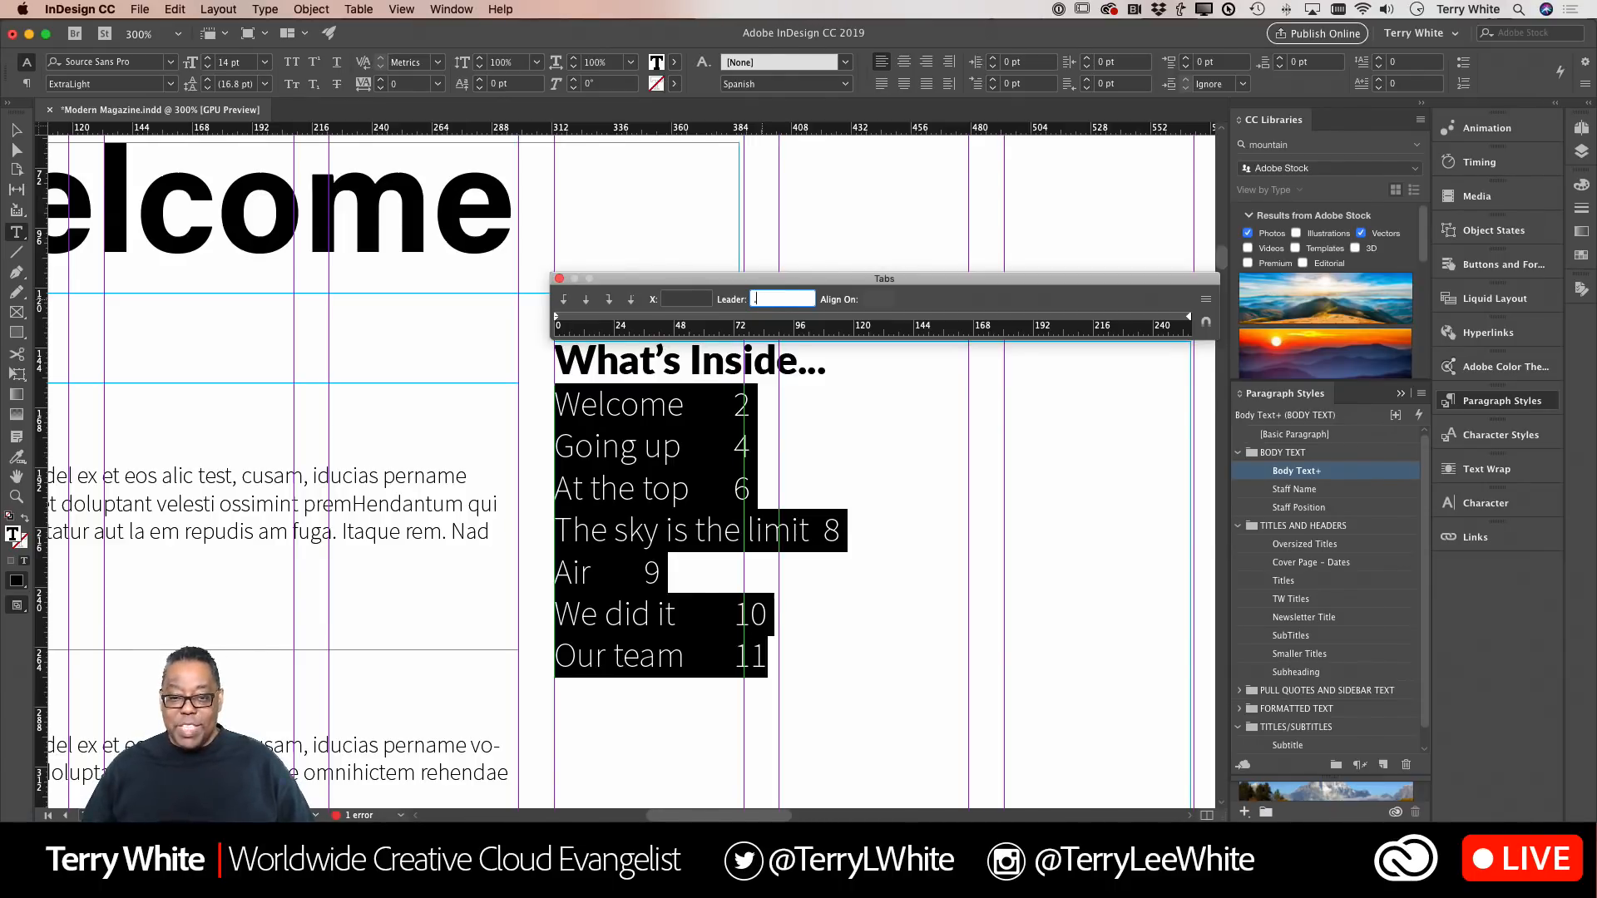
click(611, 305)
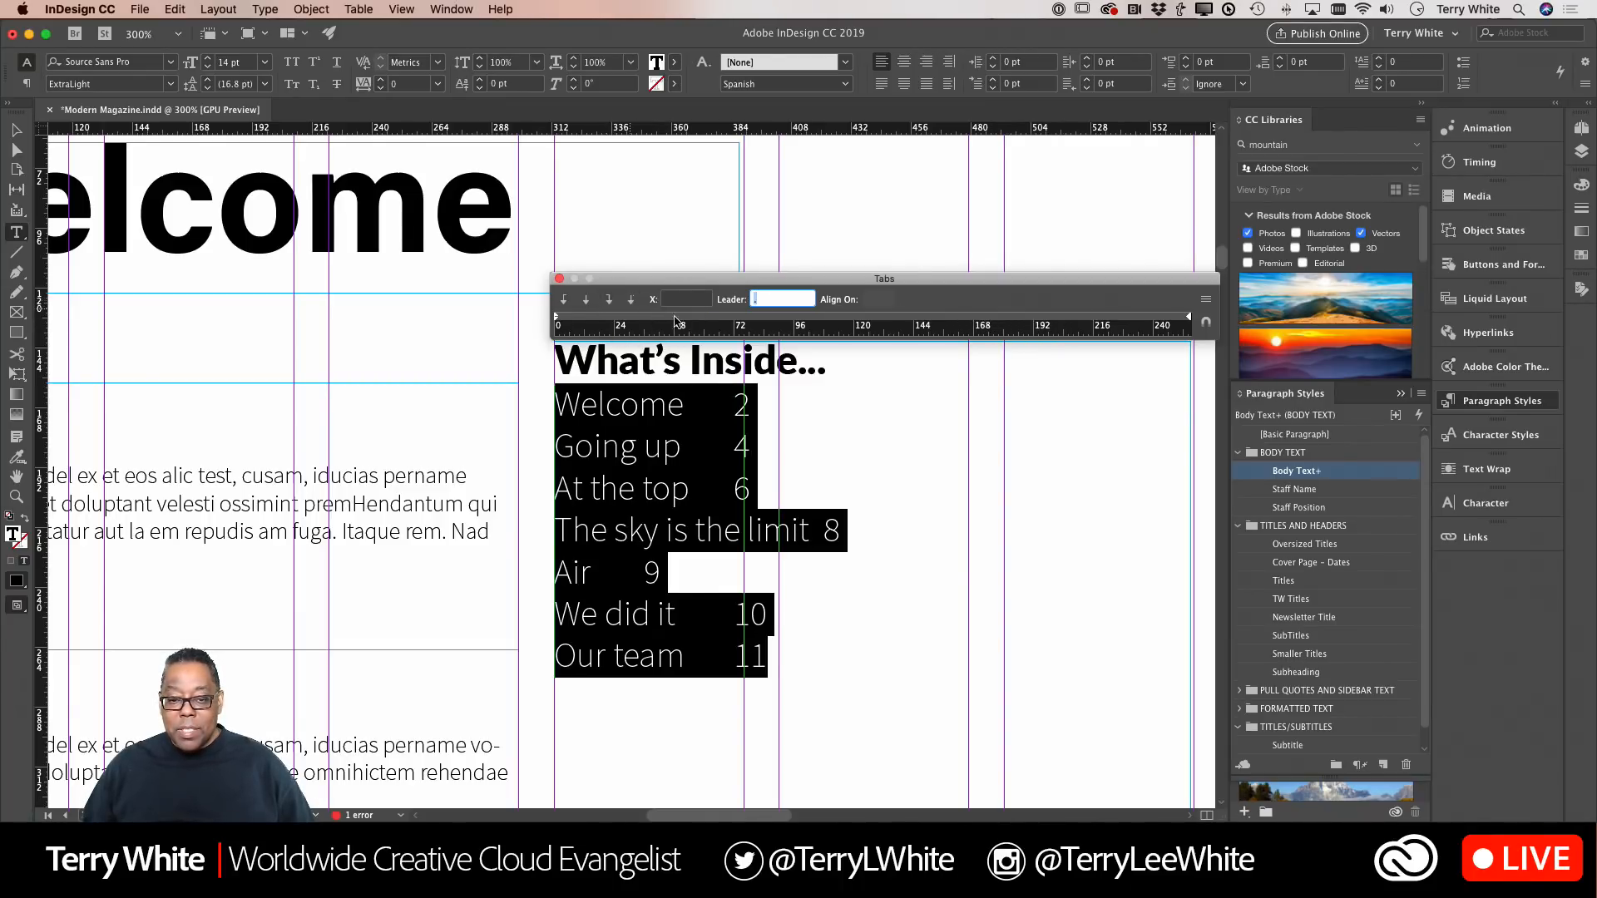
click(1103, 318)
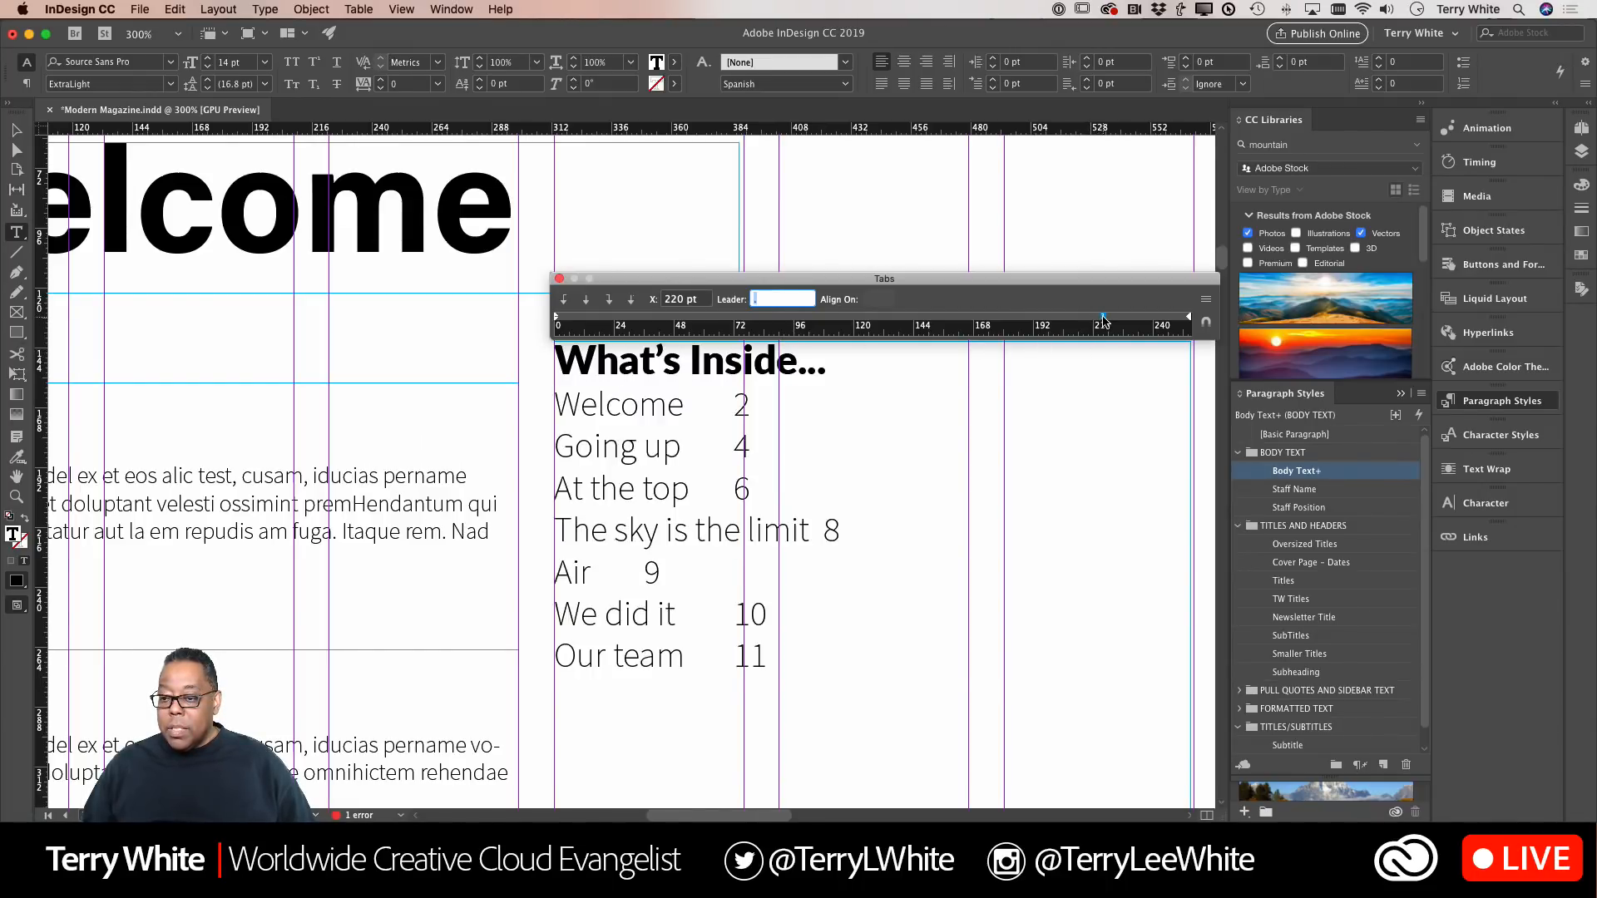
drag(1102, 319, 1174, 318)
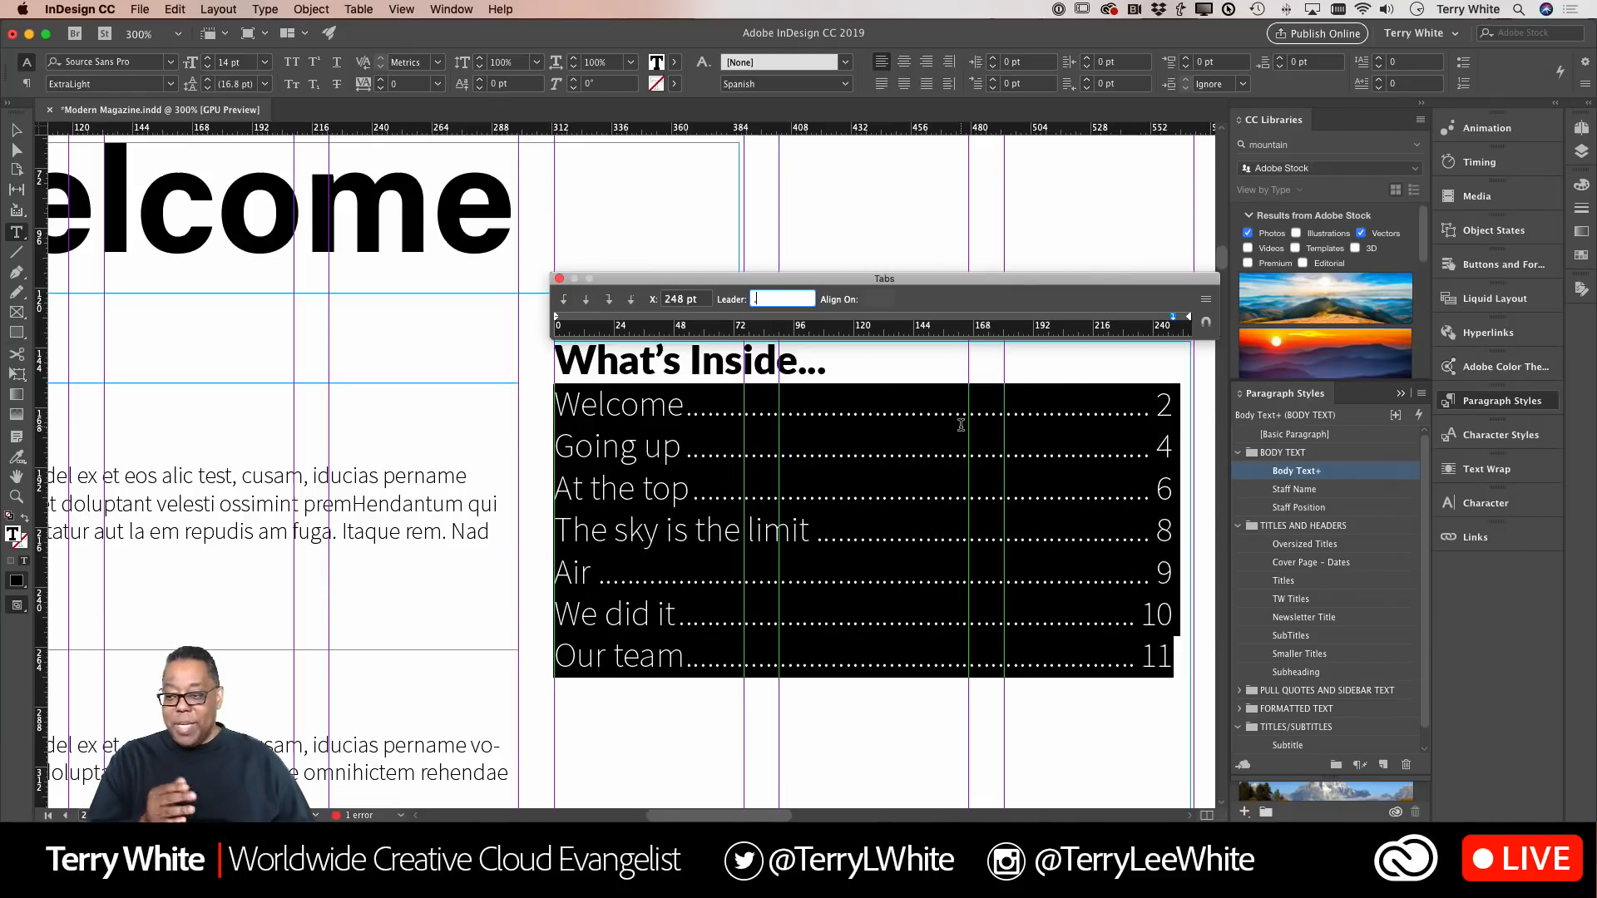
click(937, 426)
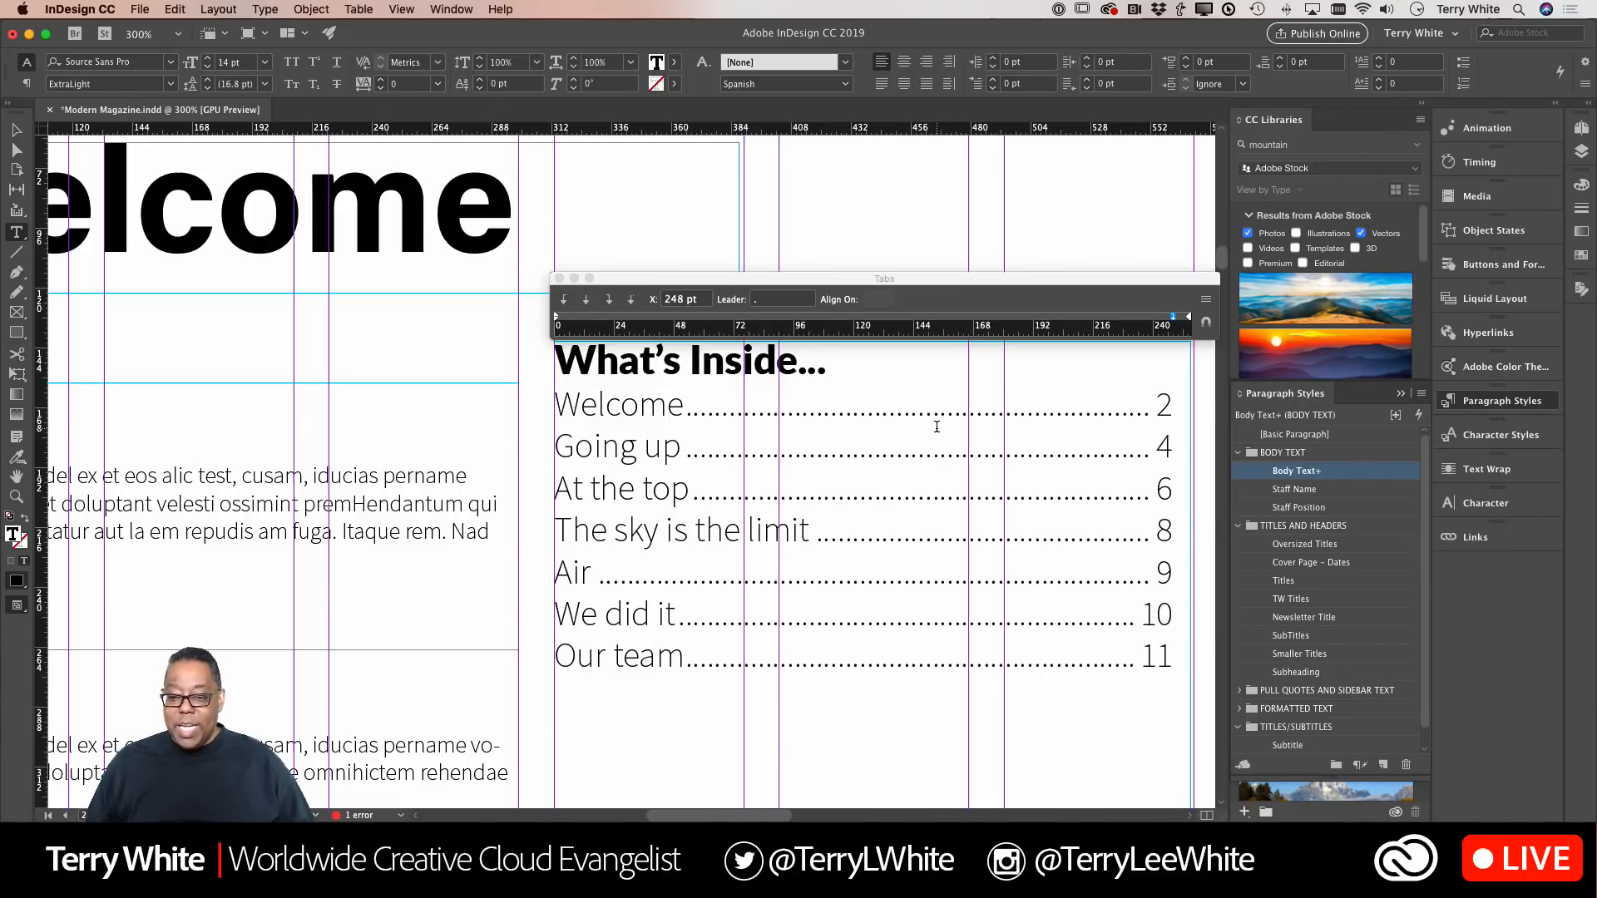
click(1157, 447)
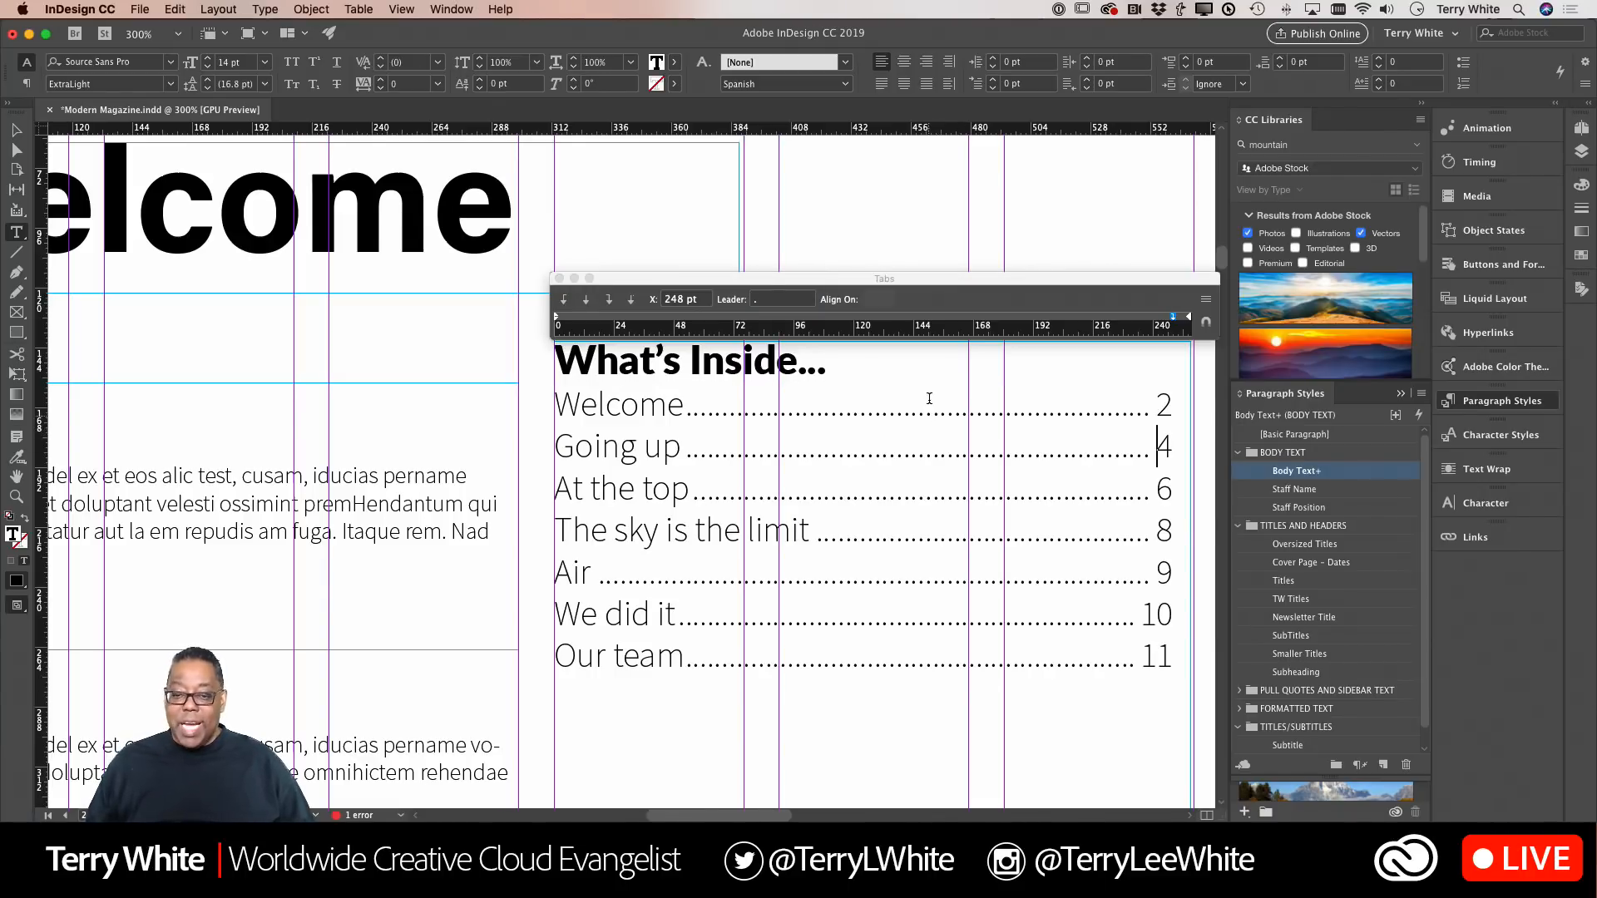
click(559, 279)
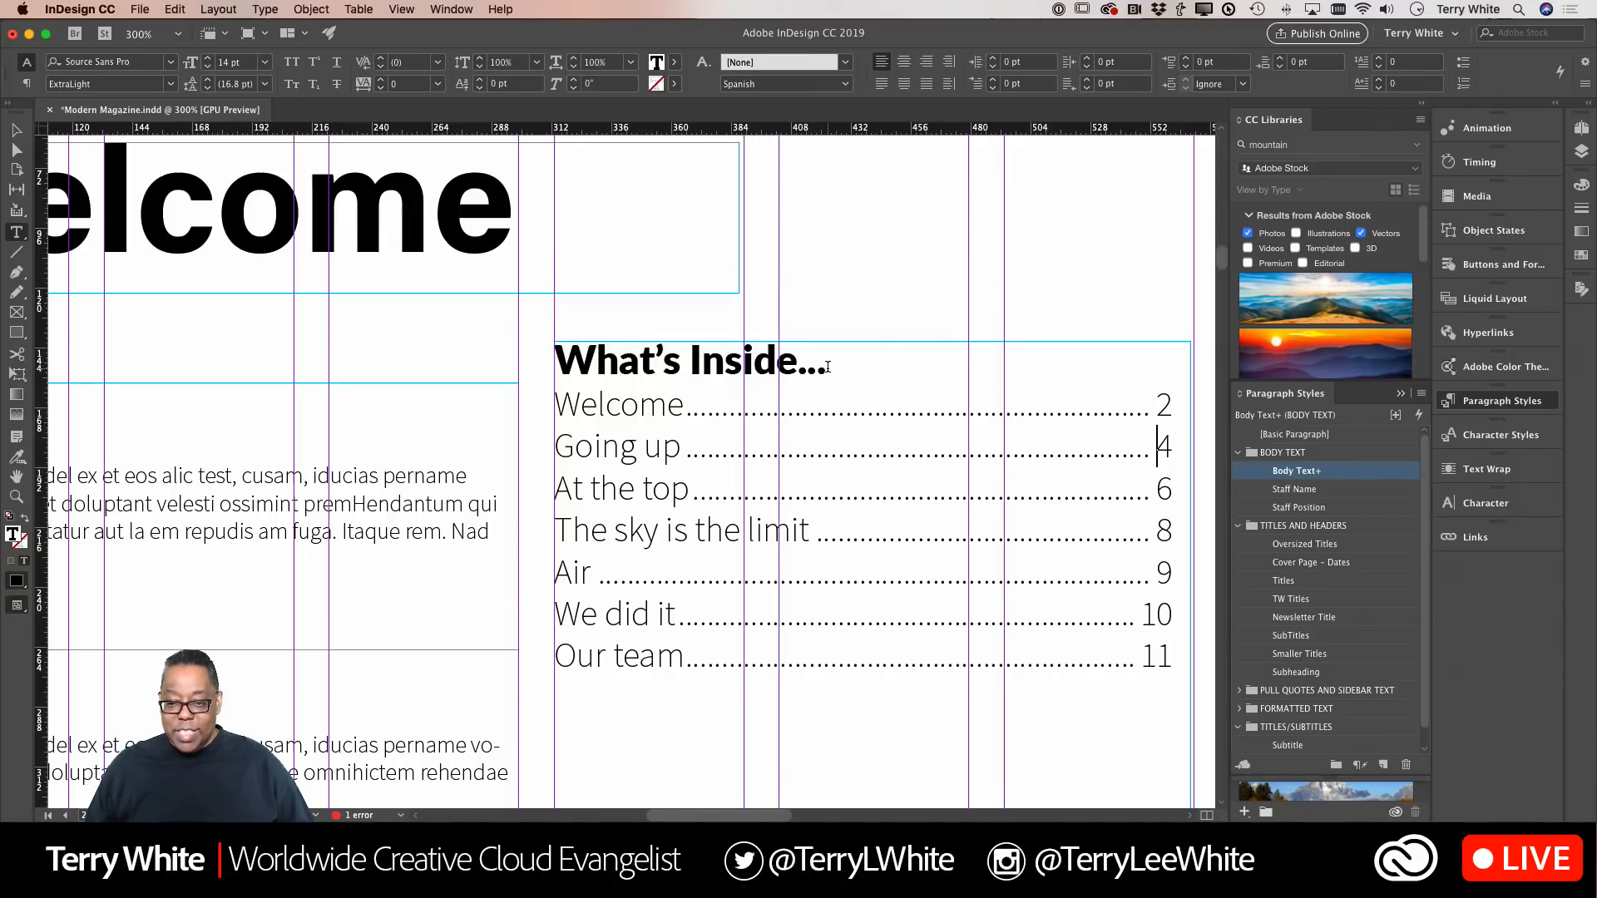
- Create a paragraph style named TOC Title from the "What's Inside..." heading, based on [No Paragraph Style]
drag(827, 367, 554, 362)
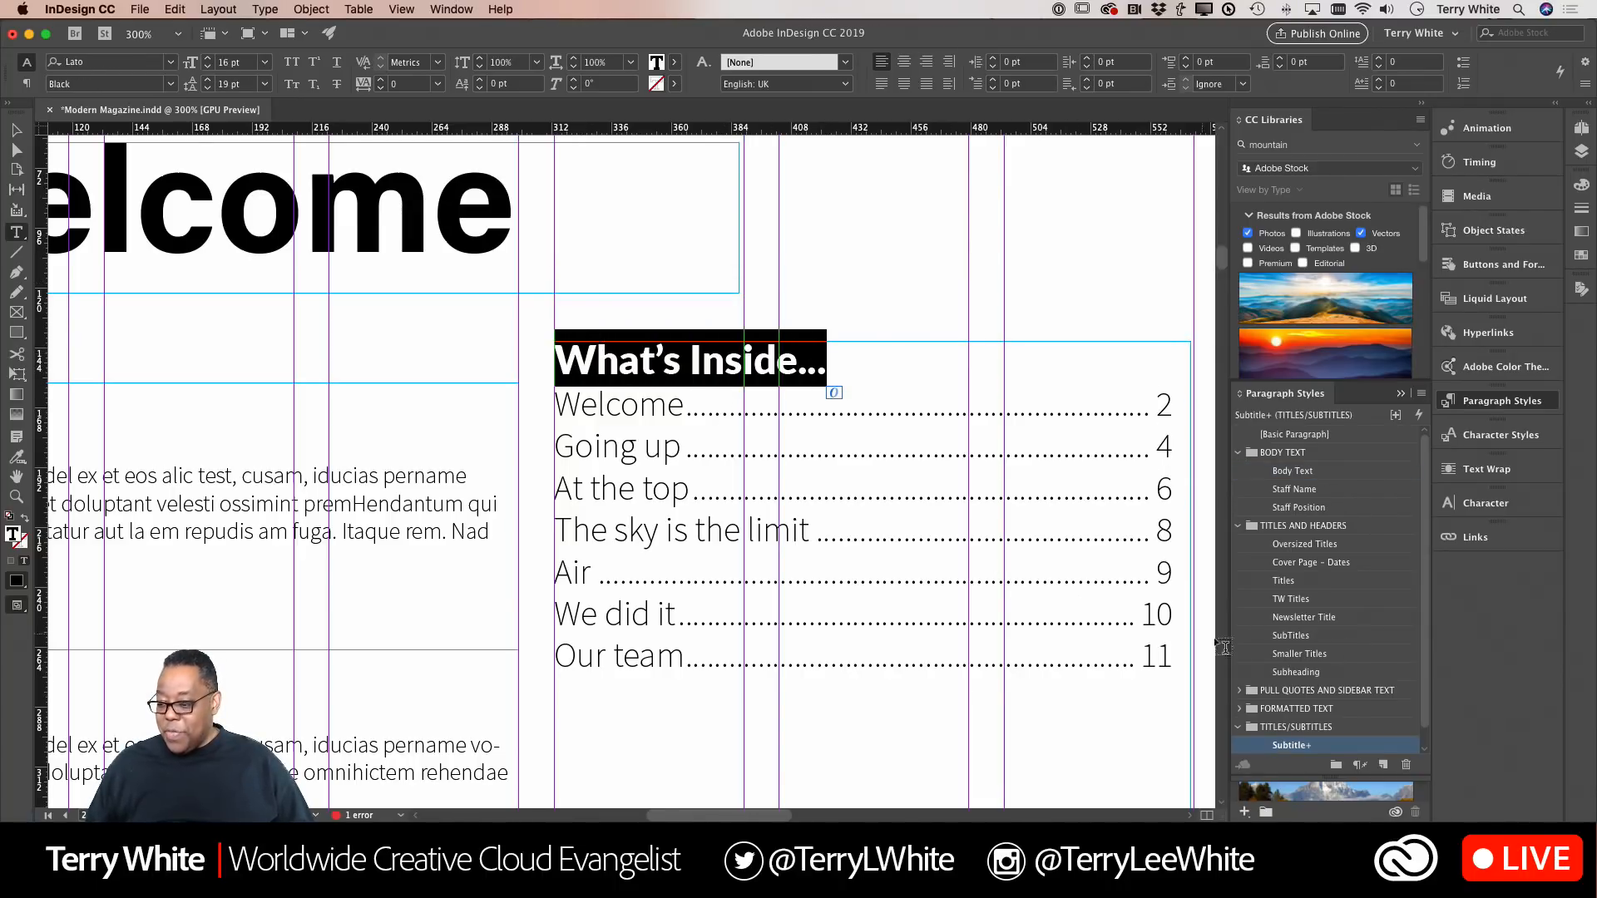
click(1381, 765)
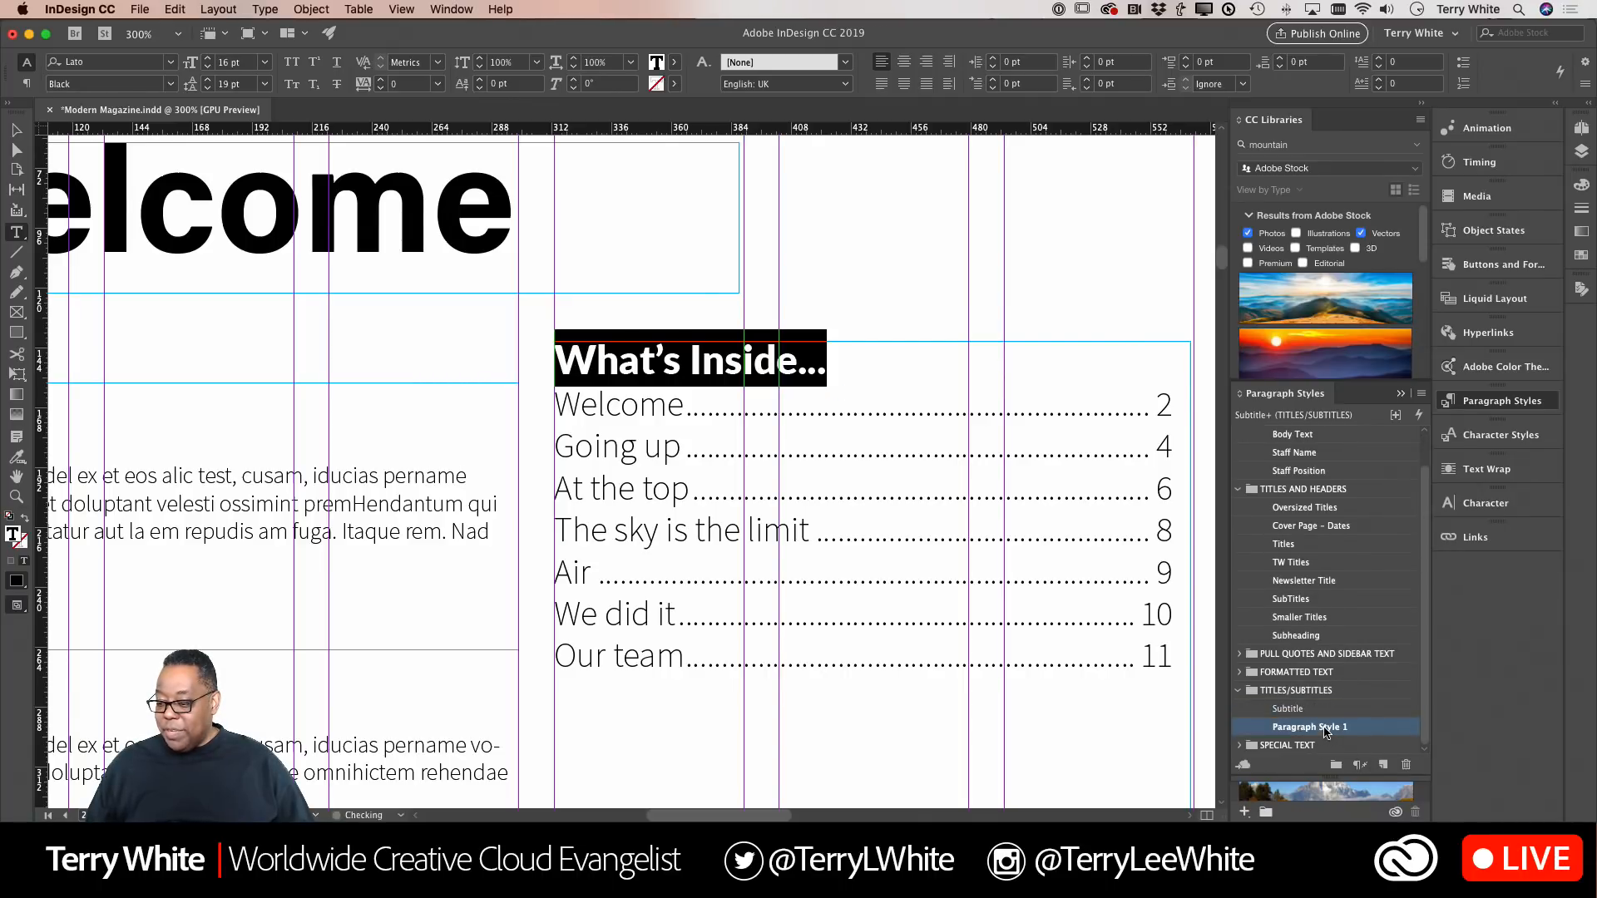
double_click(1310, 727)
text(TOC Title)
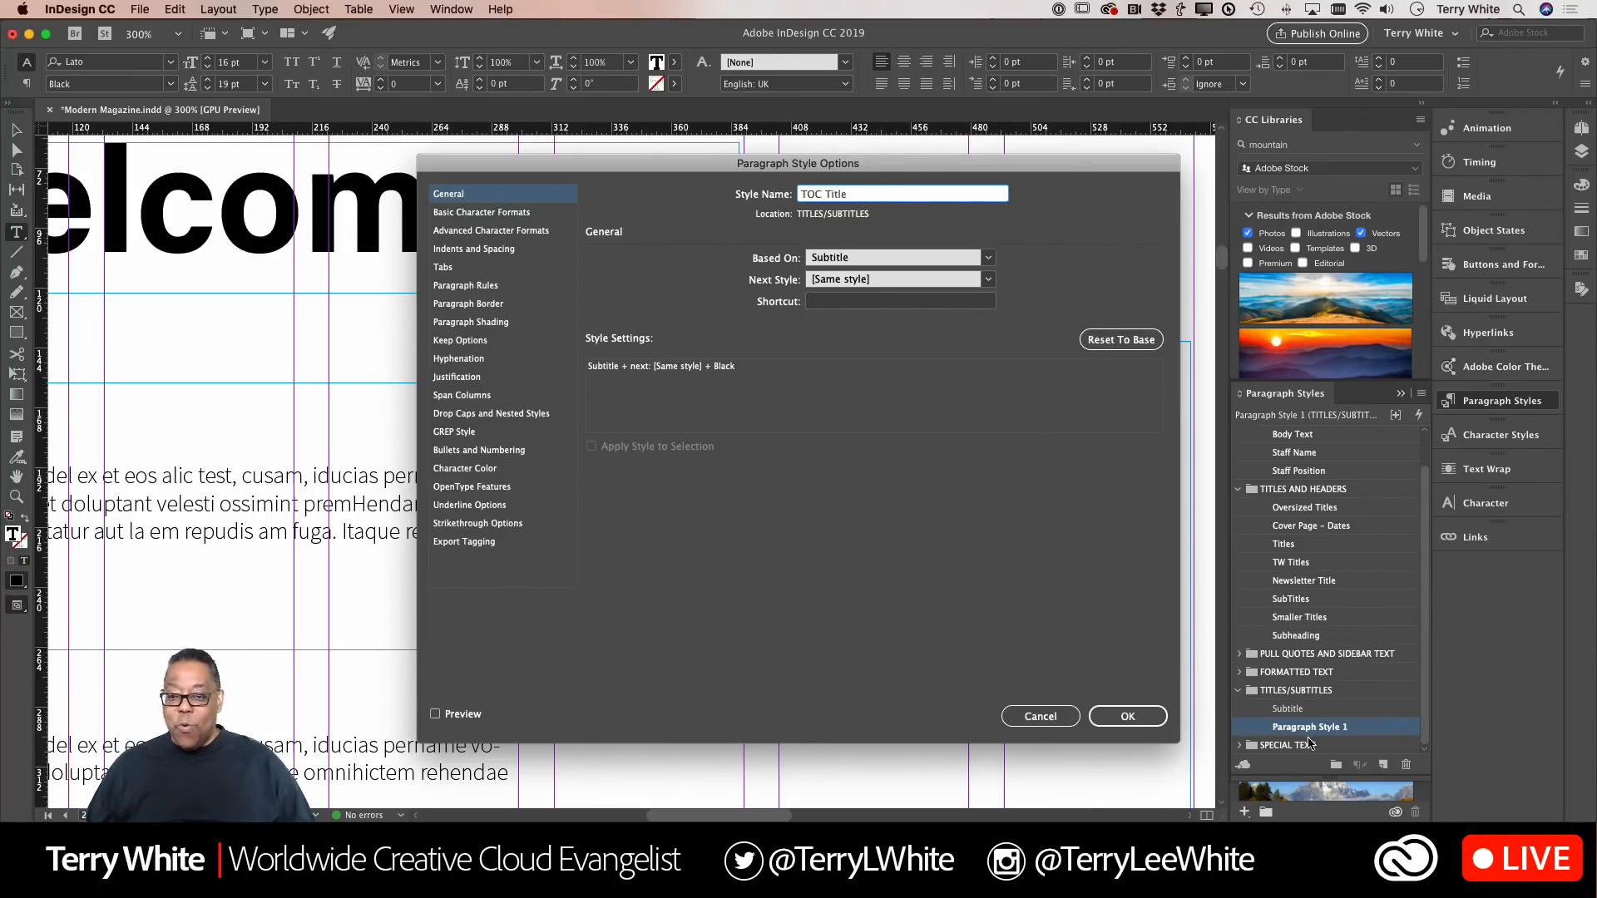
click(988, 257)
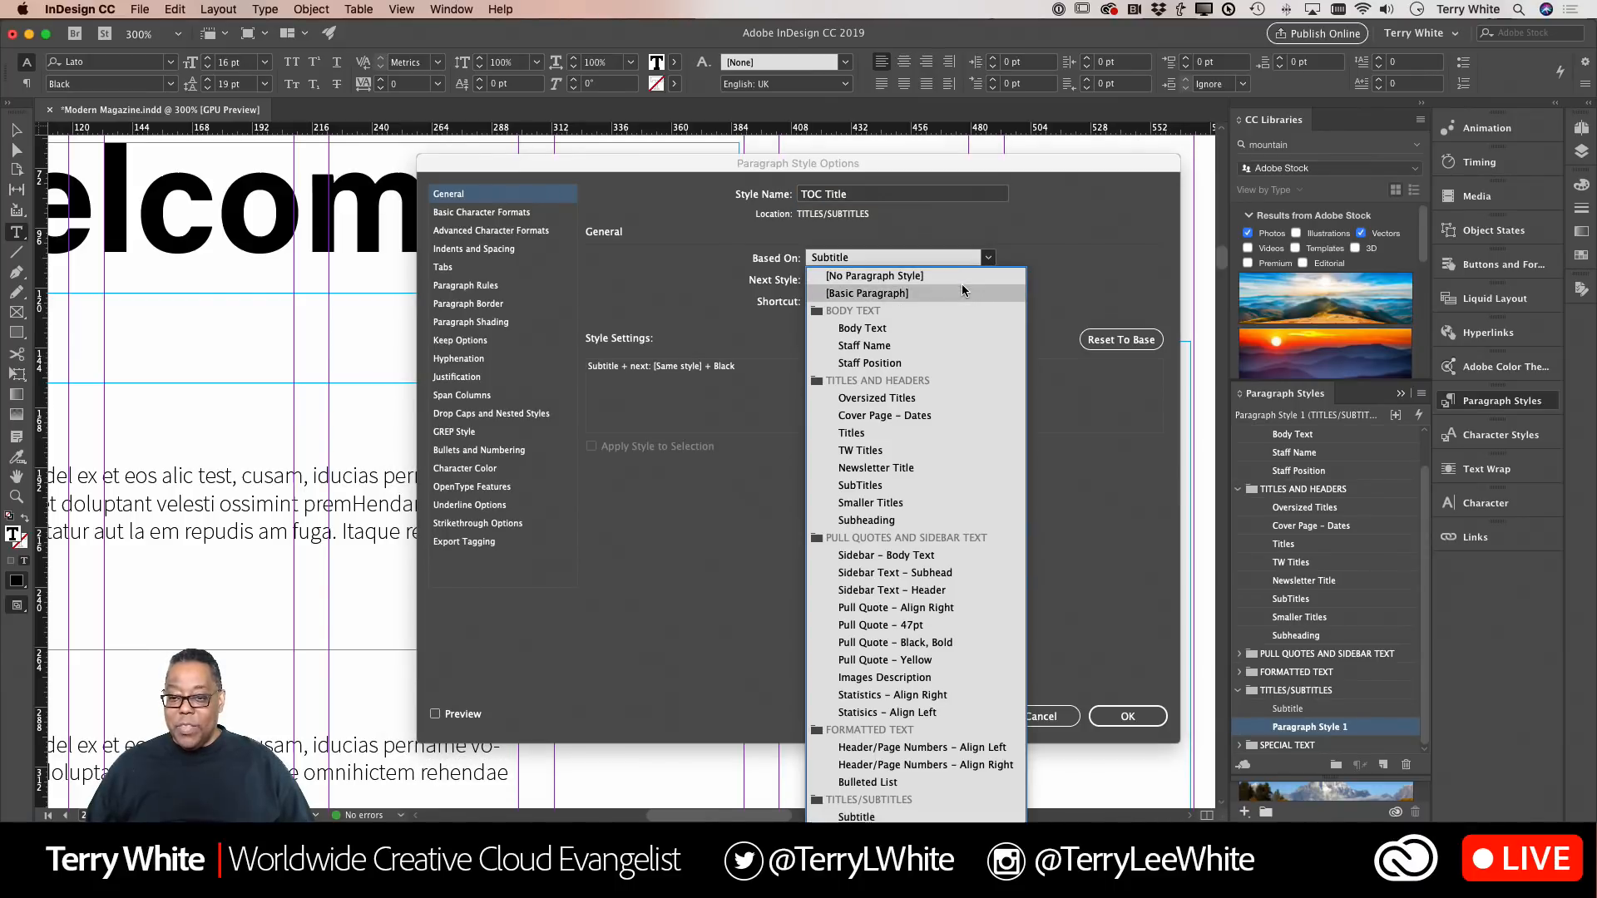
click(956, 277)
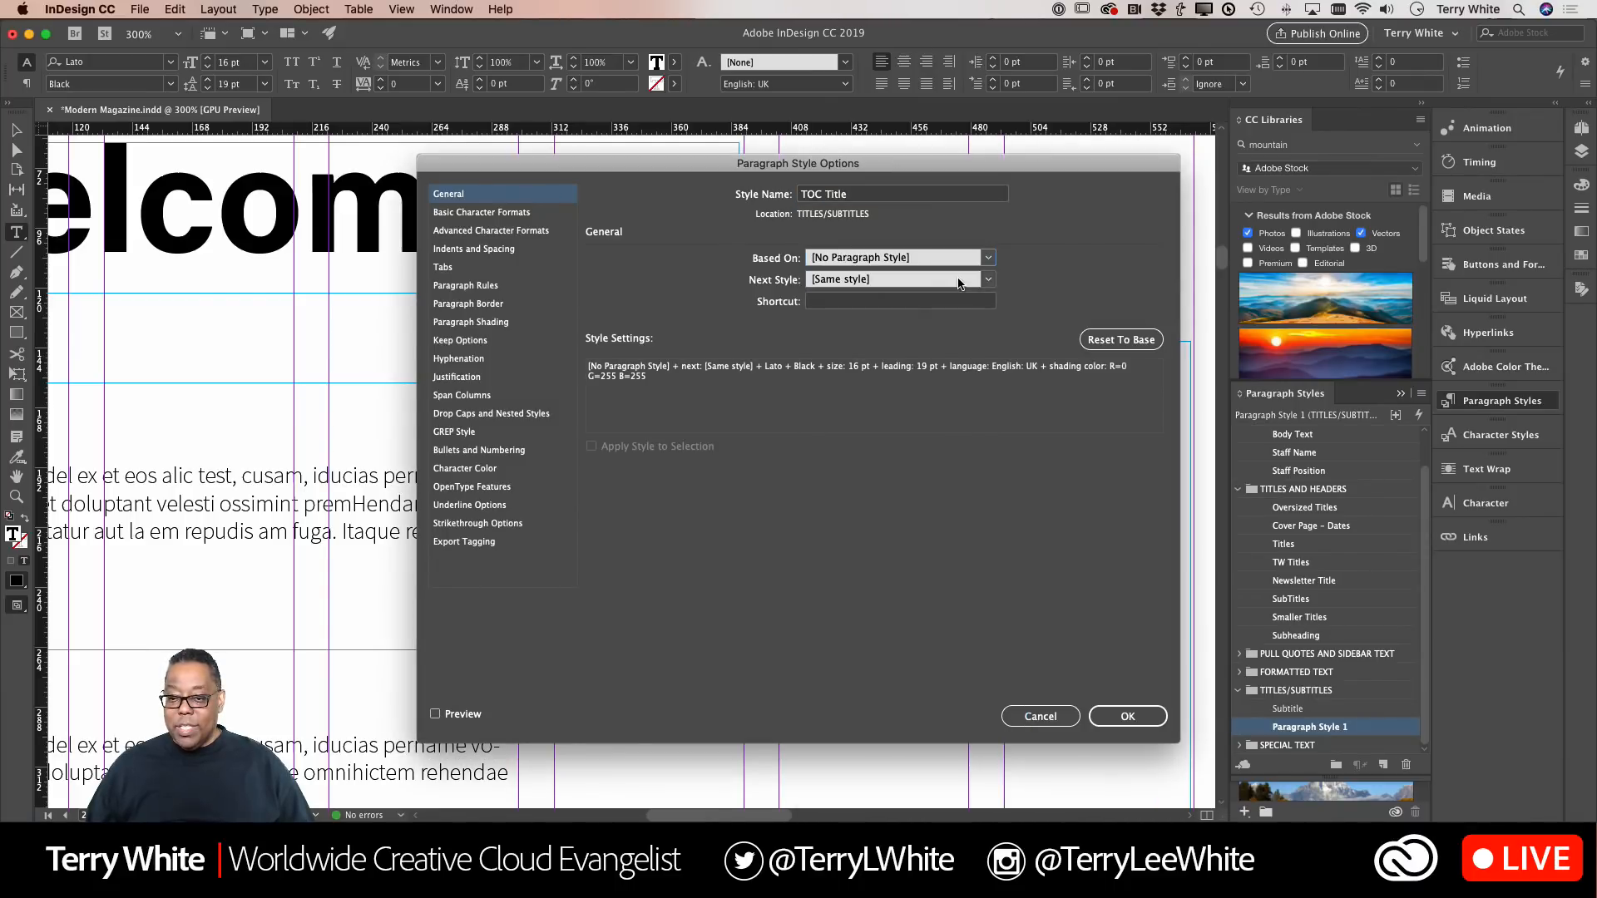
click(1116, 718)
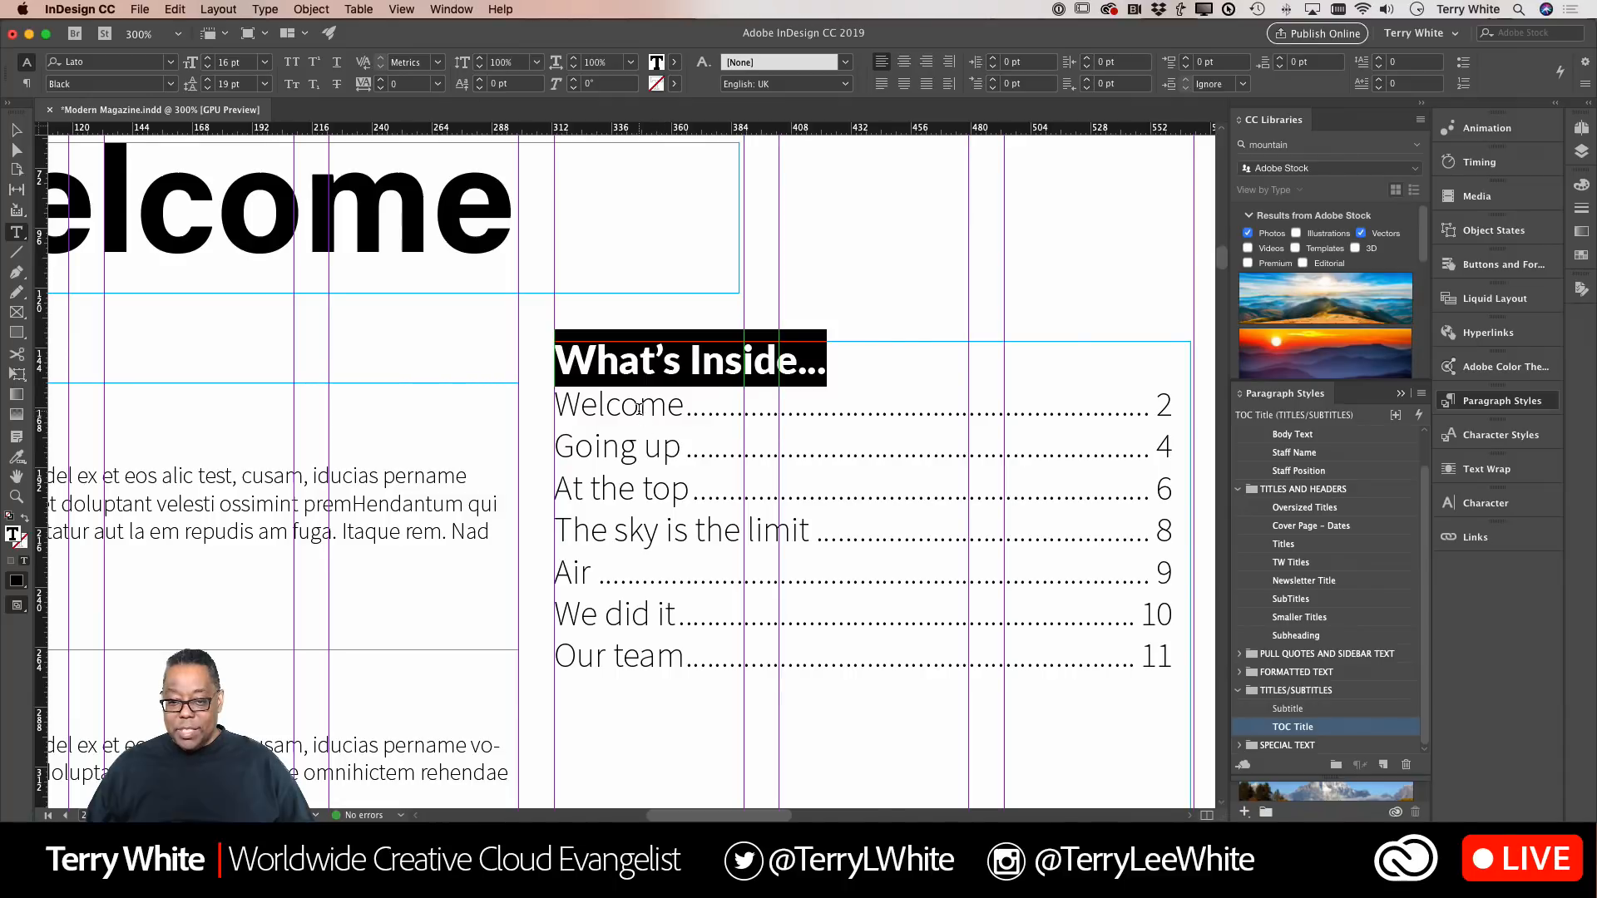
- Create a paragraph style named TOC Entry from the formatted table of contents entries, based on [No Paragraph Style]
drag(639, 408, 644, 449)
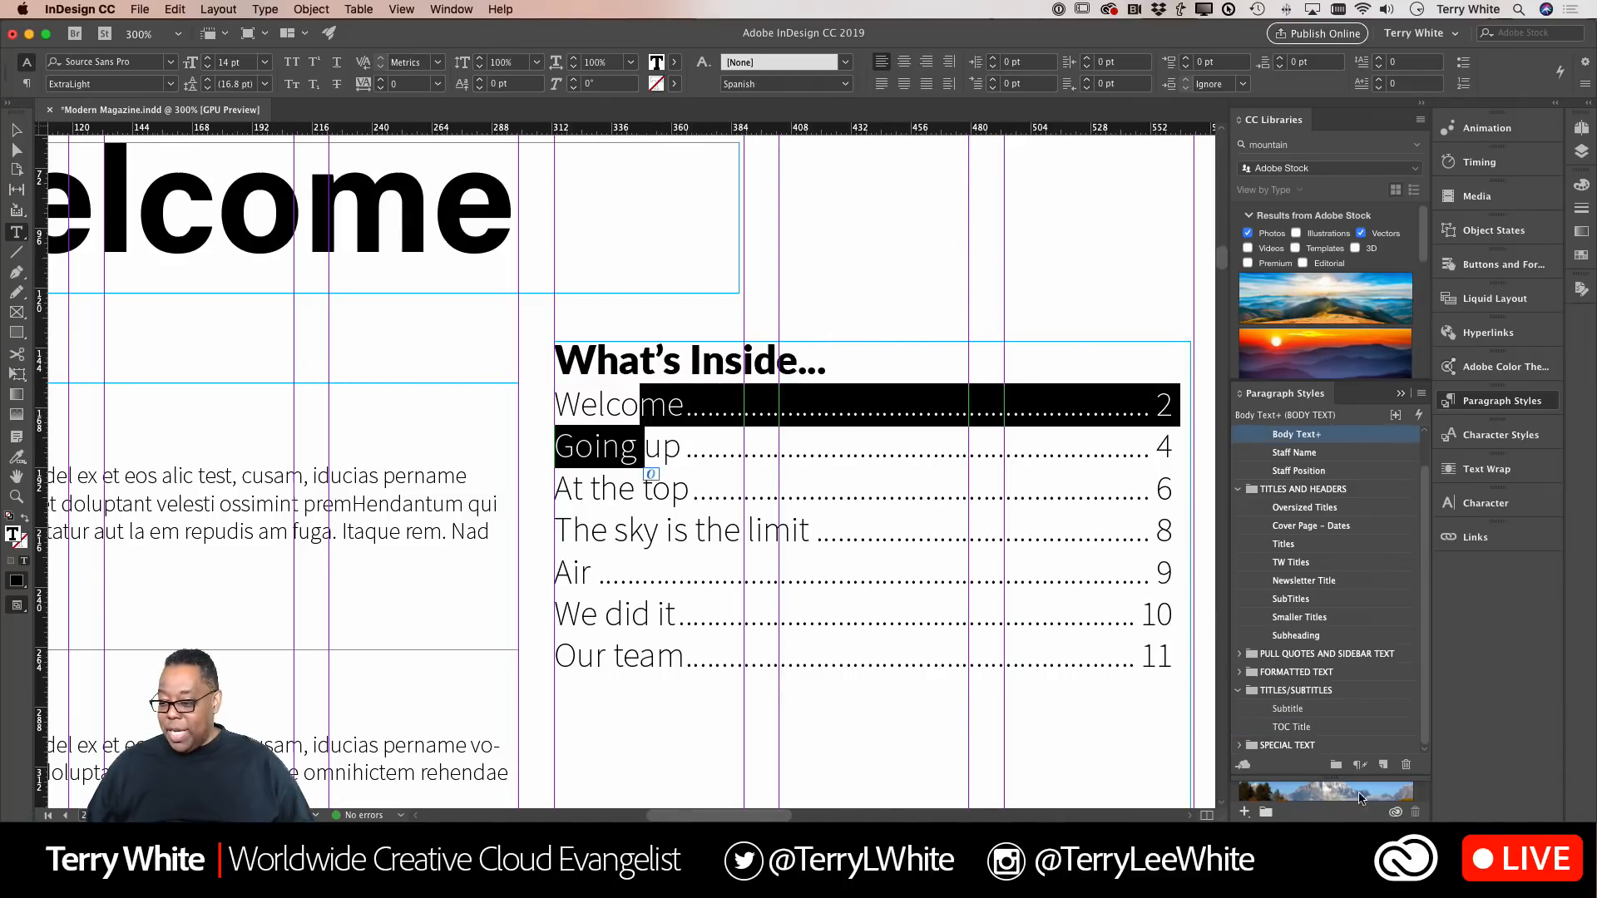
click(1383, 765)
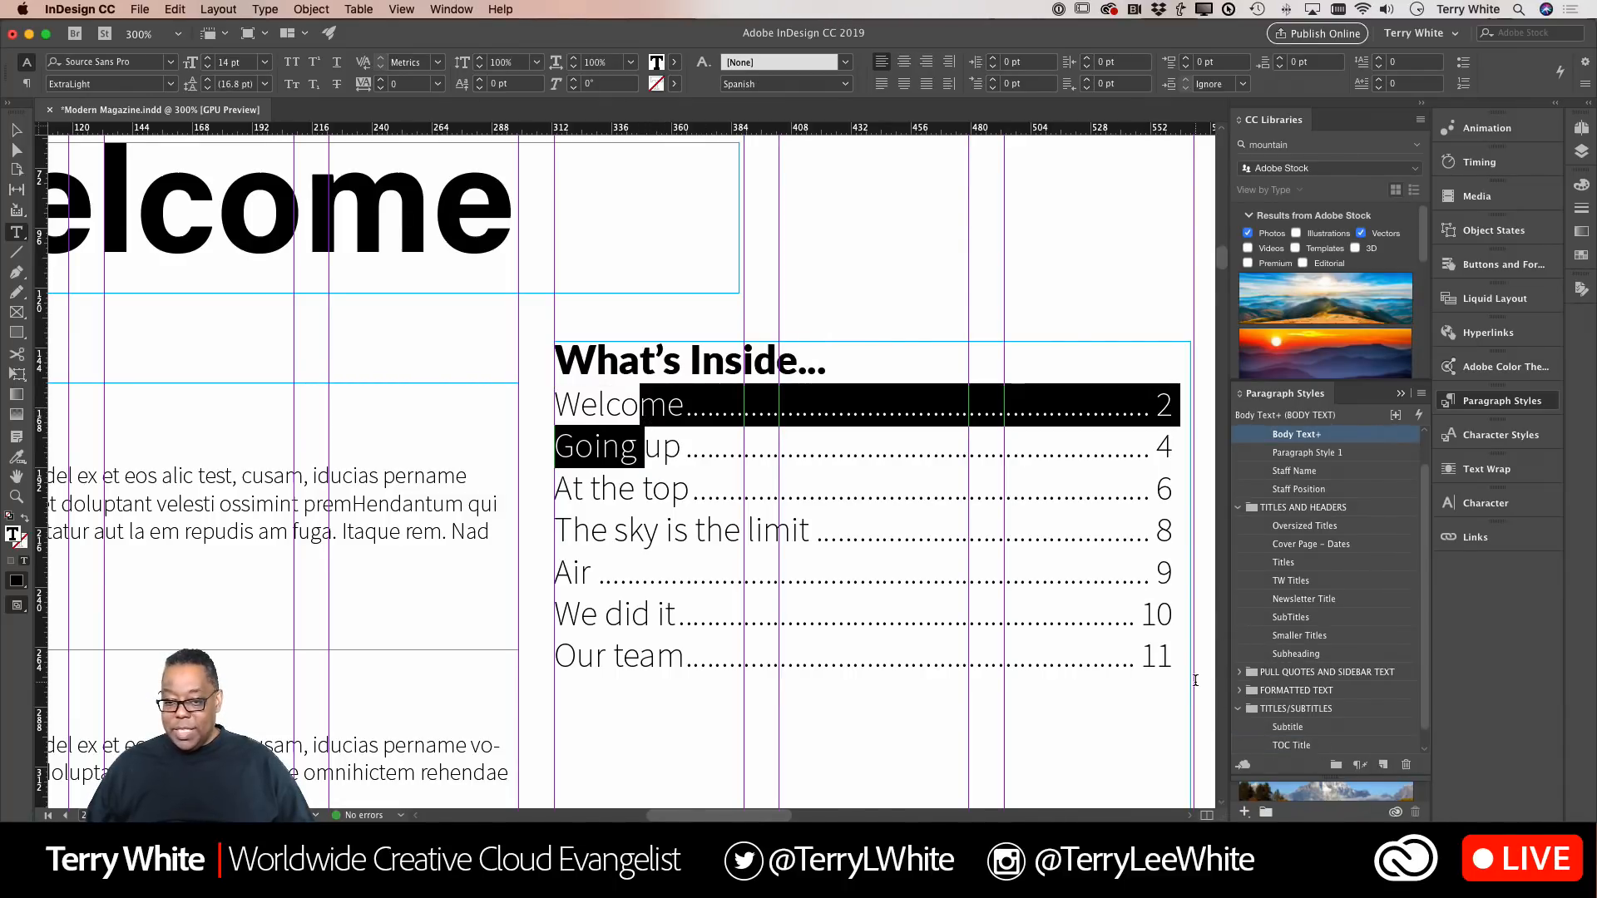
scroll(1347, 713, down, 1)
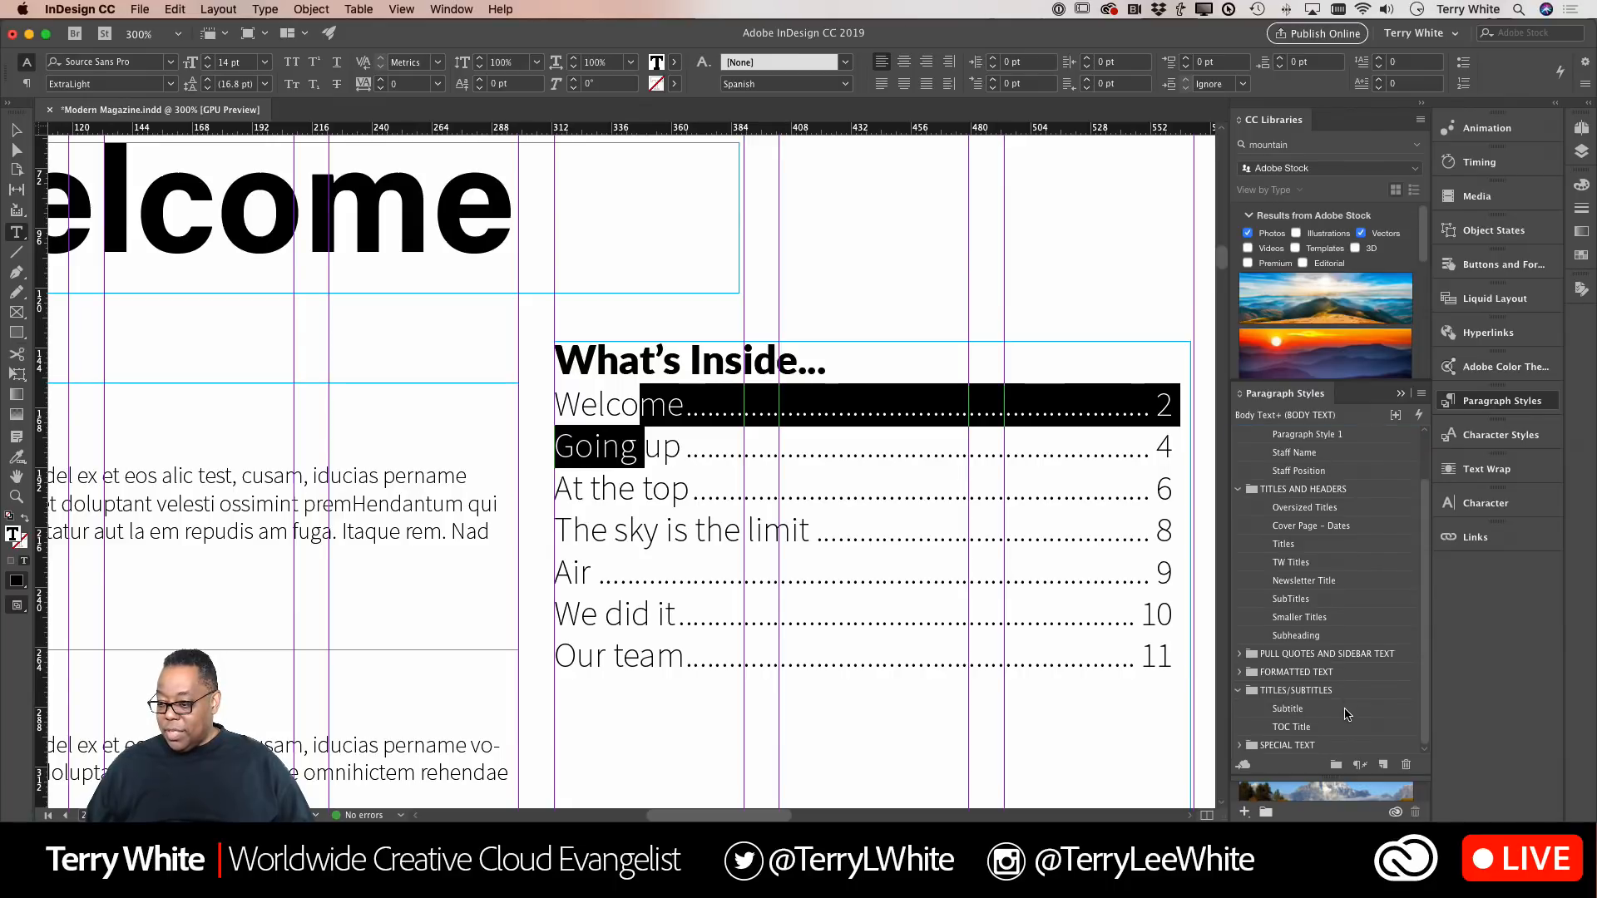
scroll(1312, 734, up, 3)
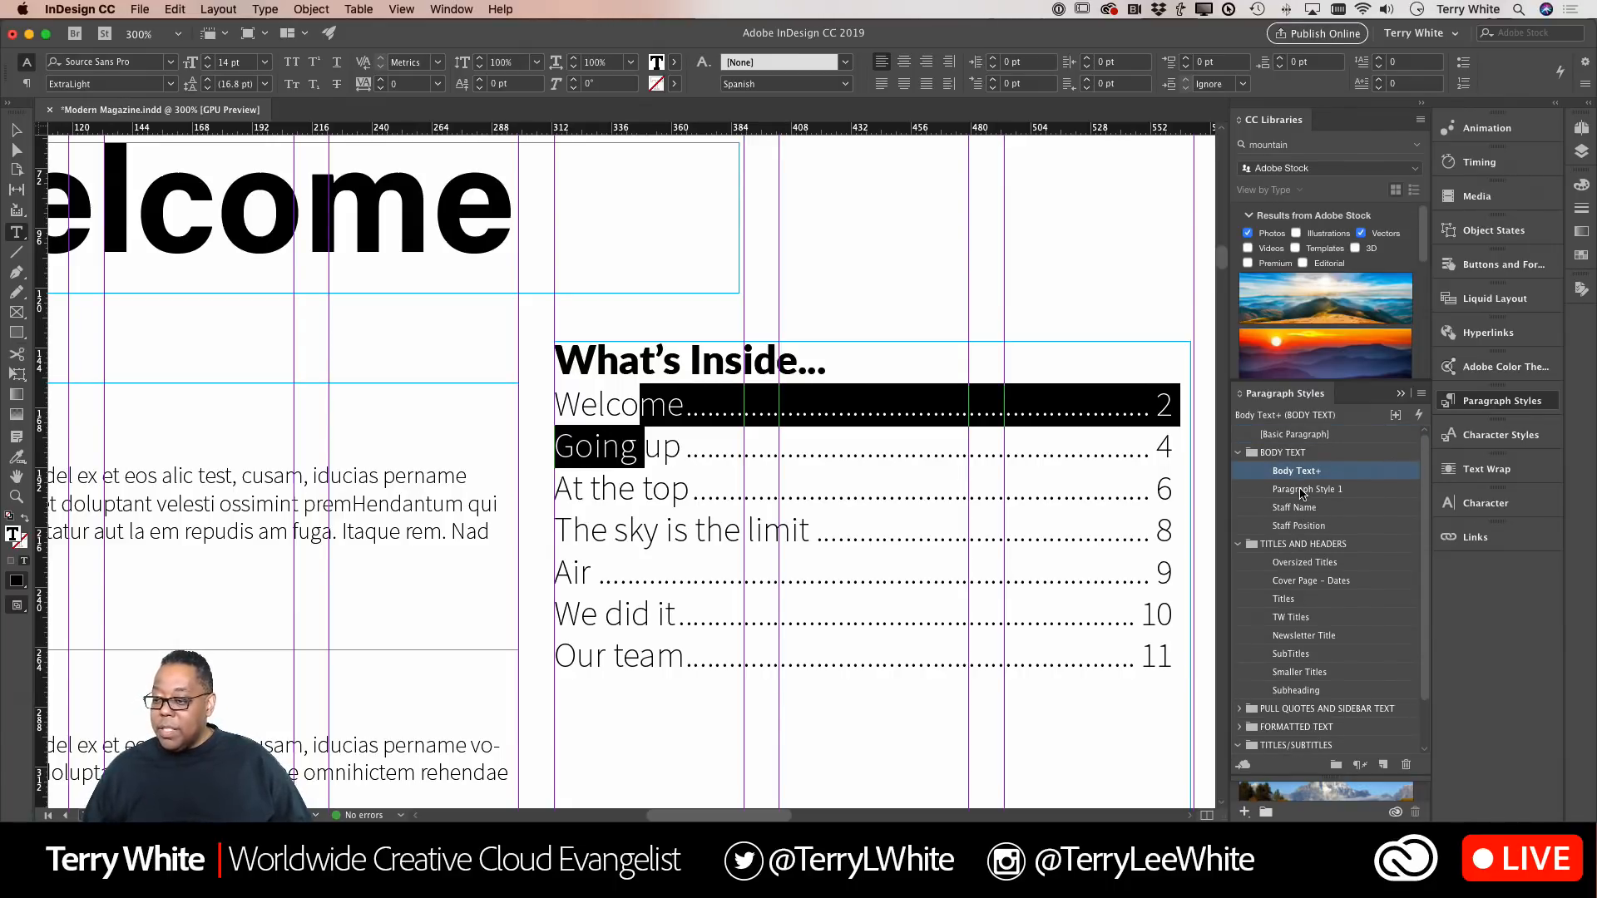
double_click(1302, 490)
text(TOC Entry)
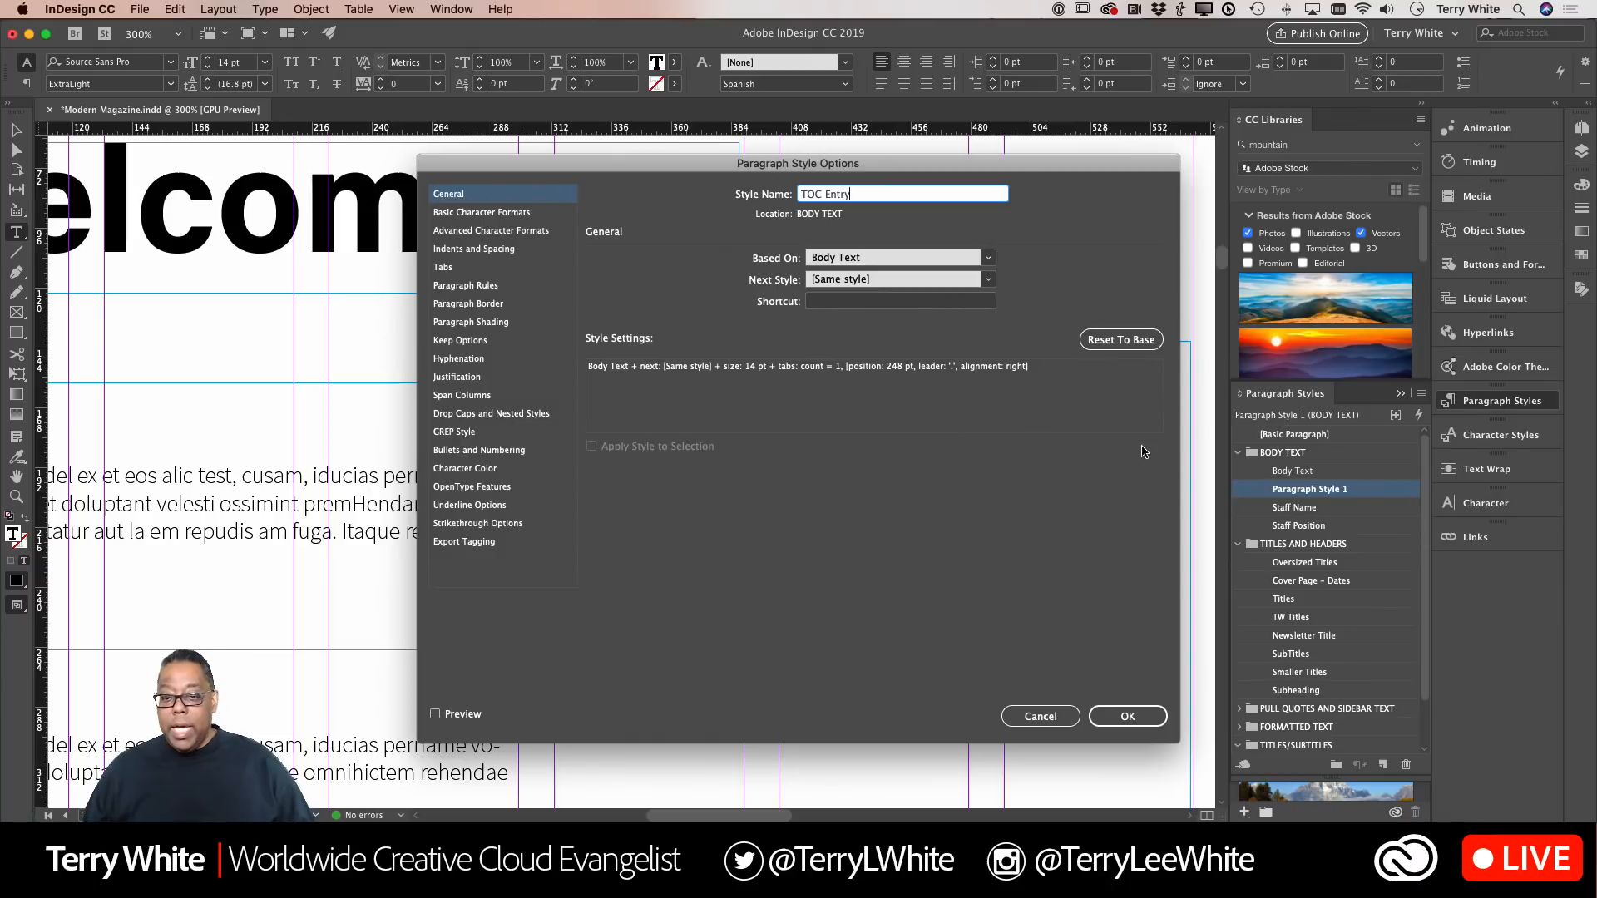
click(983, 258)
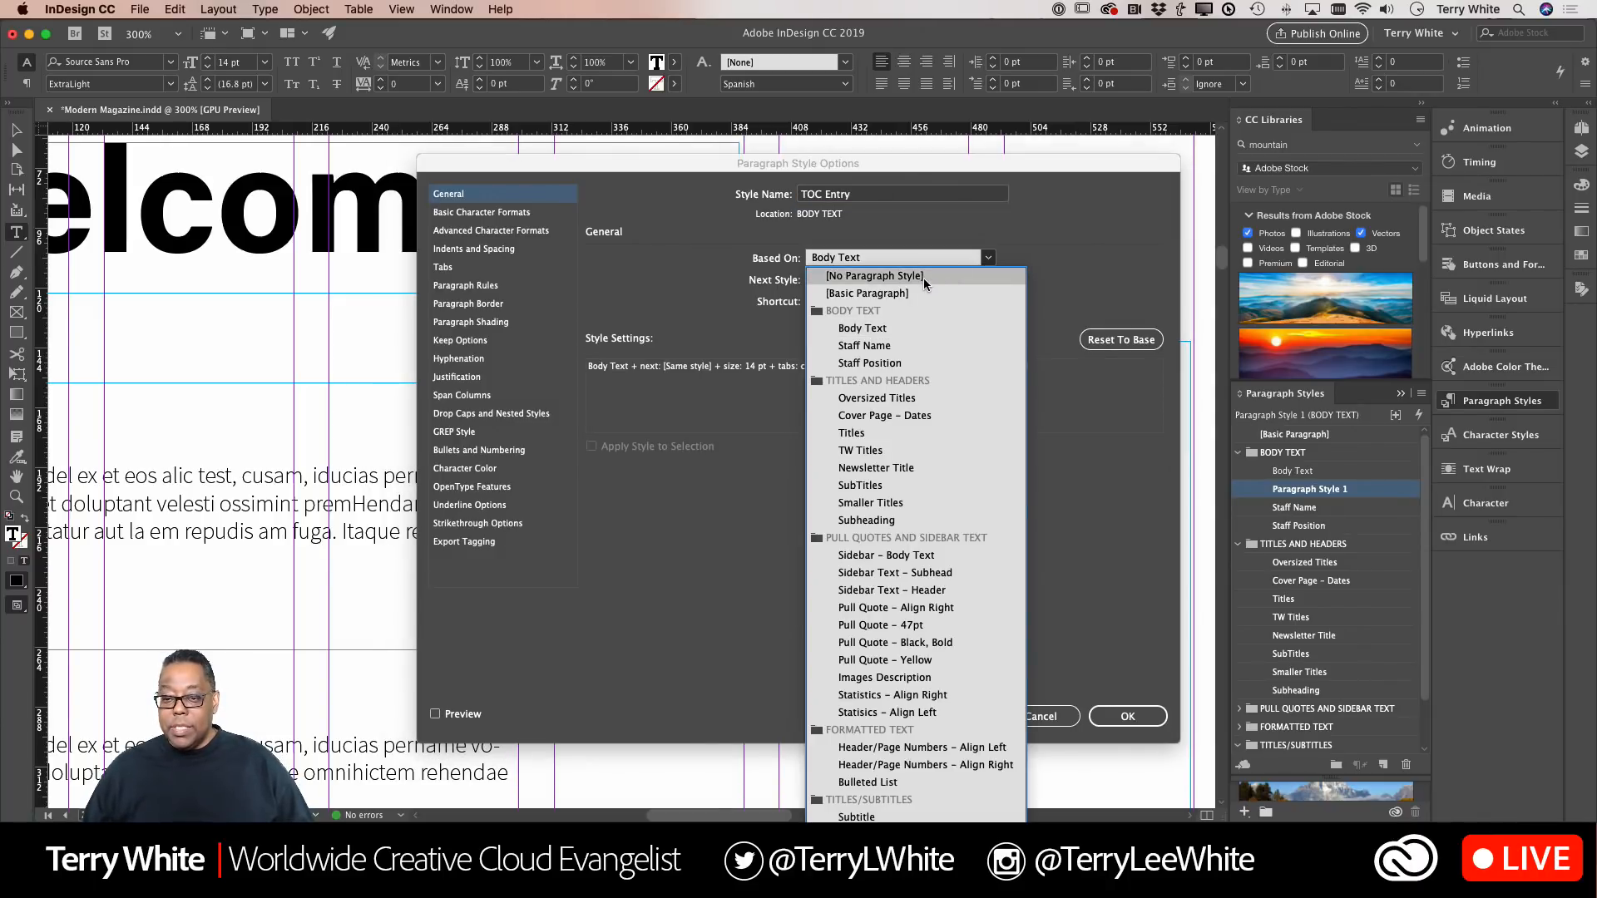
click(923, 277)
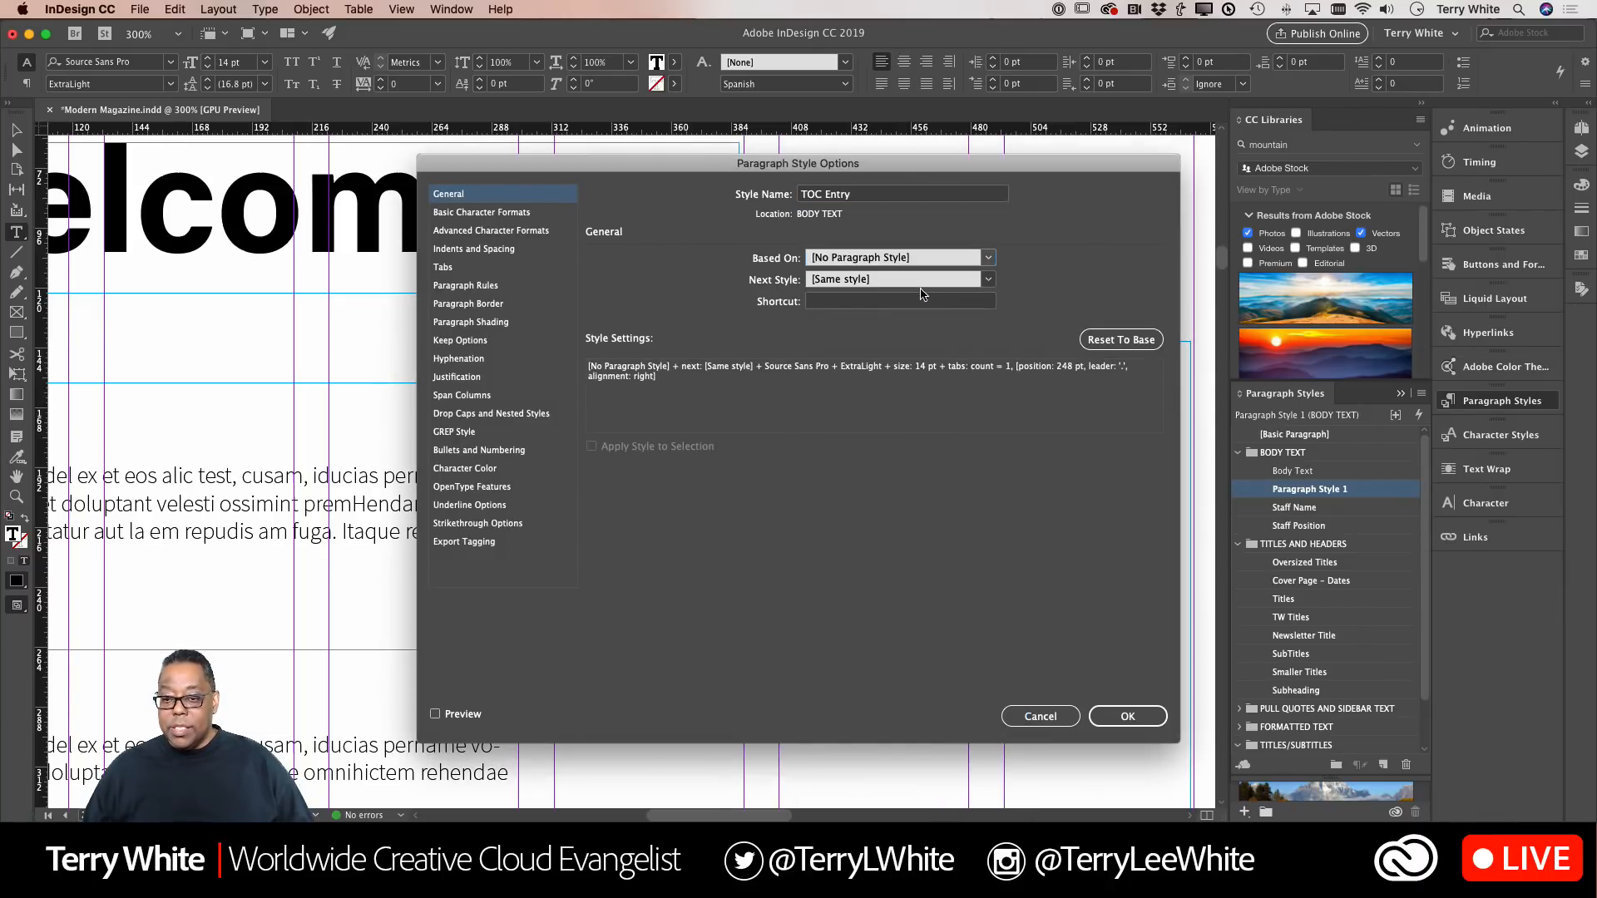
click(1127, 716)
- Regenerate the existing table of contents with TOC Title as the title style and TOC Entry as the entry style for TW Titles
click(836, 565)
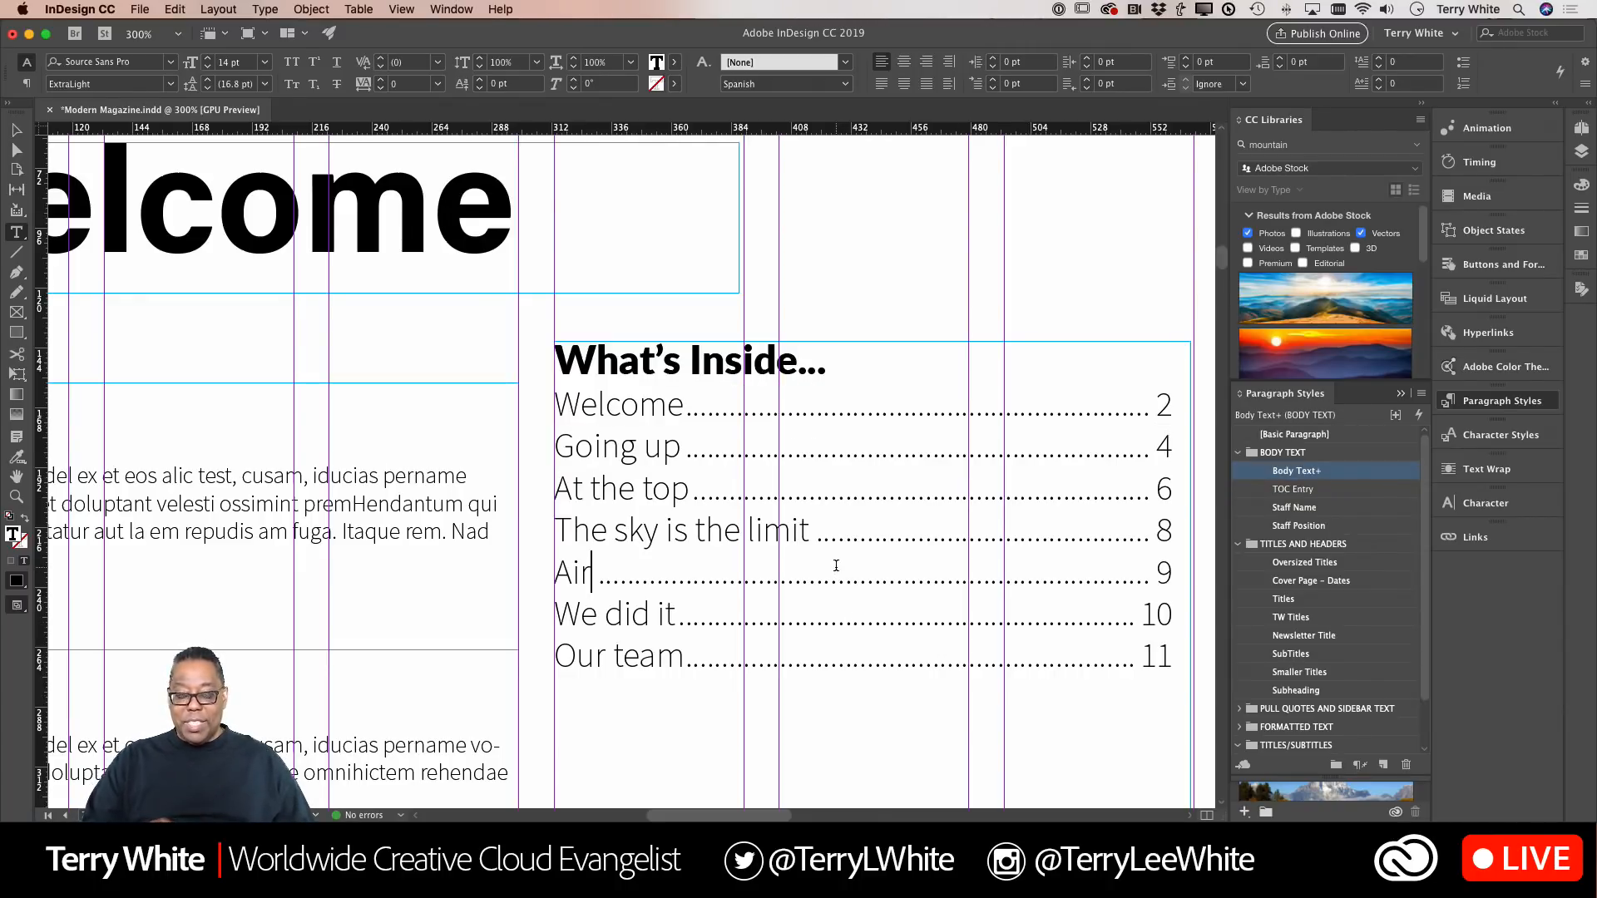
click(232, 10)
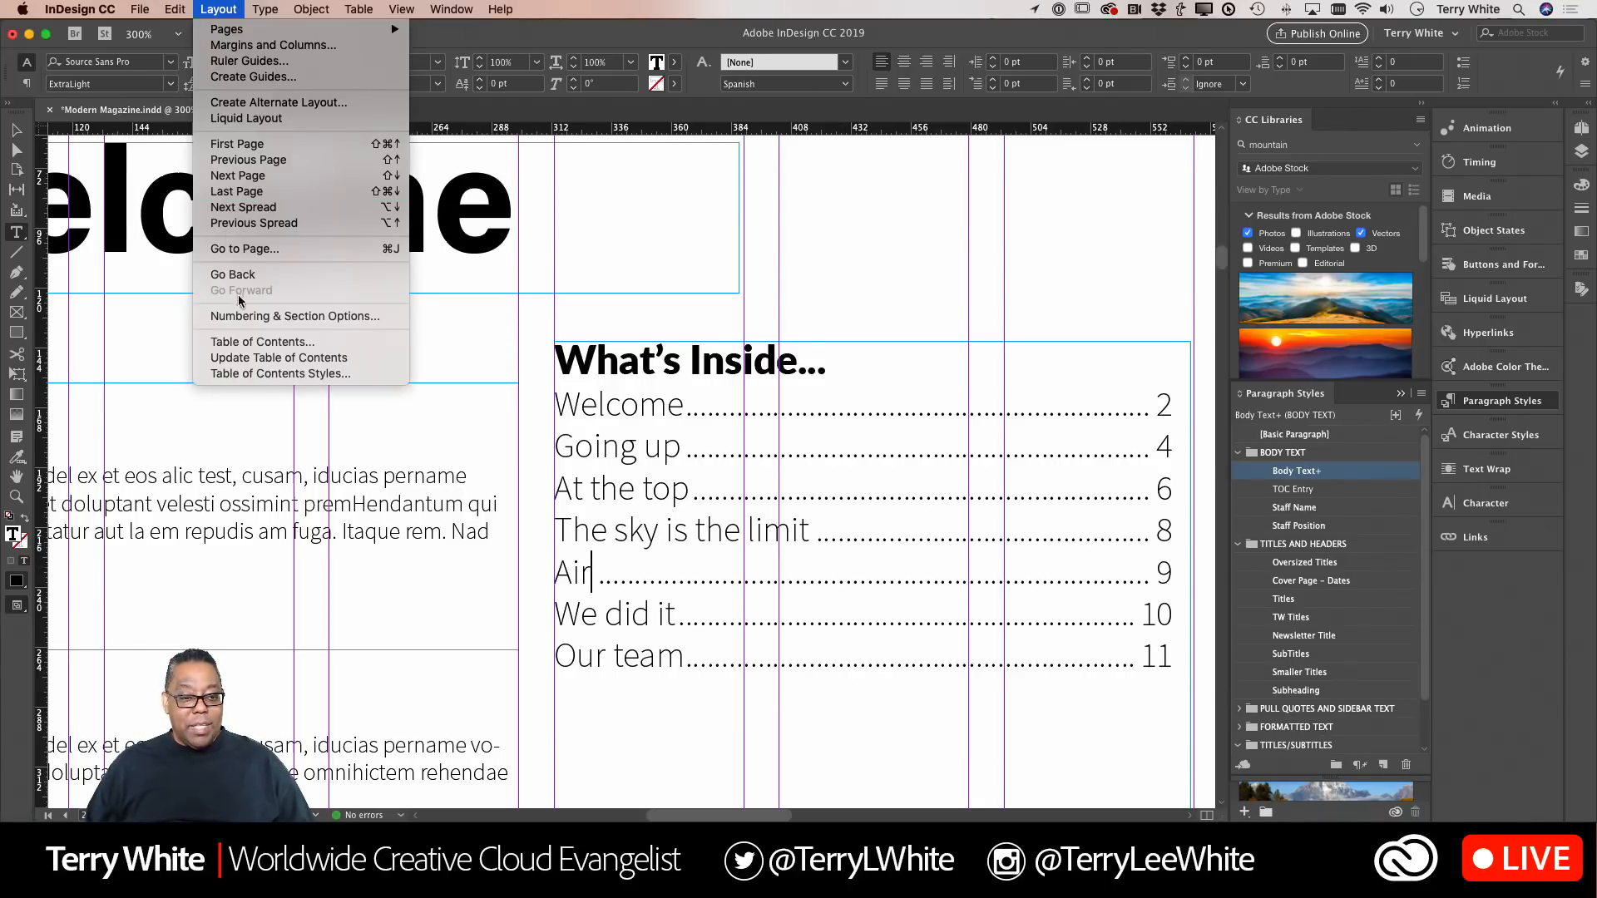
click(249, 342)
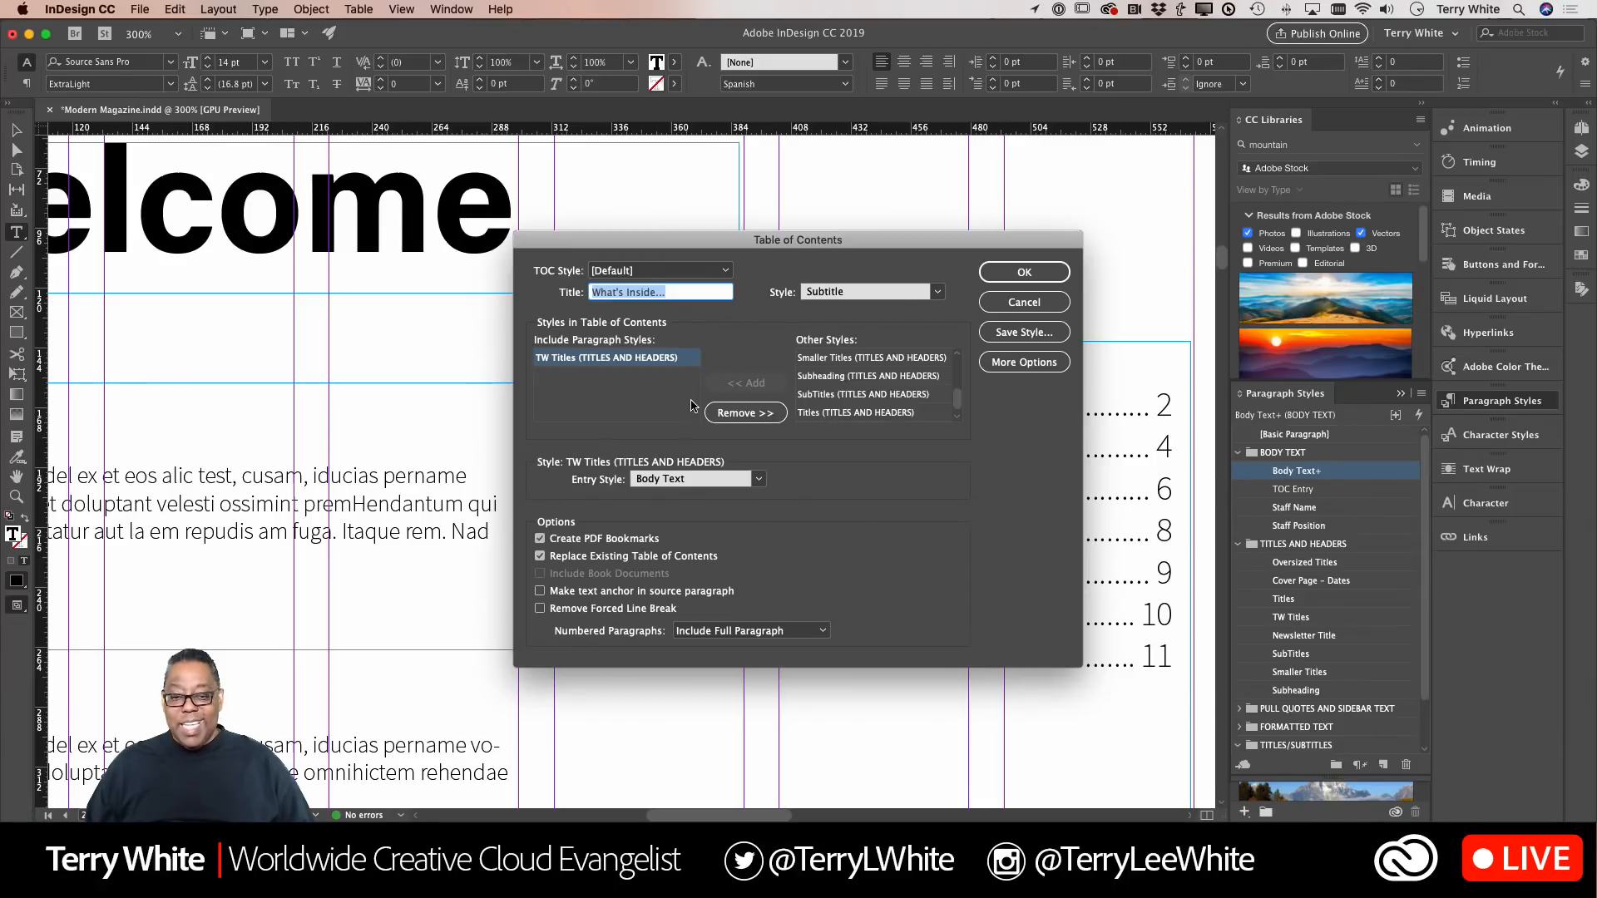
click(938, 293)
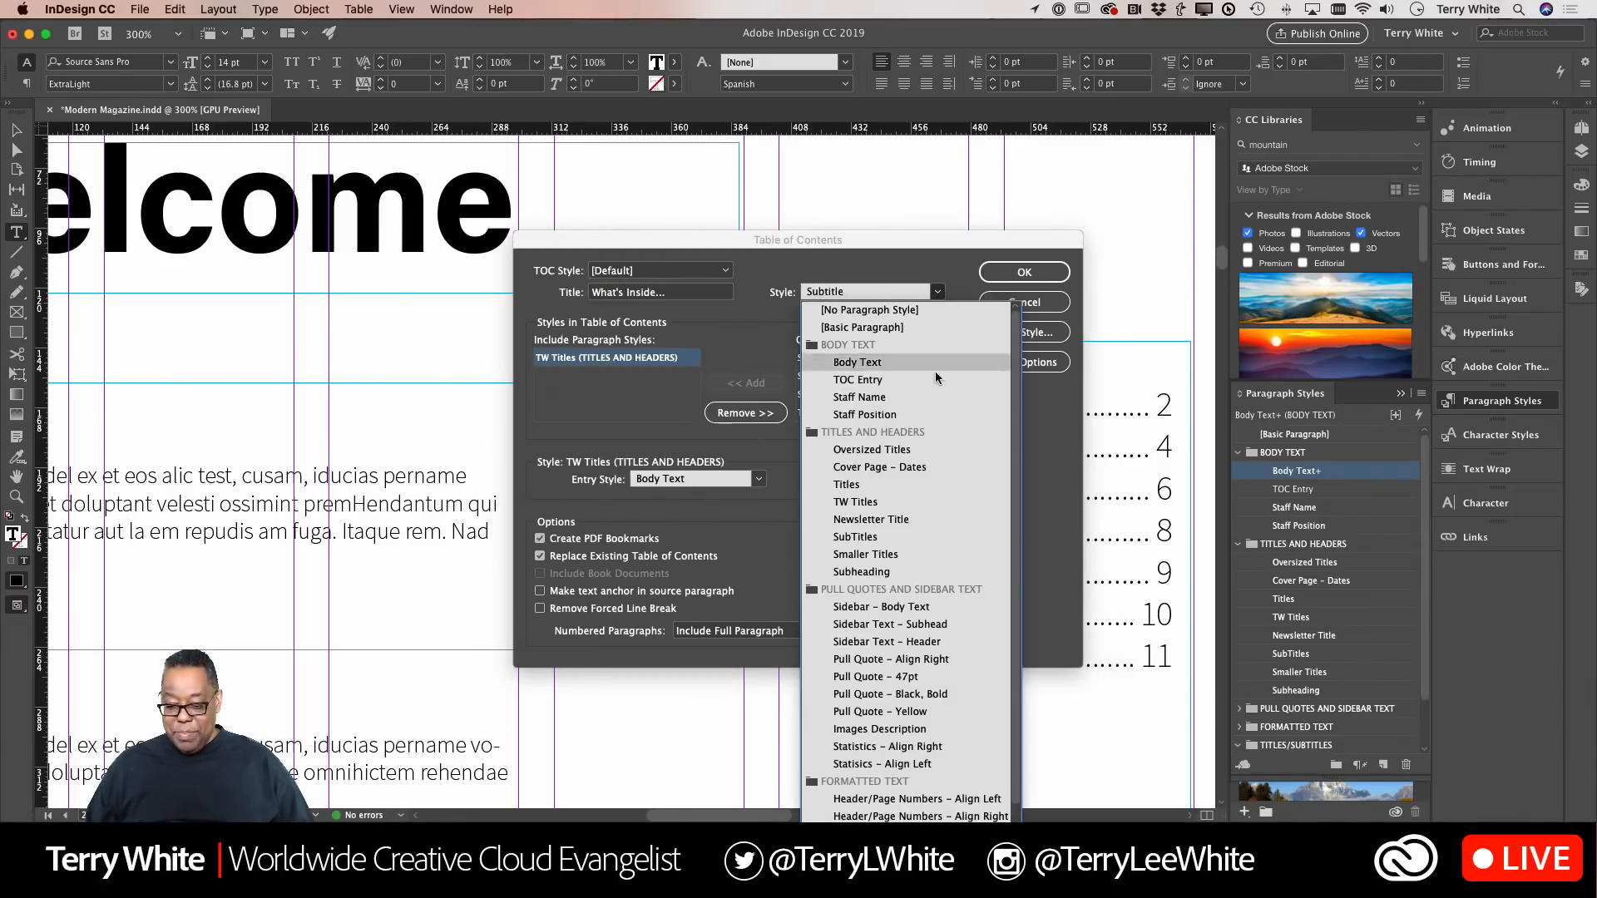
click(855, 868)
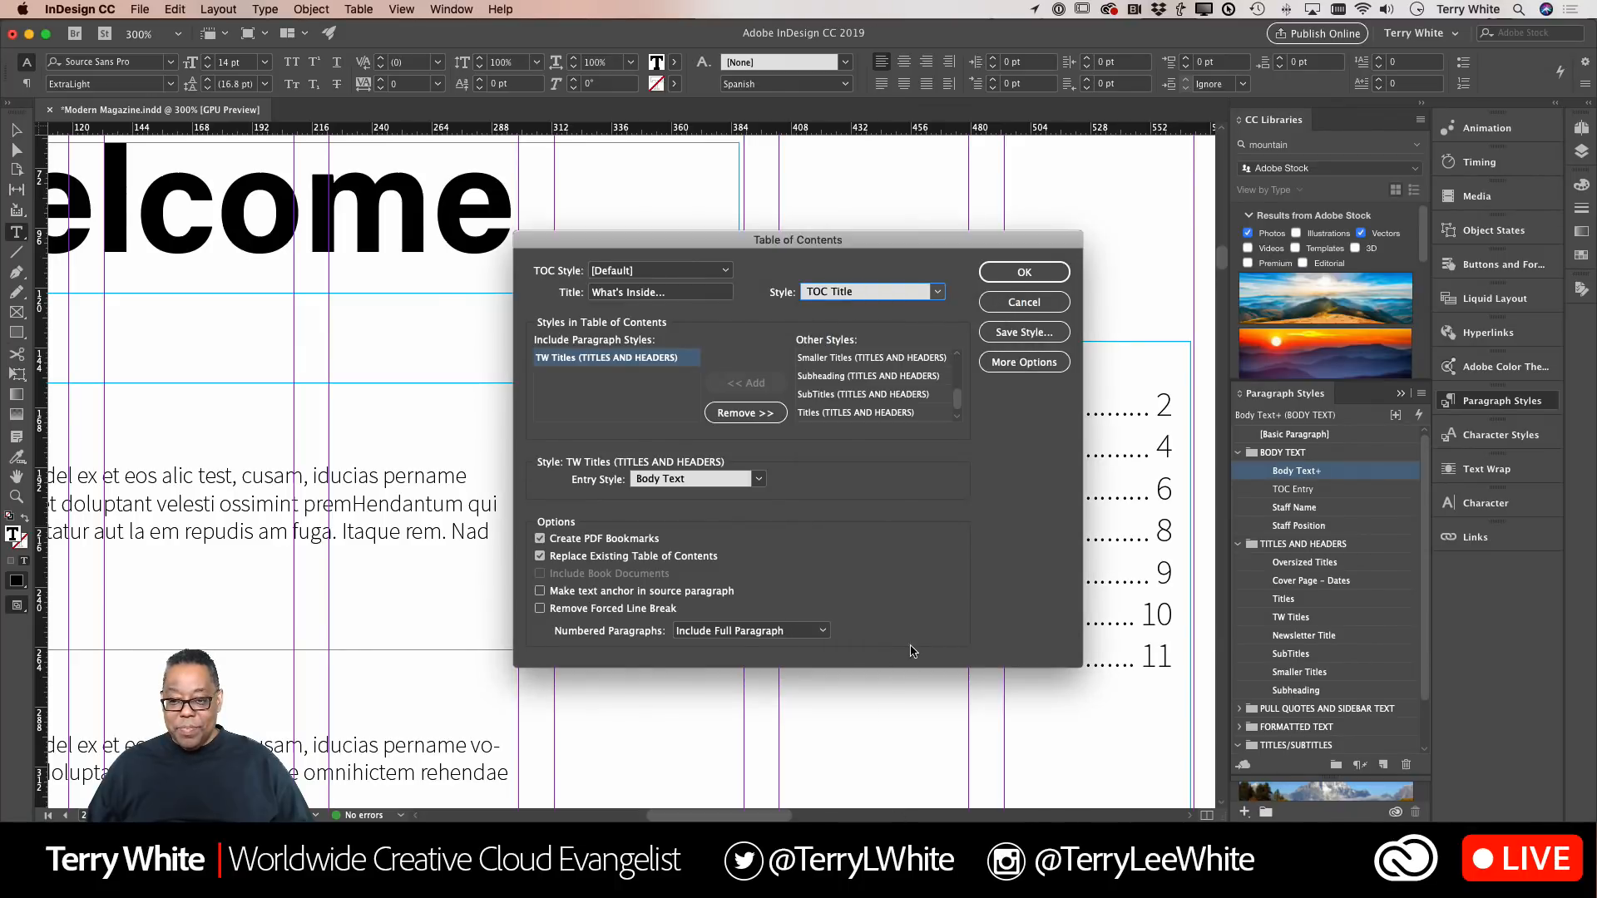
click(758, 481)
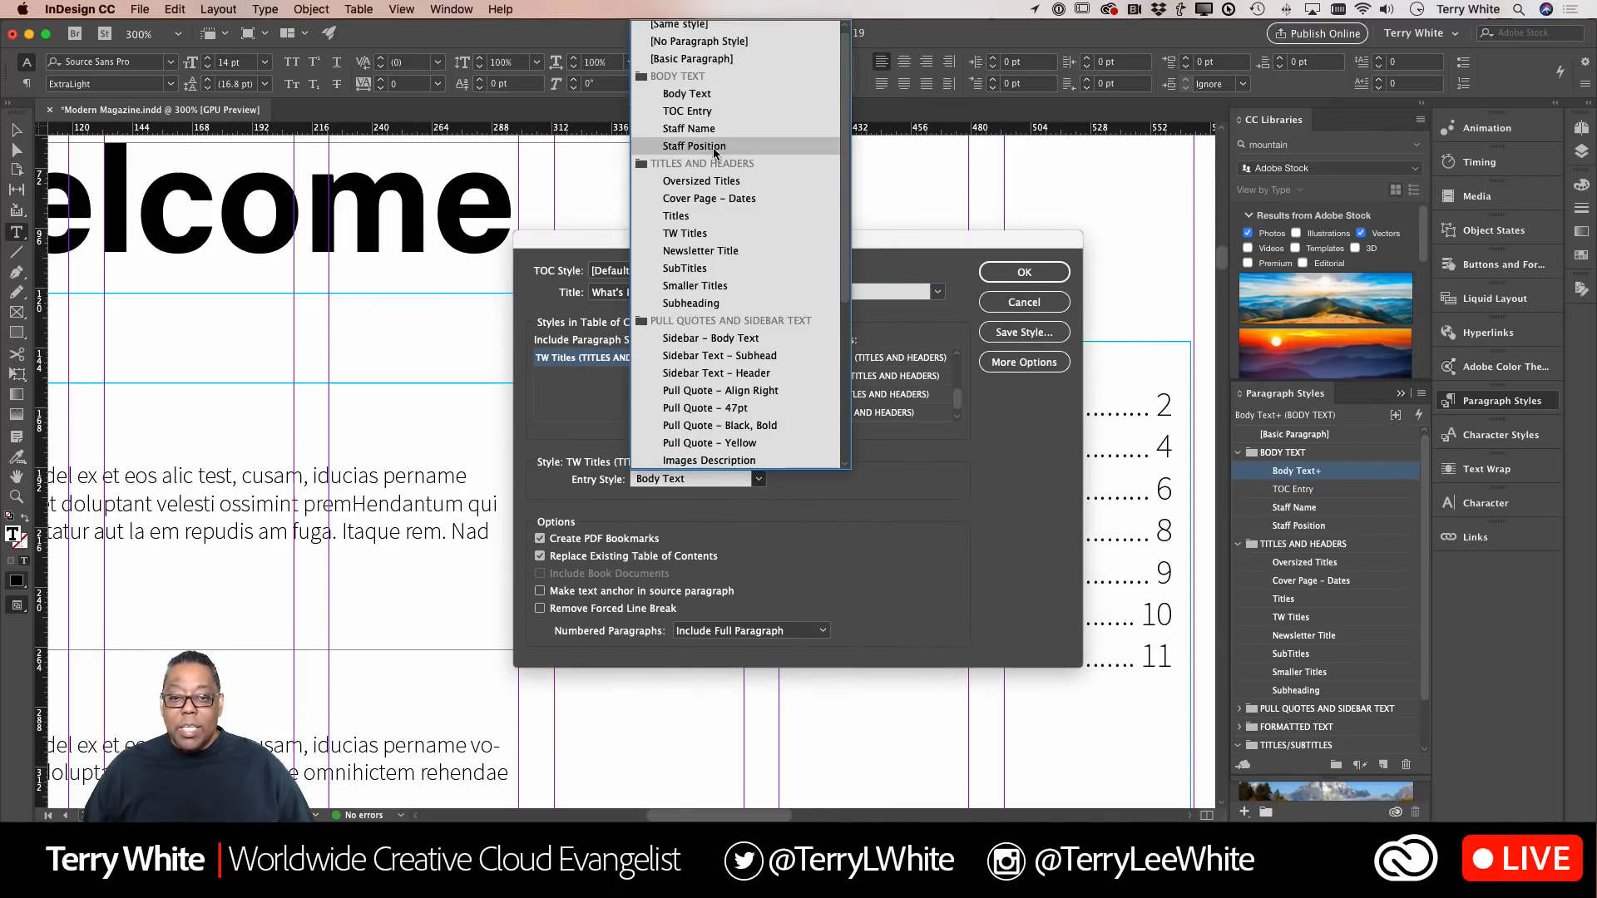
click(707, 112)
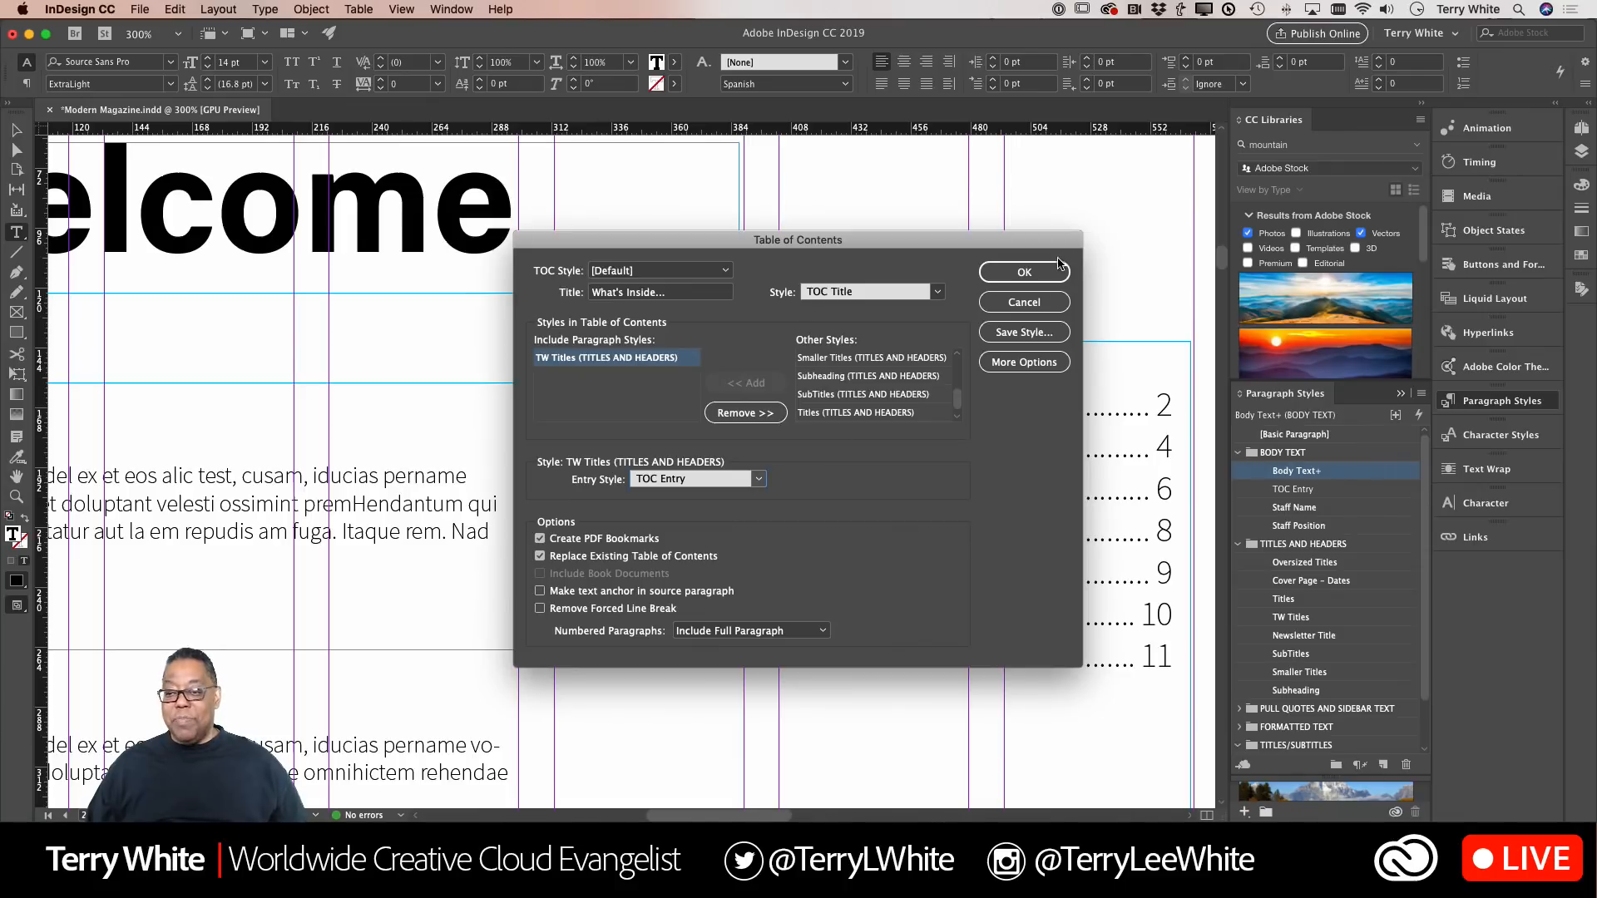
click(1031, 271)
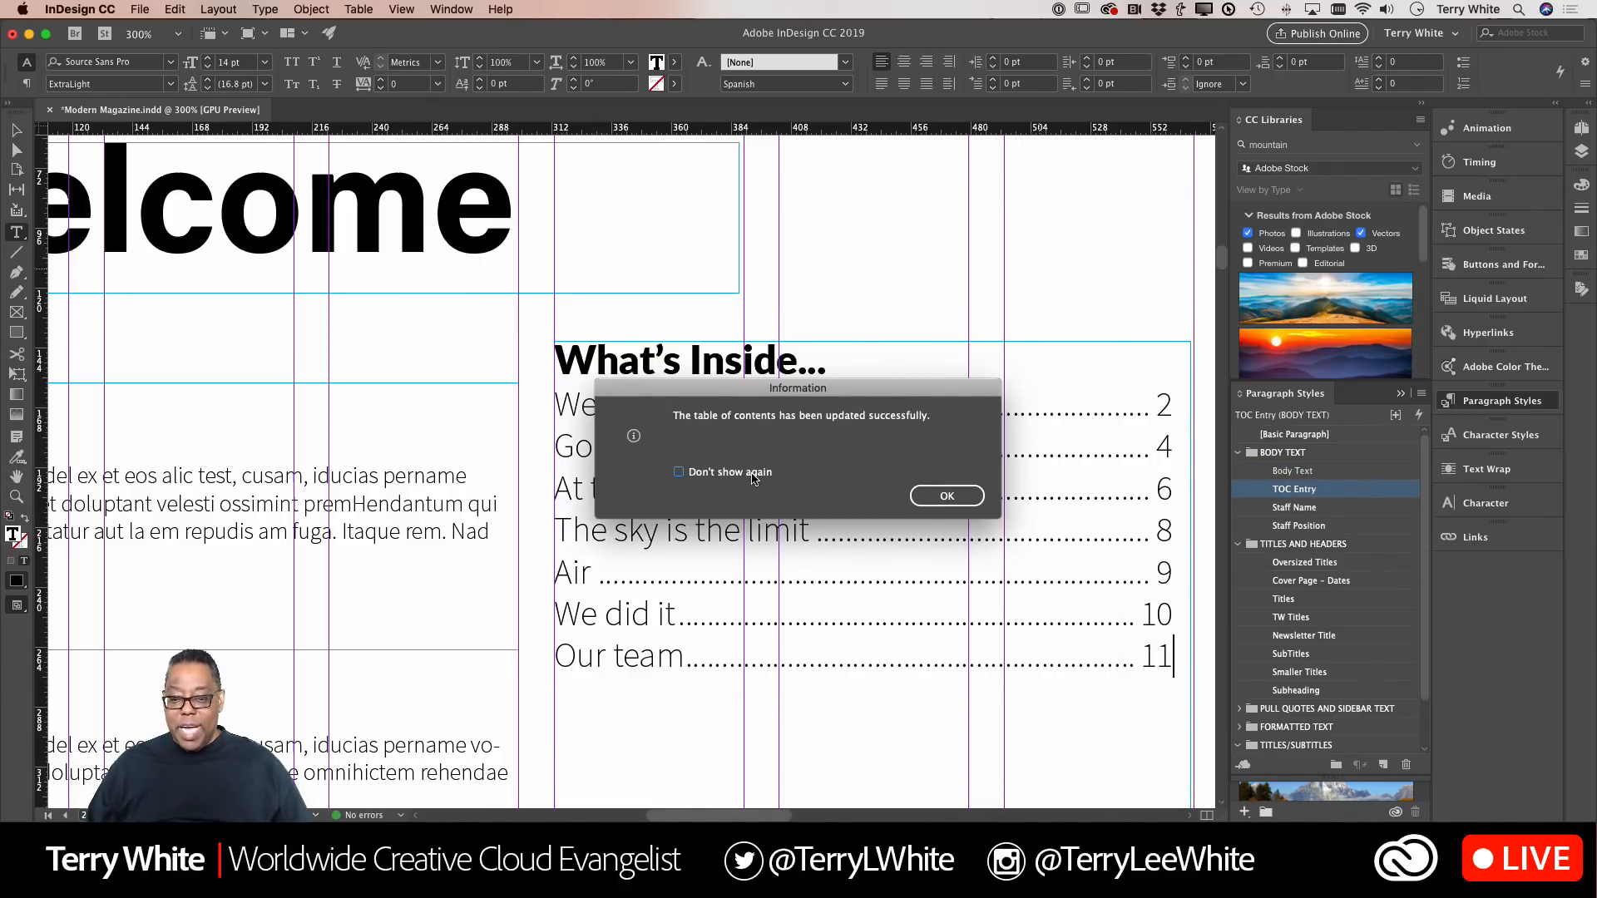
click(937, 498)
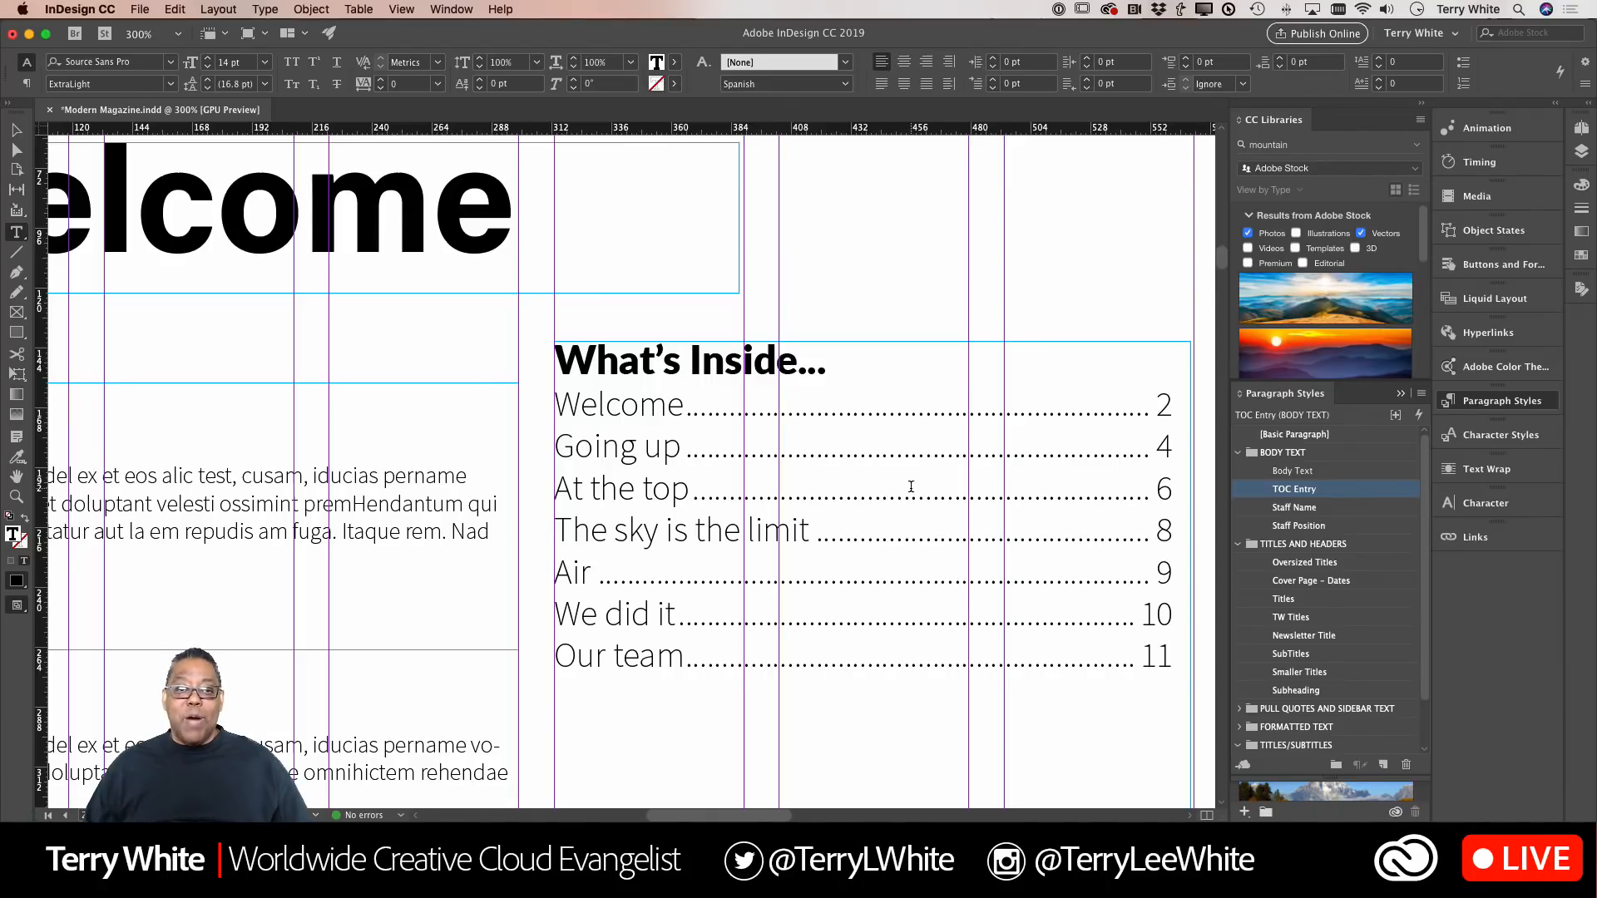
- Replace the "Going up" title on page 4 with "The top"
key(super+0)
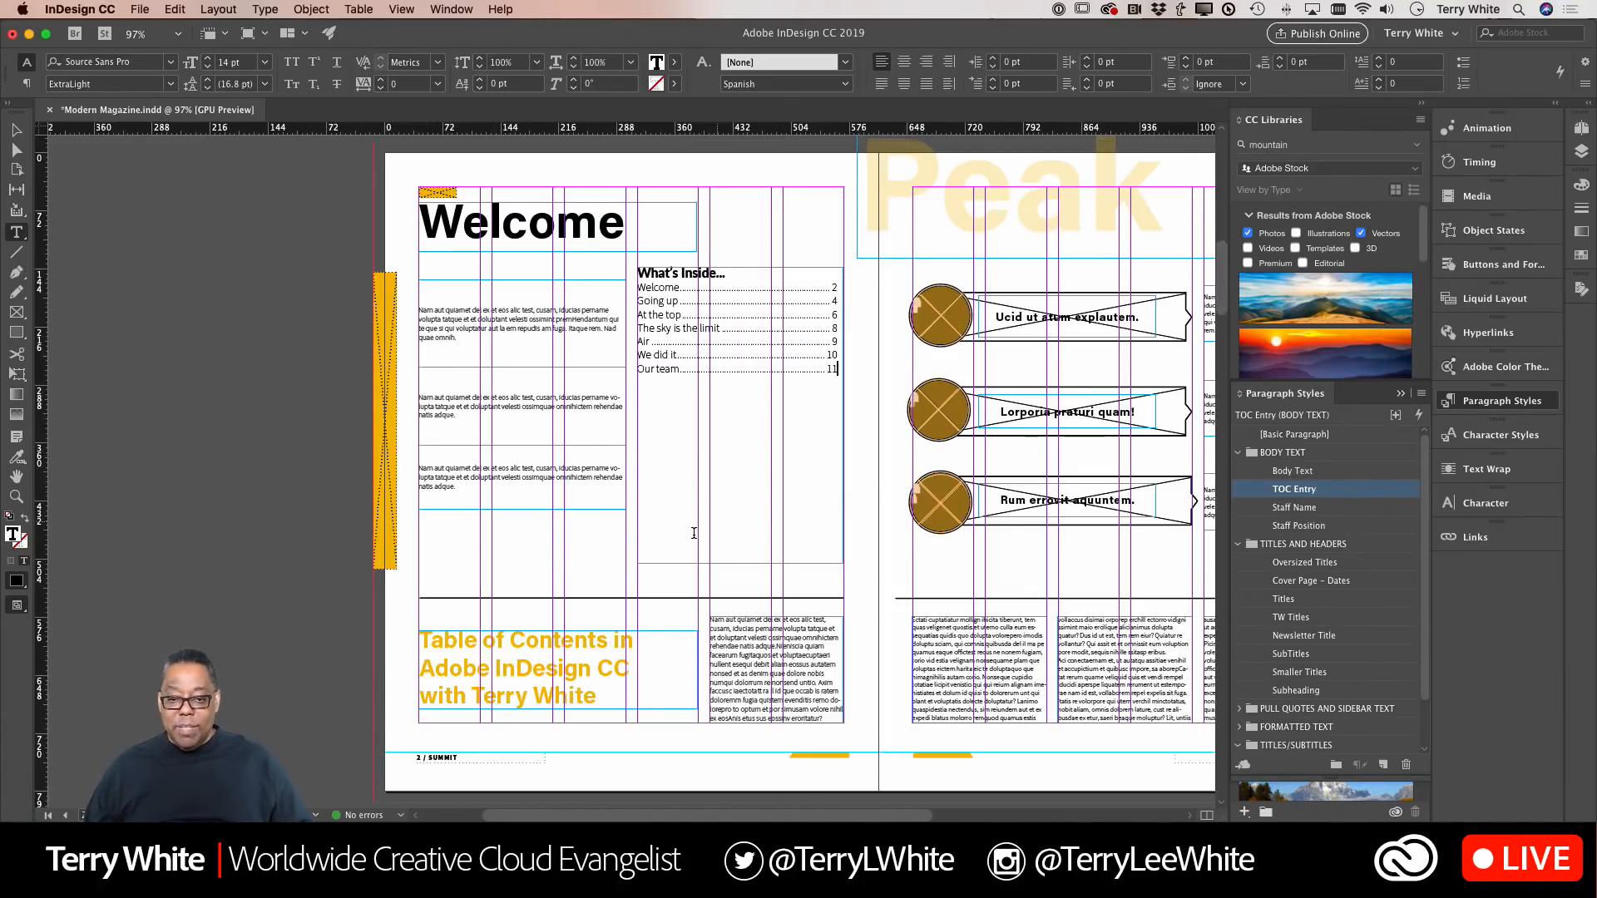
scroll(693, 533, down, 10)
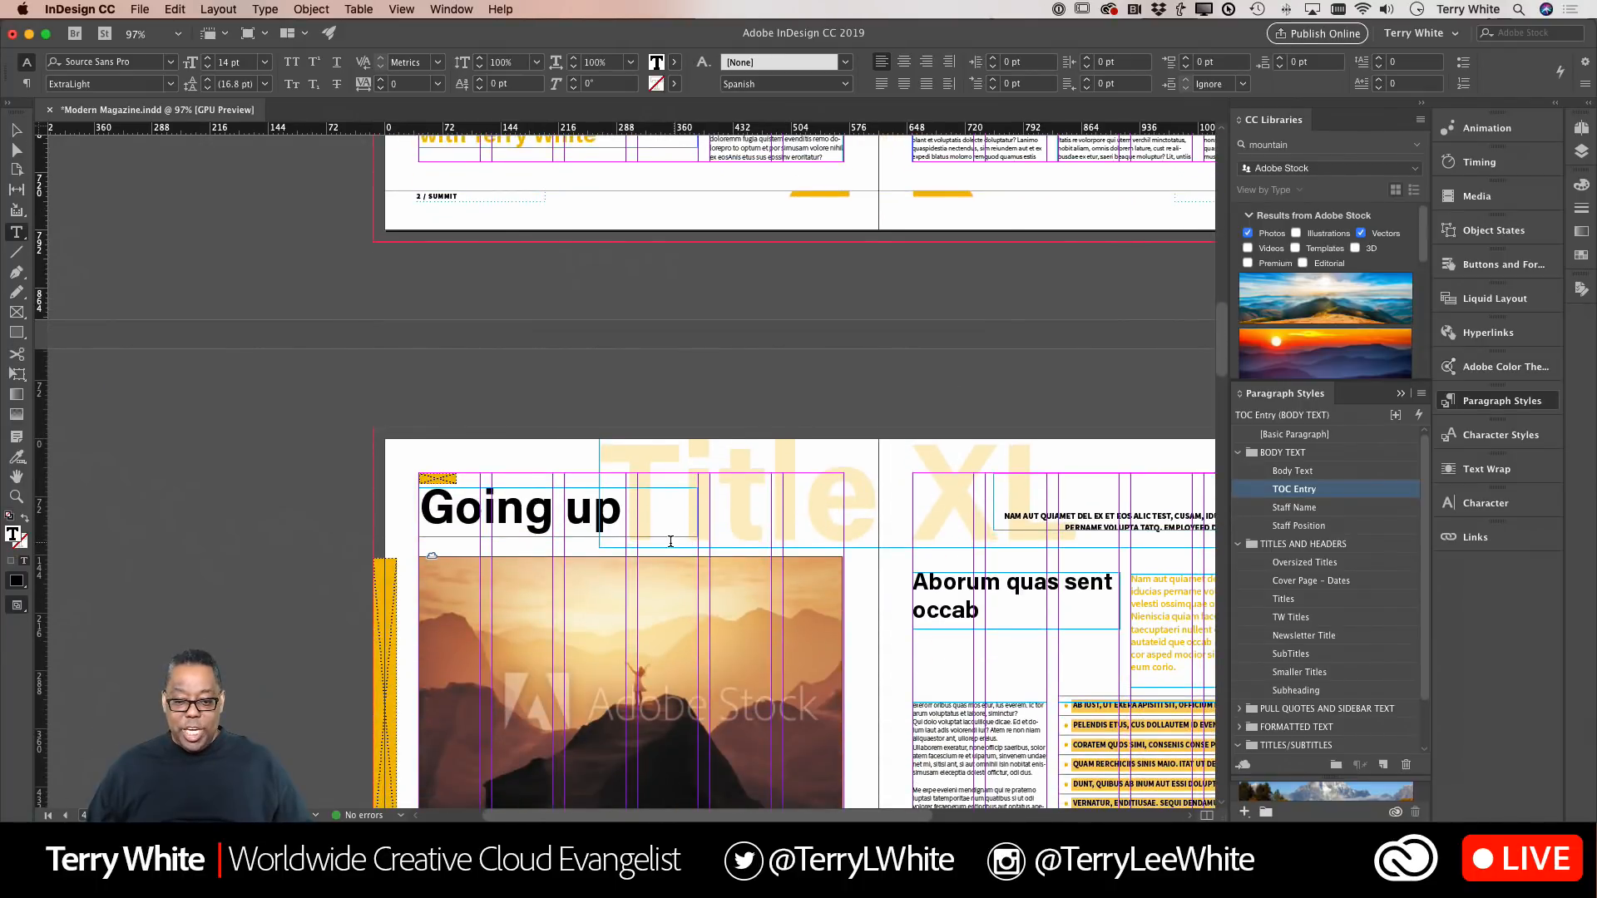
click(545, 508)
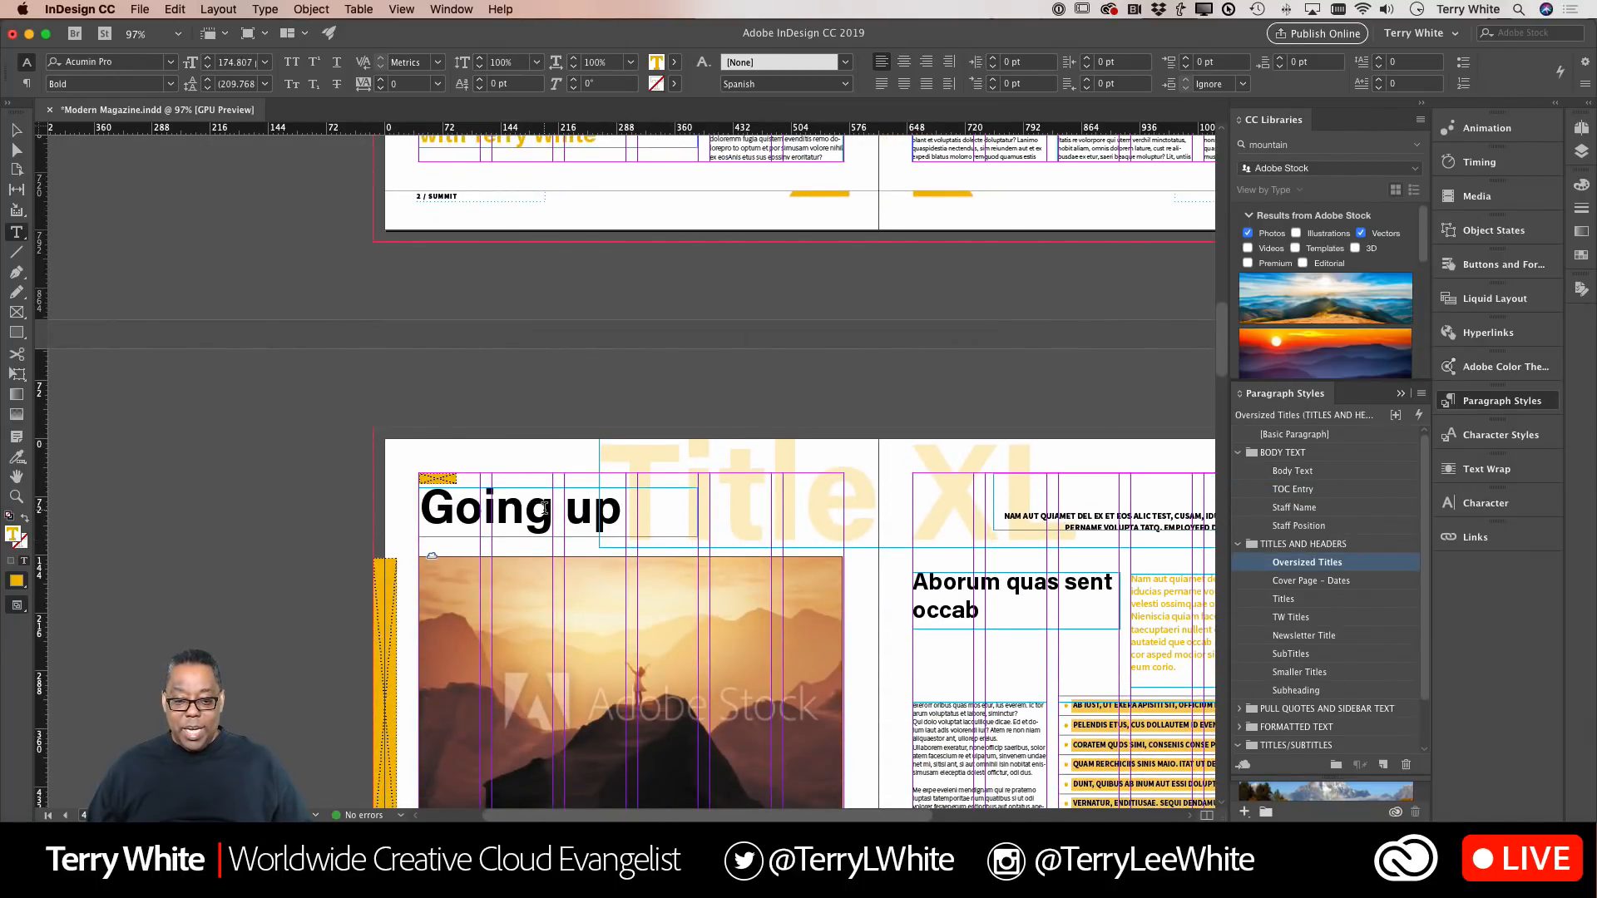
double_click(508, 510)
key(super+a)
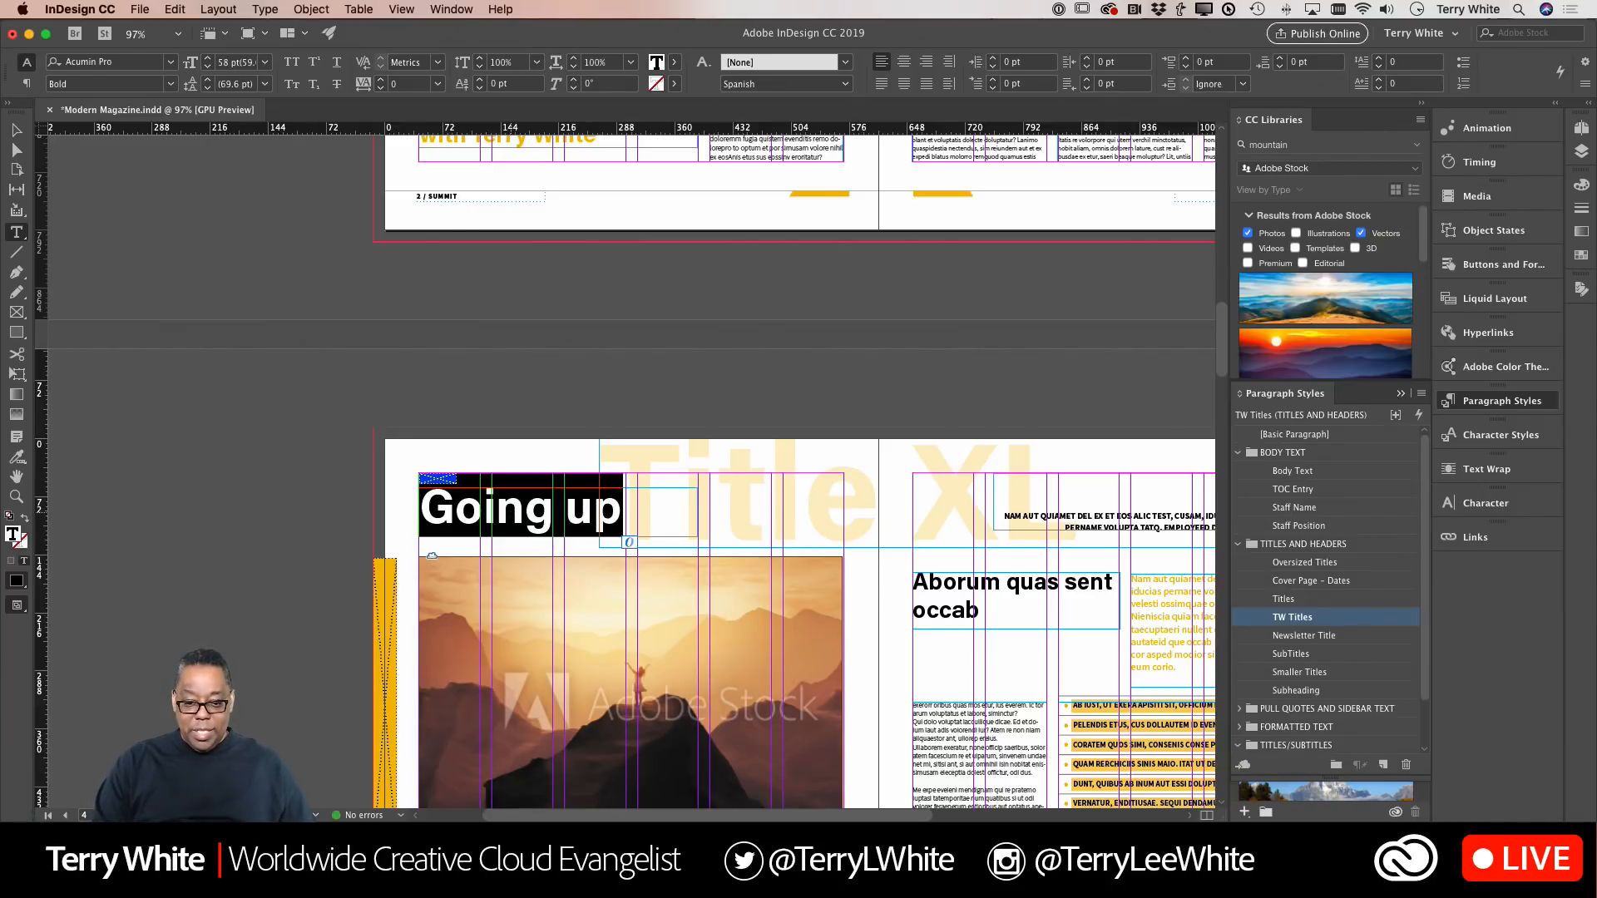
text(The Tot)
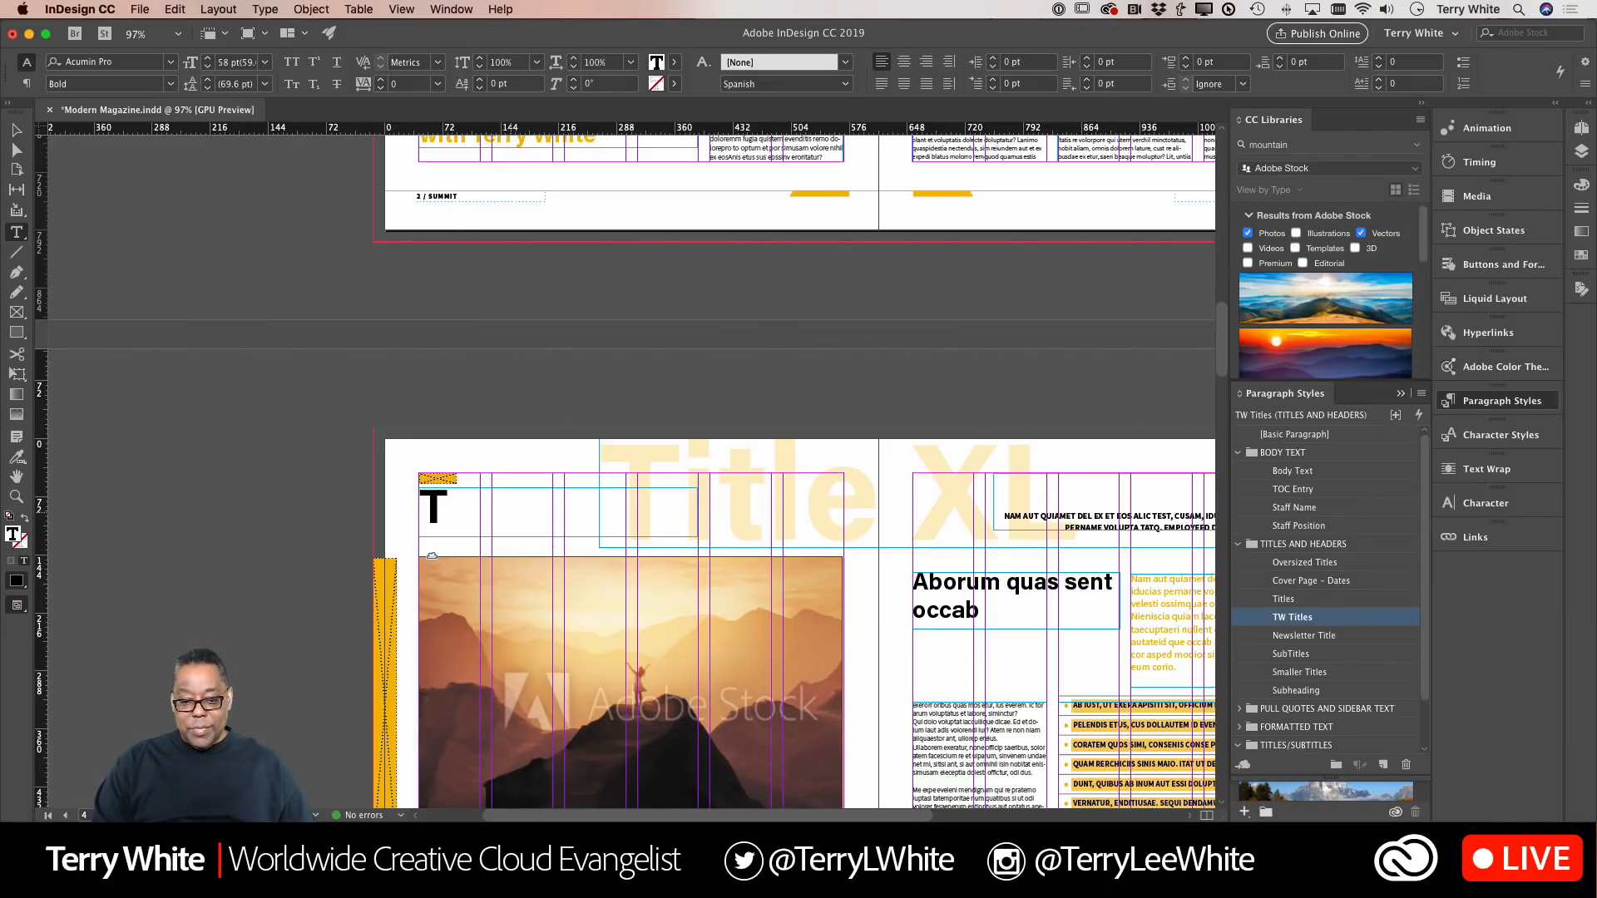
key(BackSpace)
key(BackSpace)
key(BackSpace)
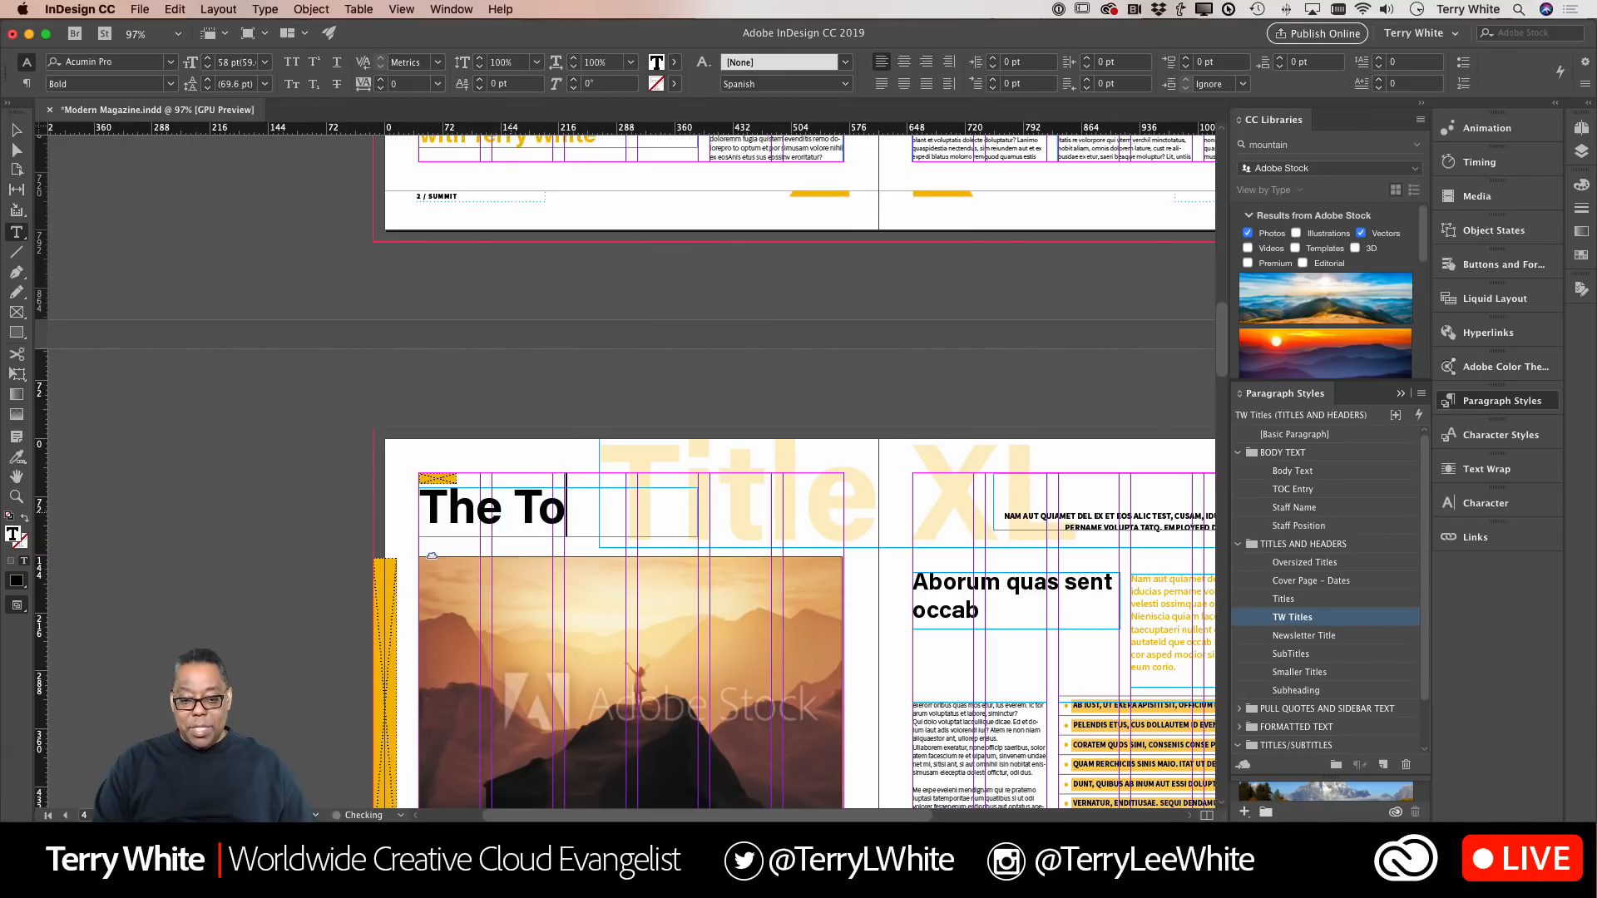
text(top)
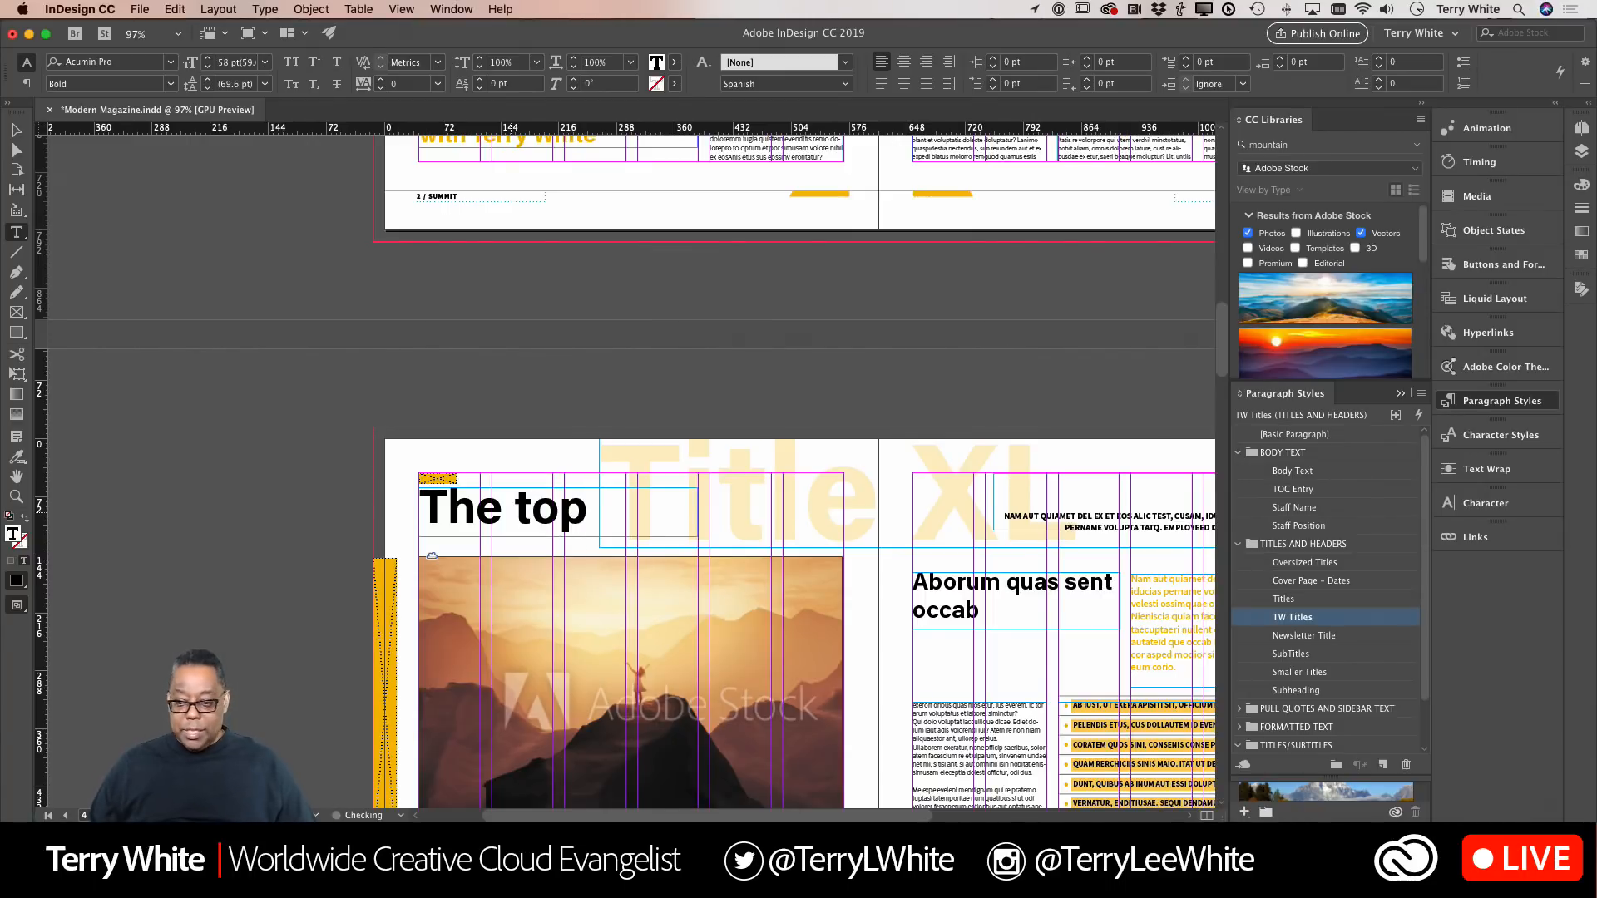
- Shorten the "We did it" title frame on page 10 to about 46 pt high and place a copy at the page's upper-left margin corner
scroll(967, 570, down, 10)
scroll(966, 569, down, 5)
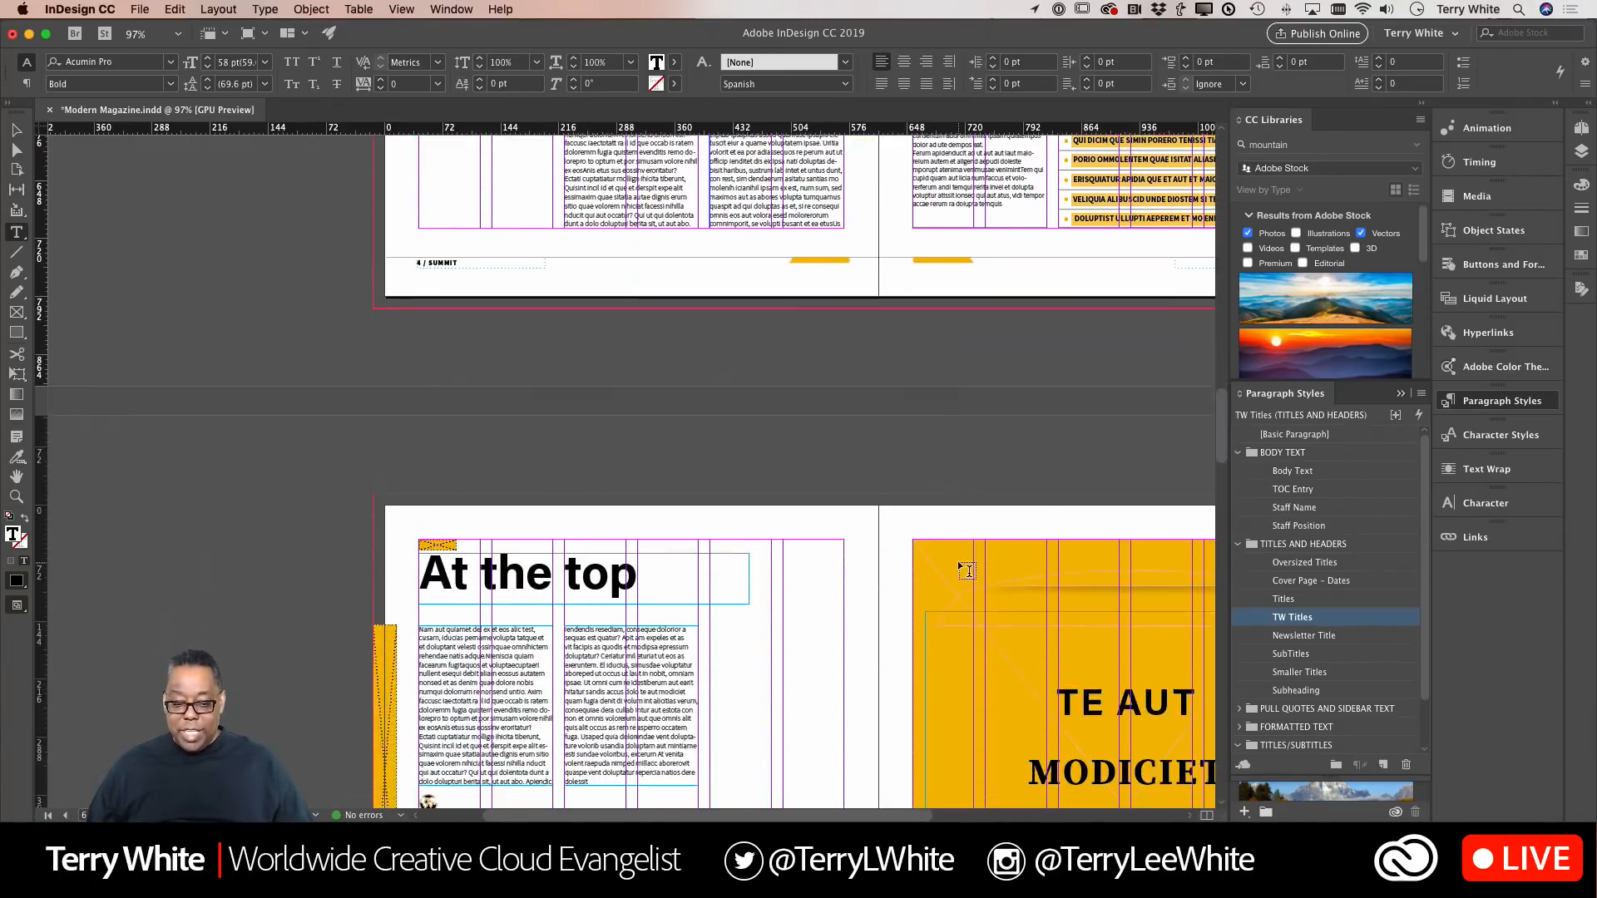
scroll(967, 569, down, 15)
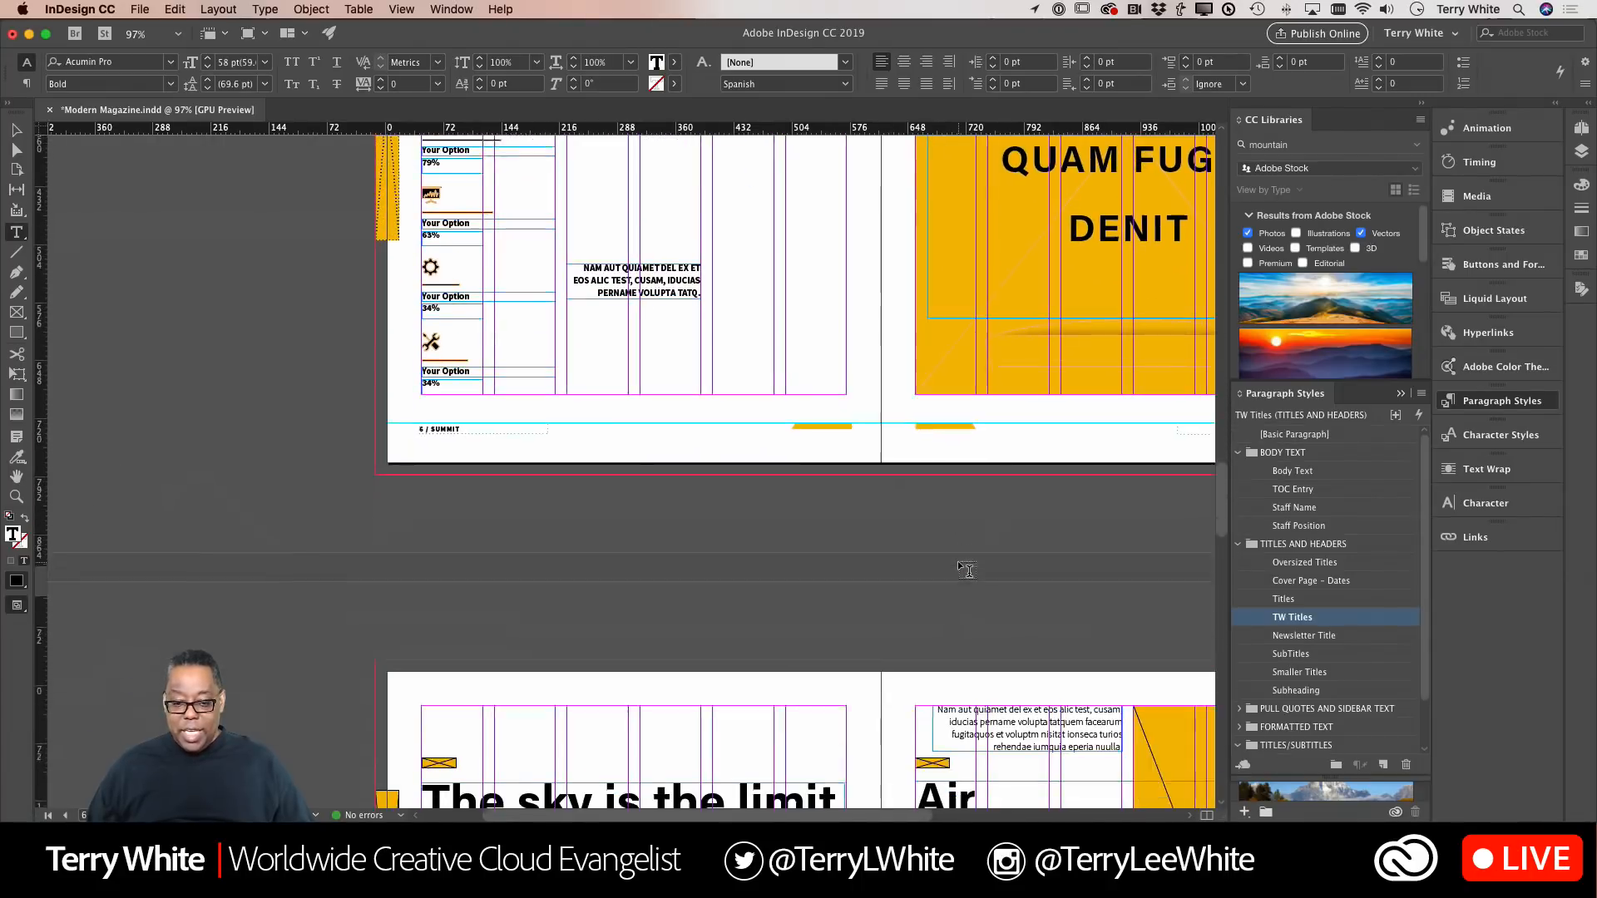
scroll(967, 570, down, 5)
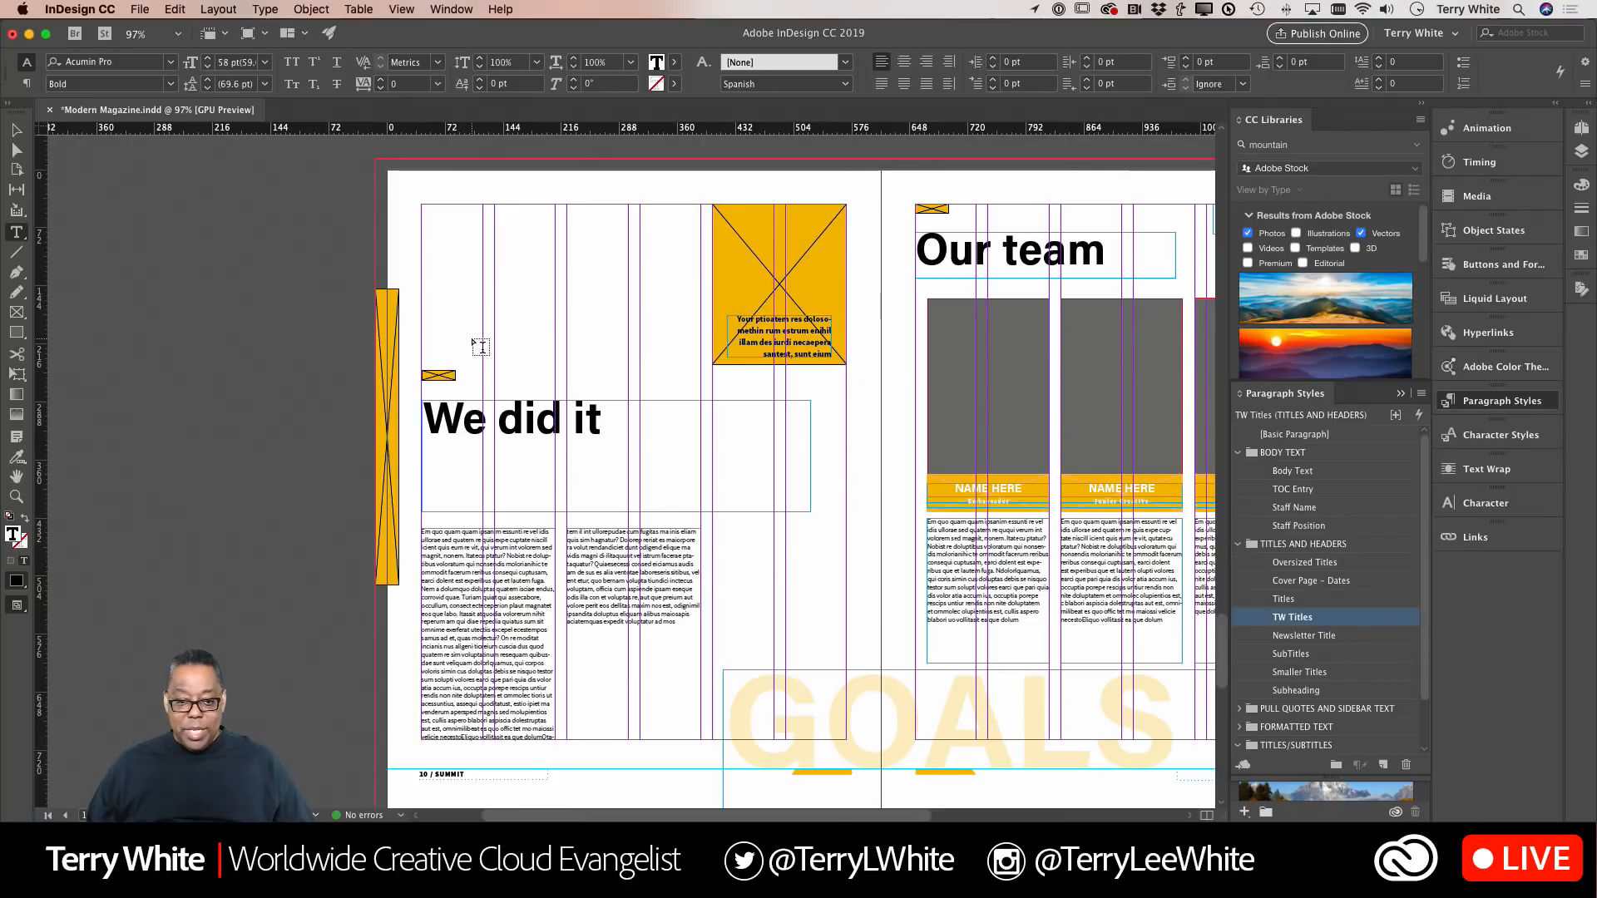
click(16, 130)
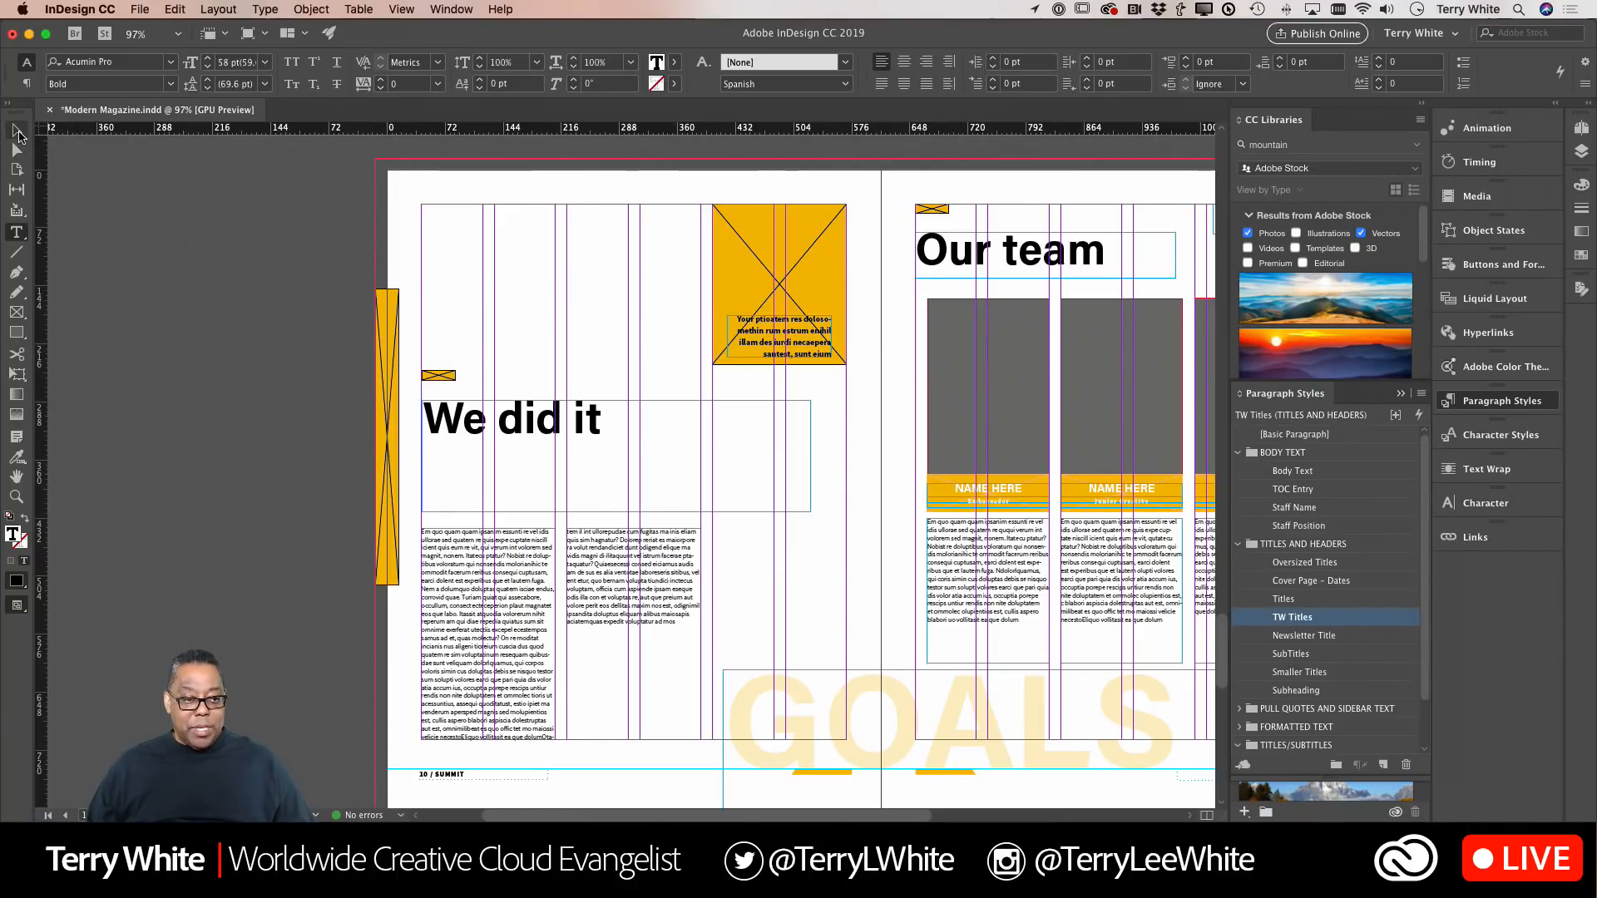
click(509, 442)
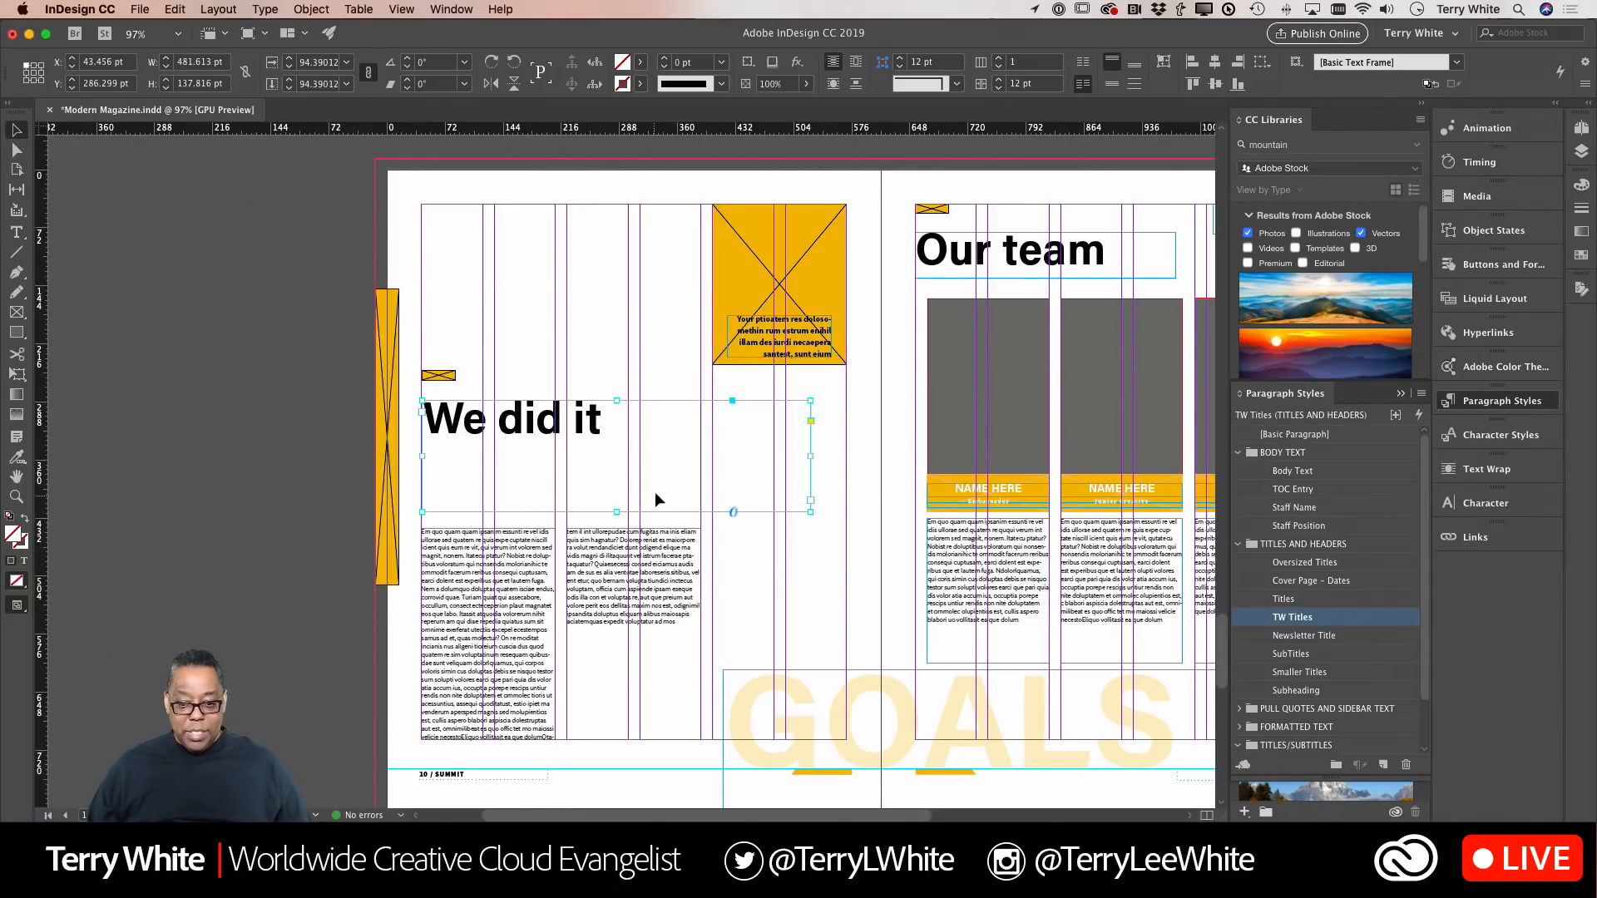
drag(616, 398, 592, 232)
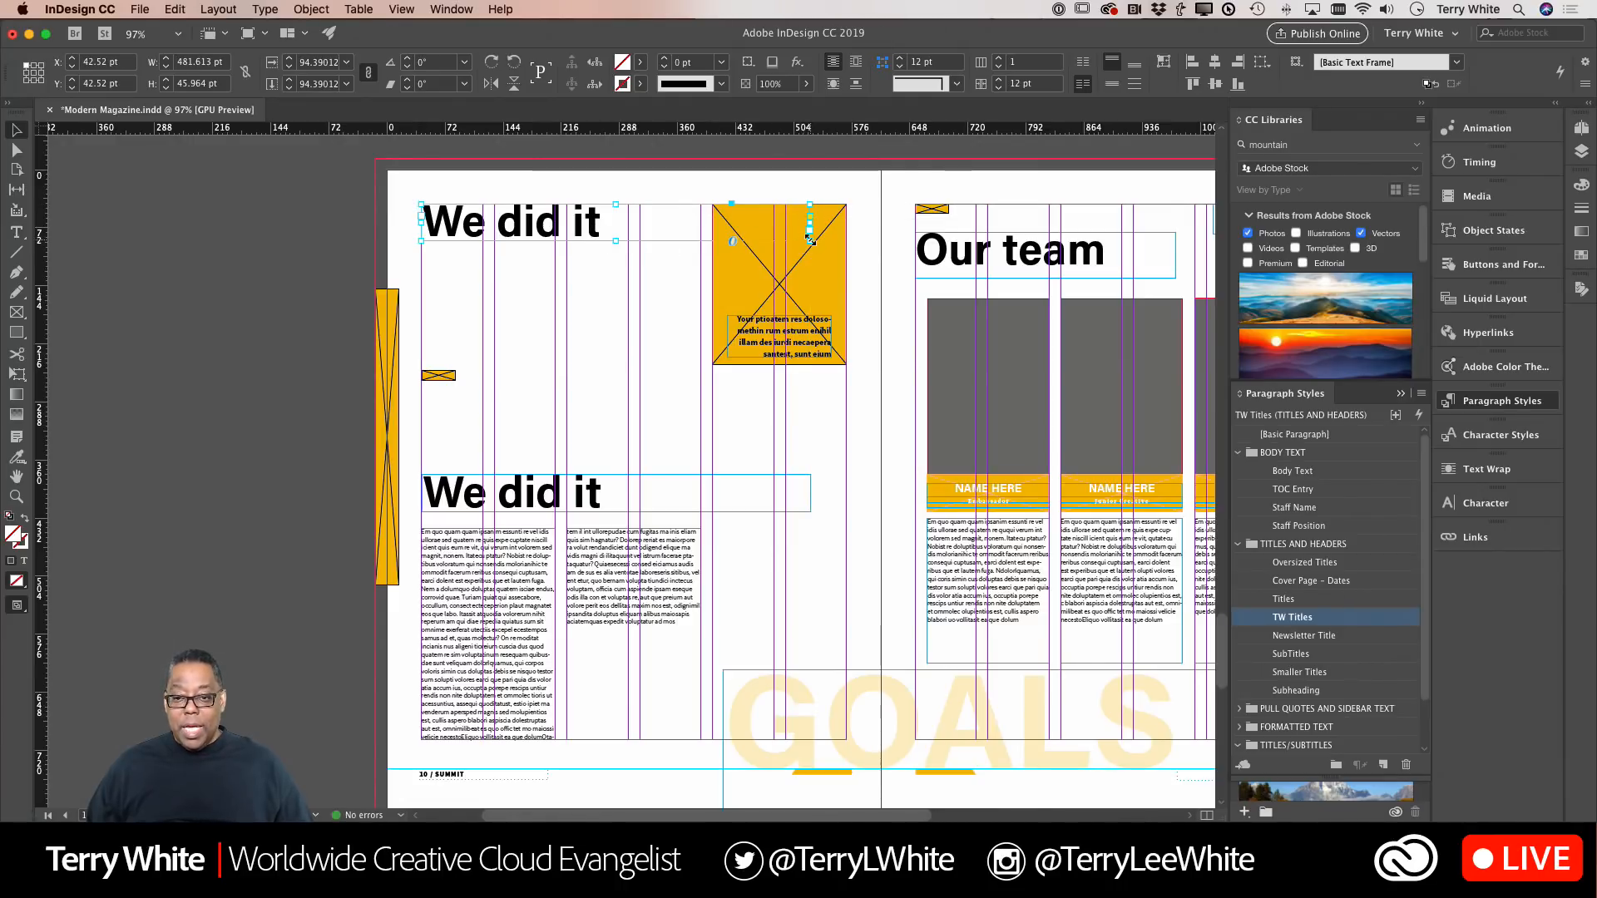
- Resize the copied title frame to about 346 by 43 pt and replace its text with "Almost there"
drag(811, 239, 700, 241)
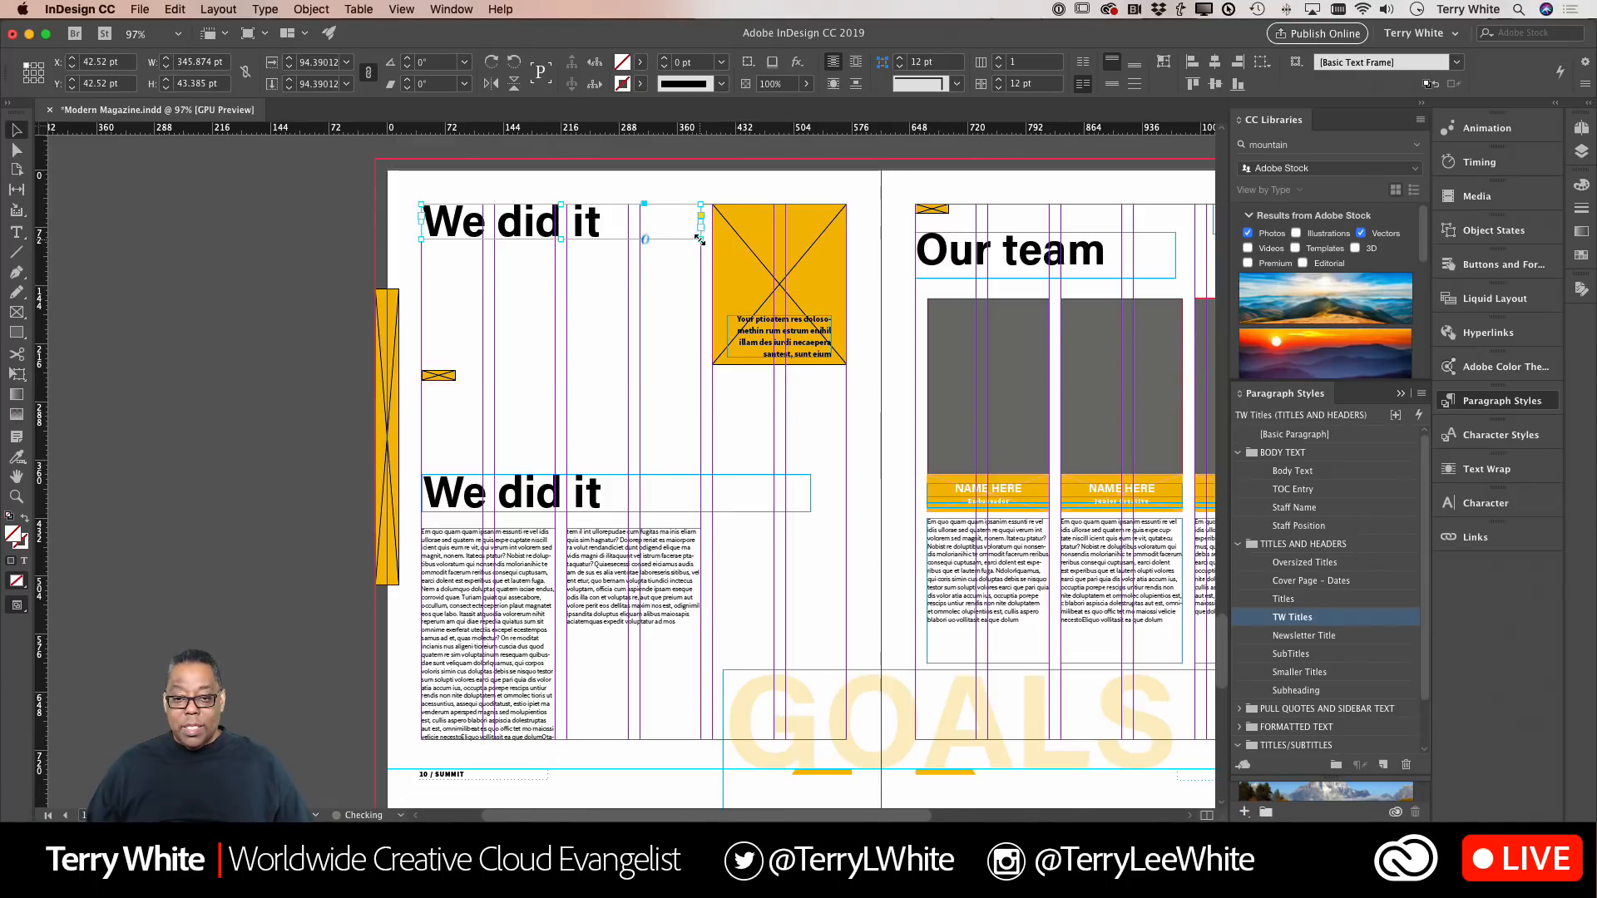
double_click(566, 223)
key(super+a)
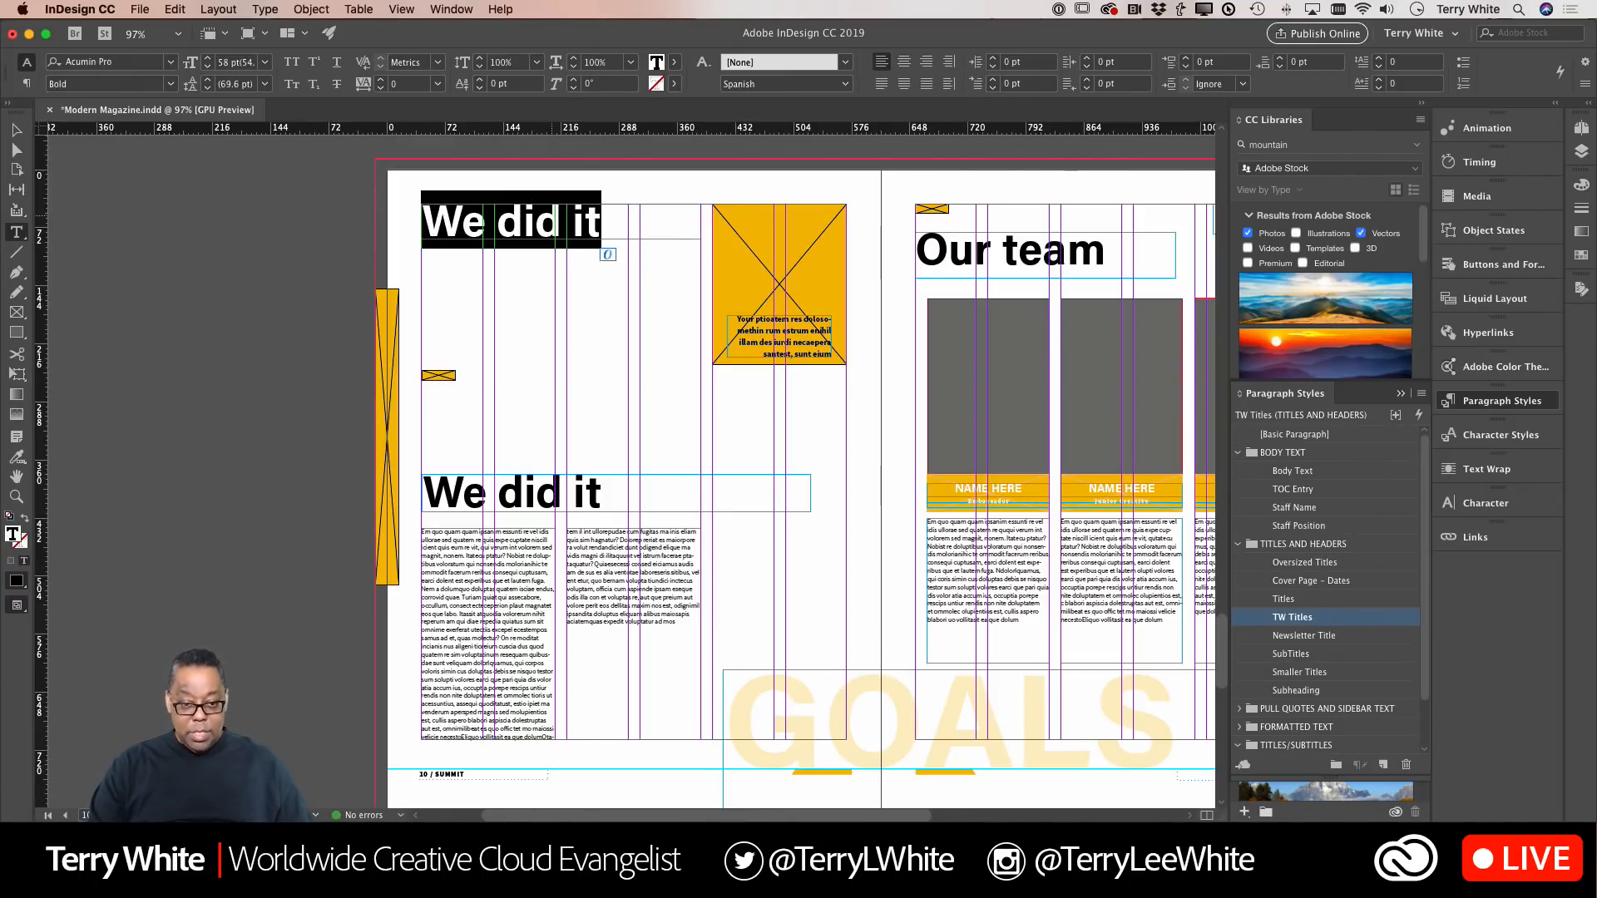
text(Almost T)
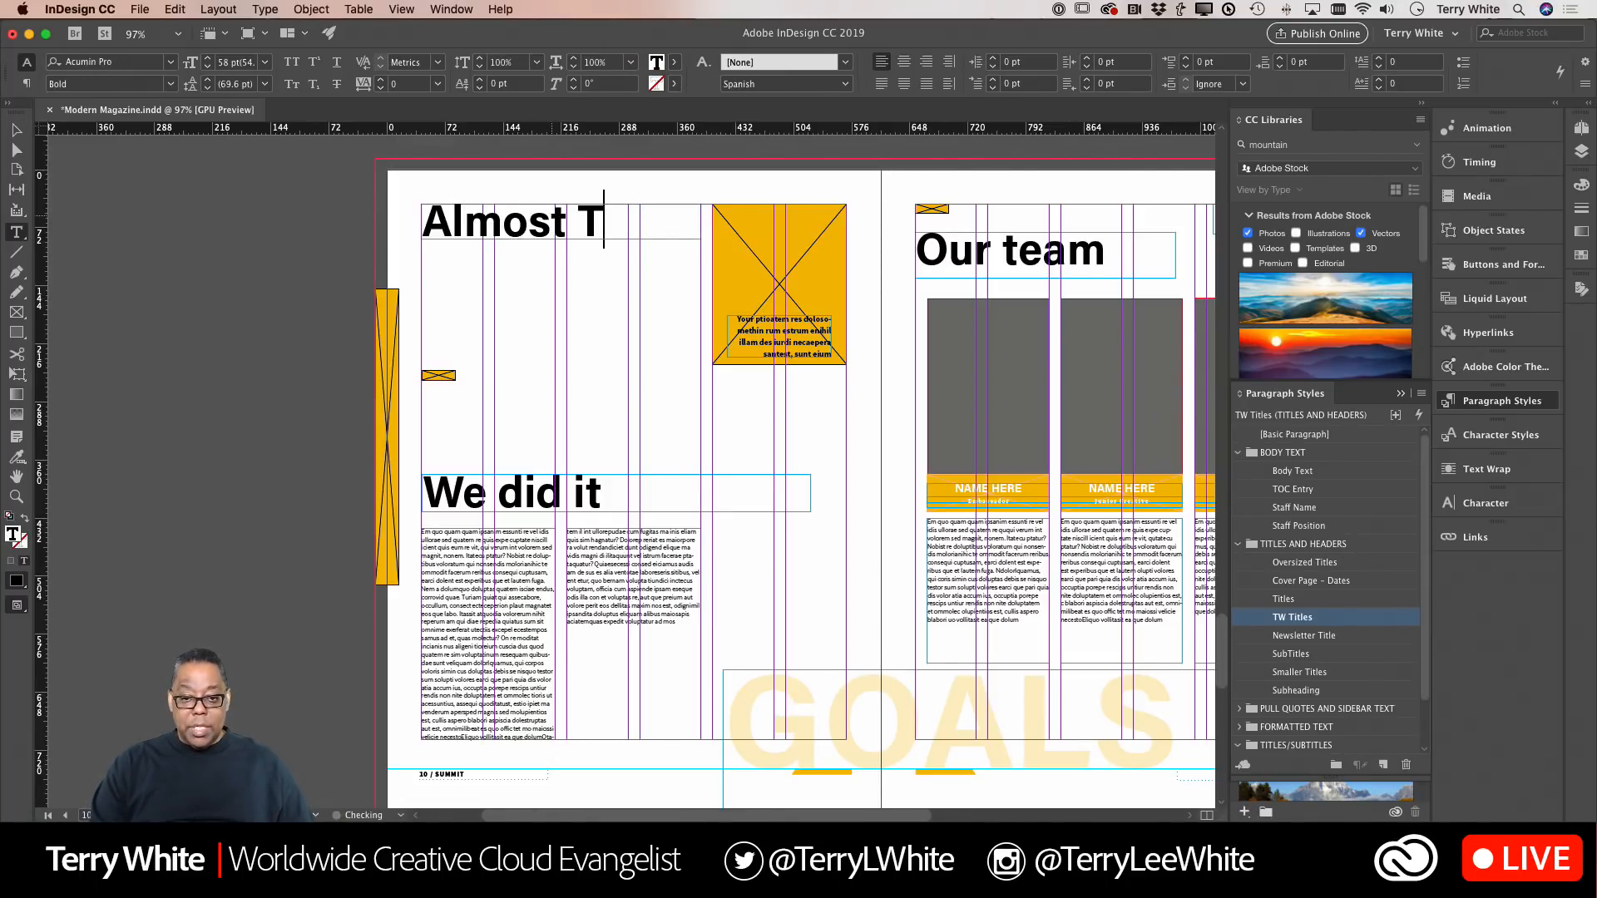
text(here)
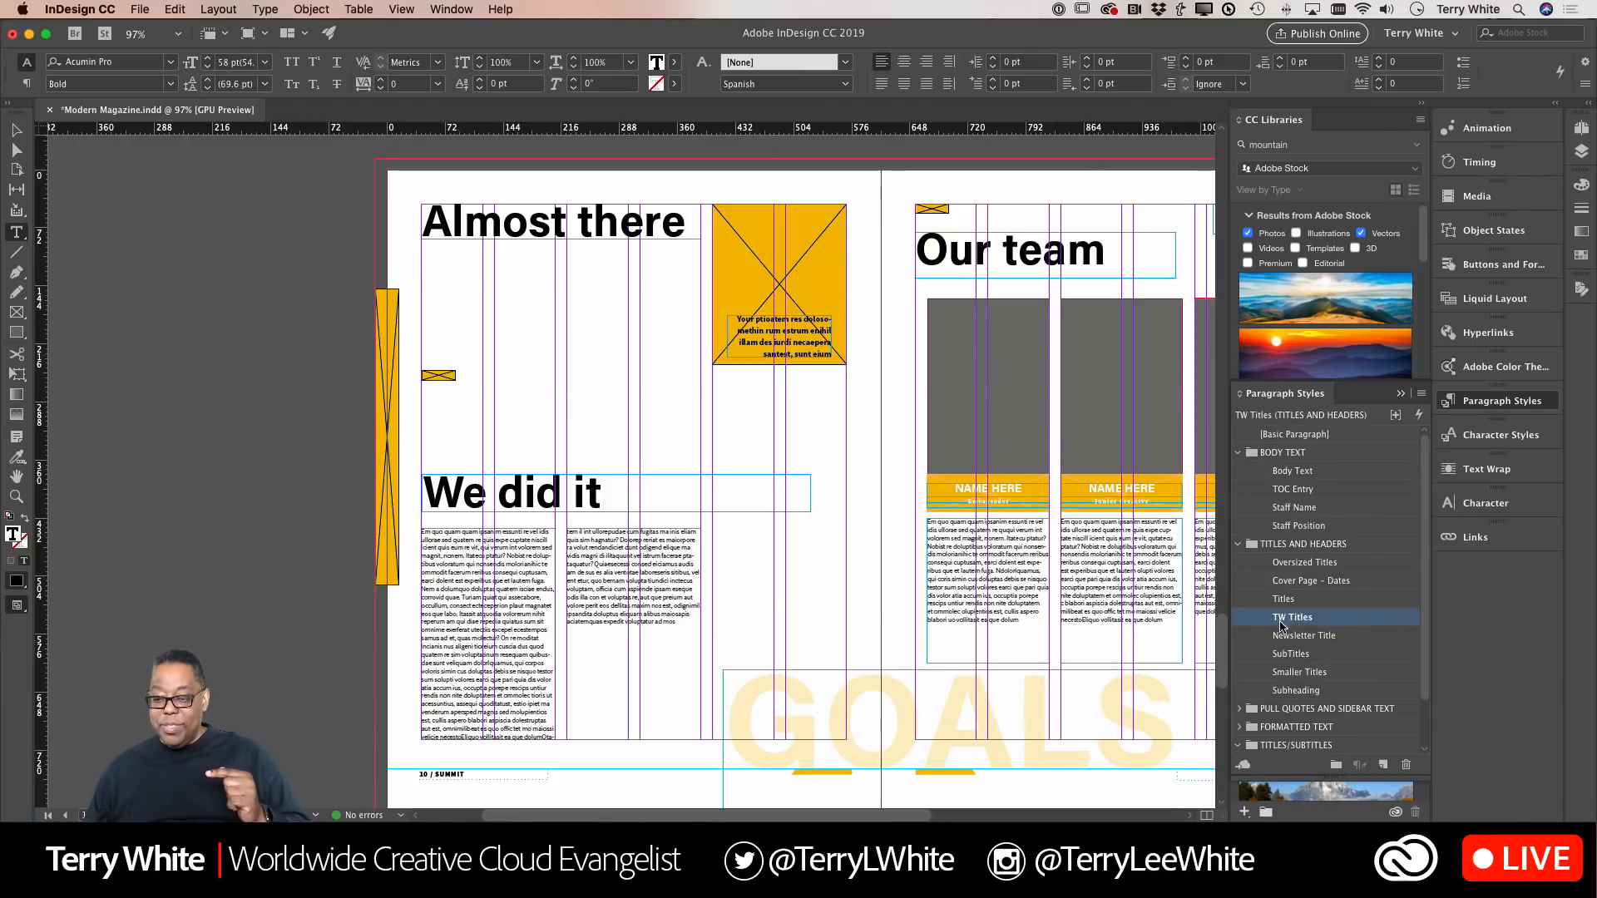
- Update the "What's Inside..." table of contents on the Welcome page to include the changed and added titles
scroll(690, 555, up, 1)
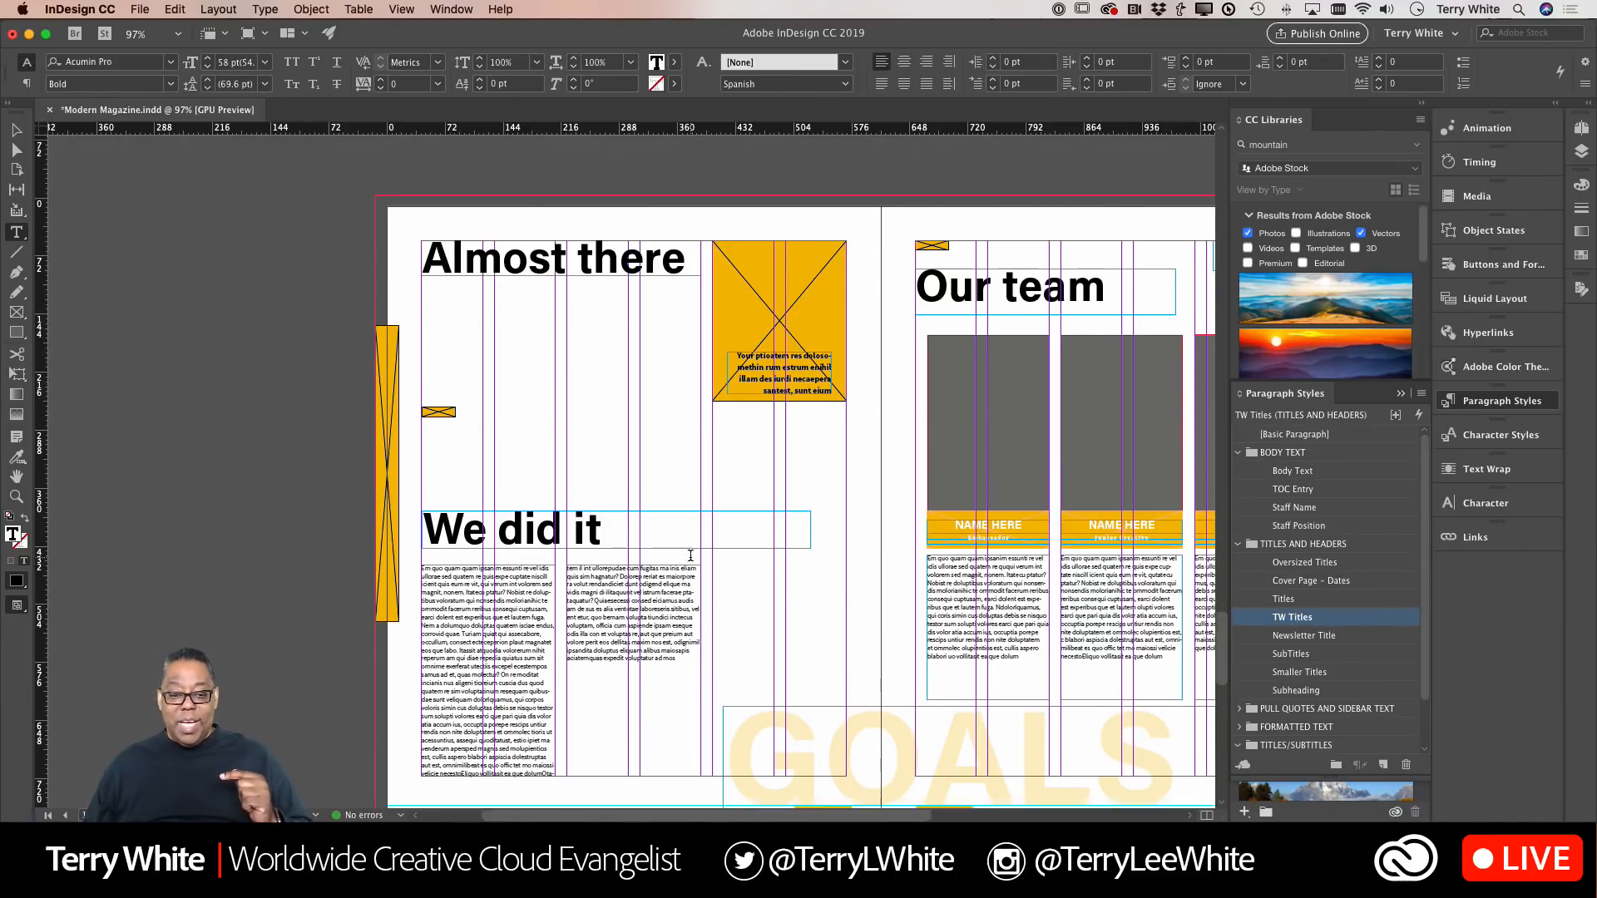
scroll(690, 554, up, 20)
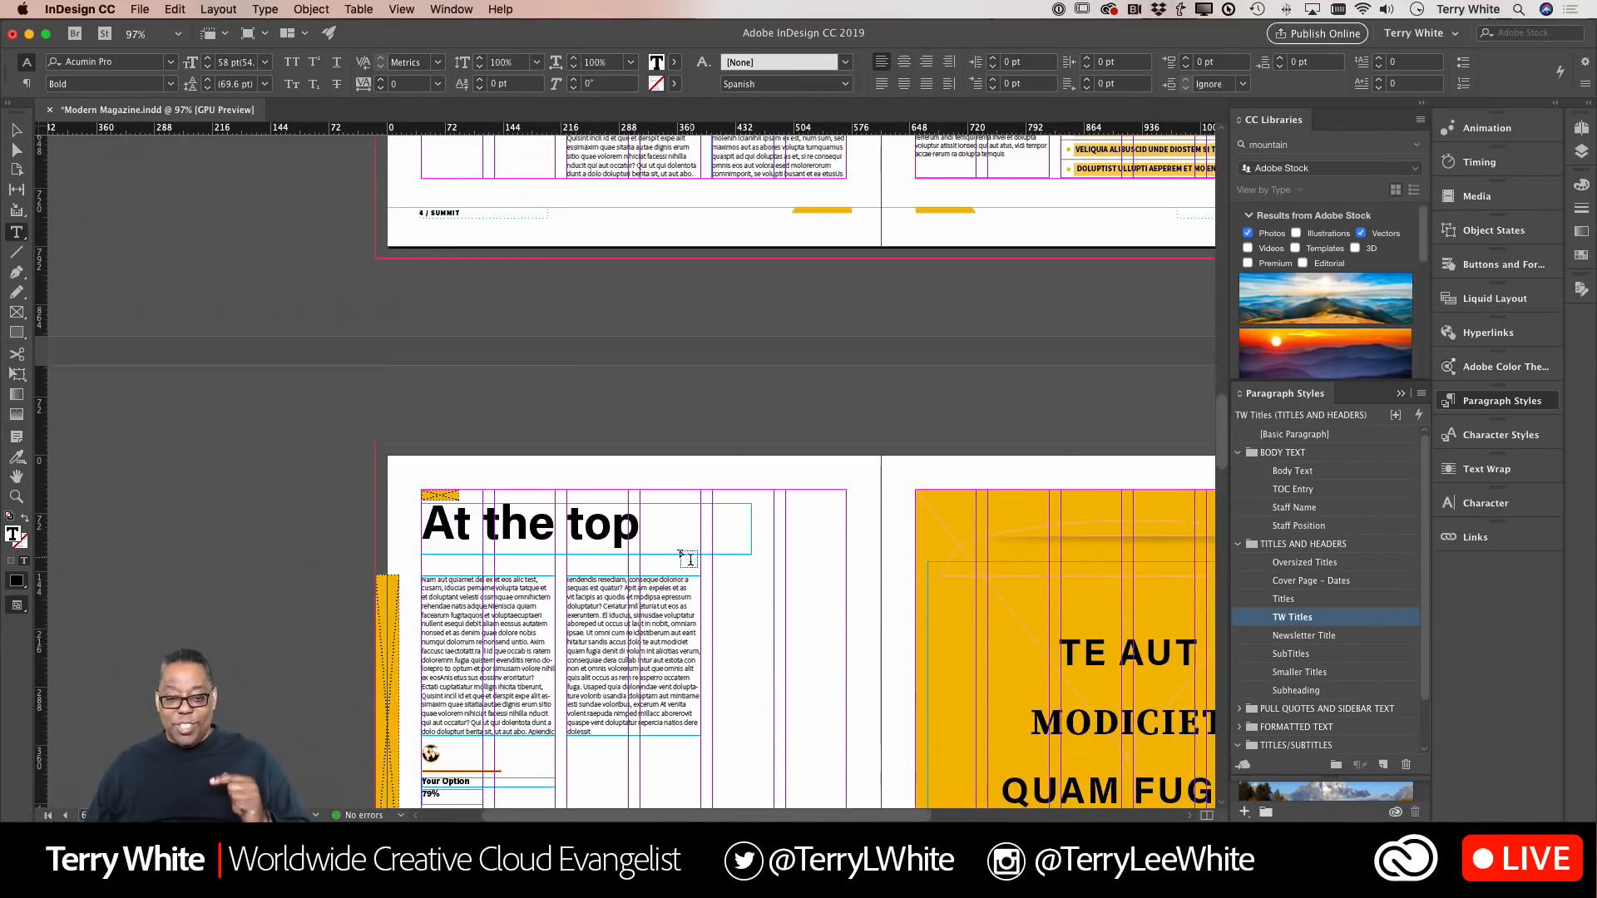
scroll(693, 542, up, 20)
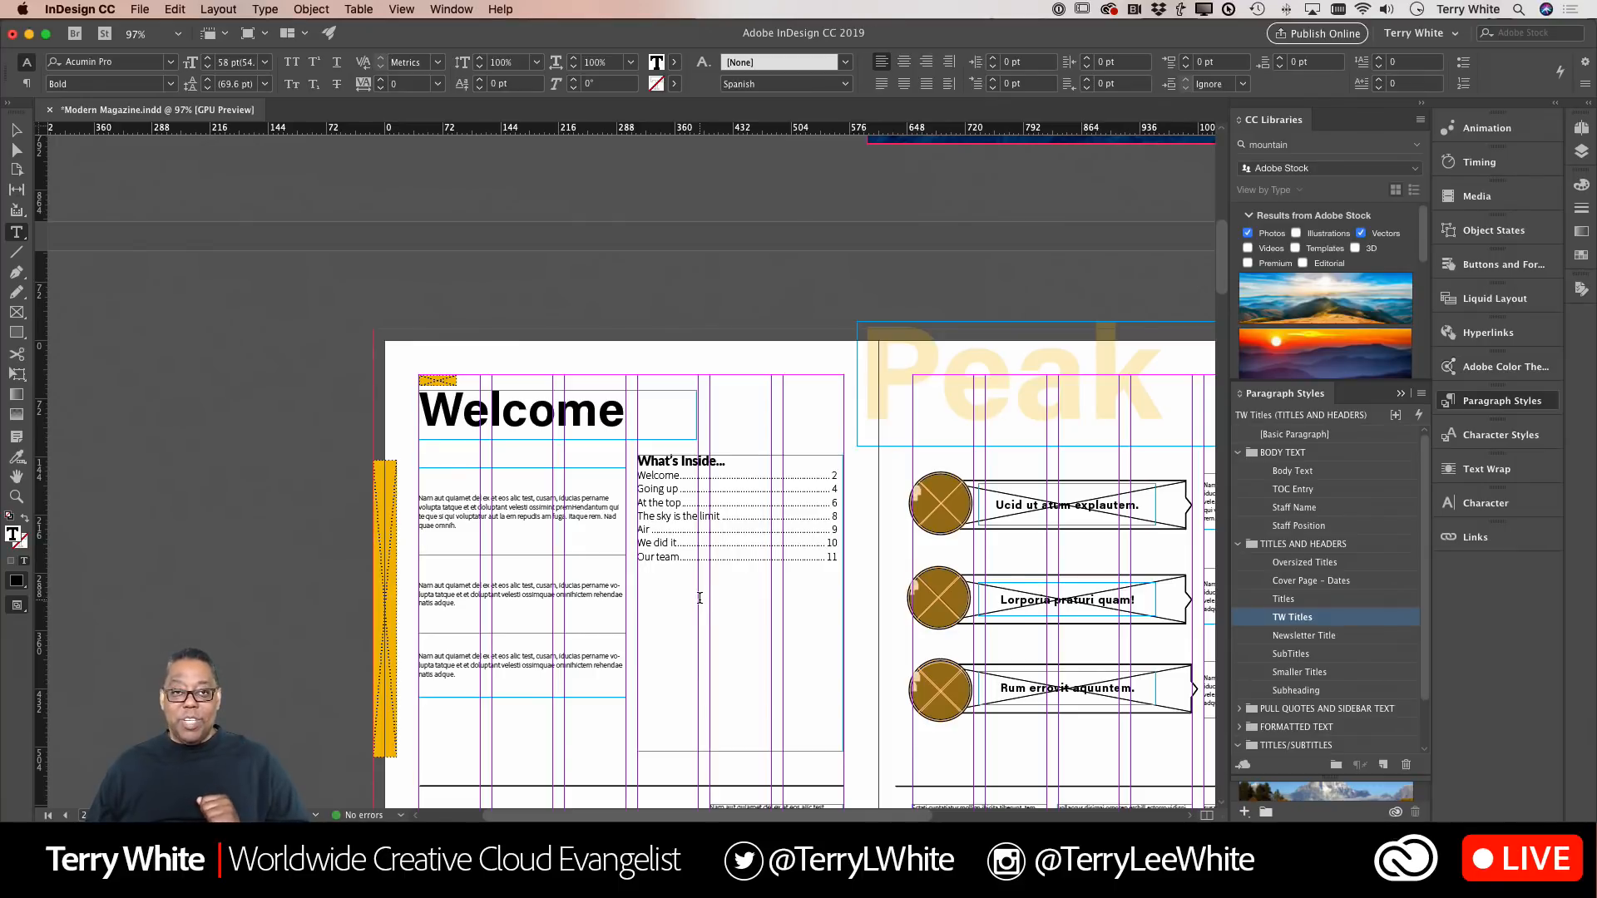
click(729, 607)
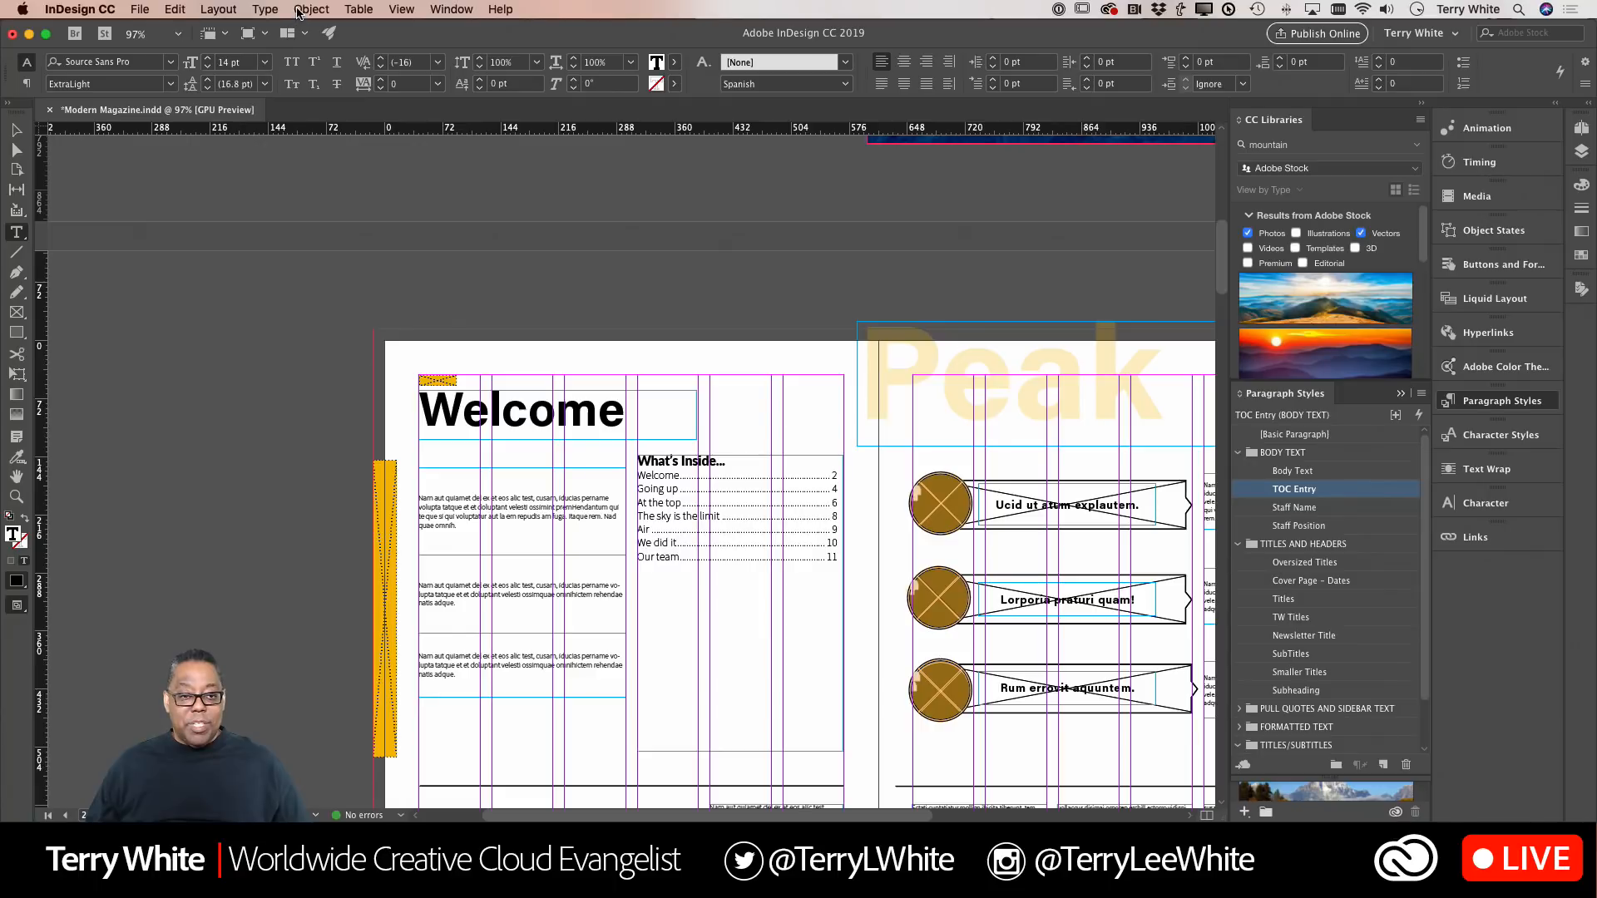
click(211, 6)
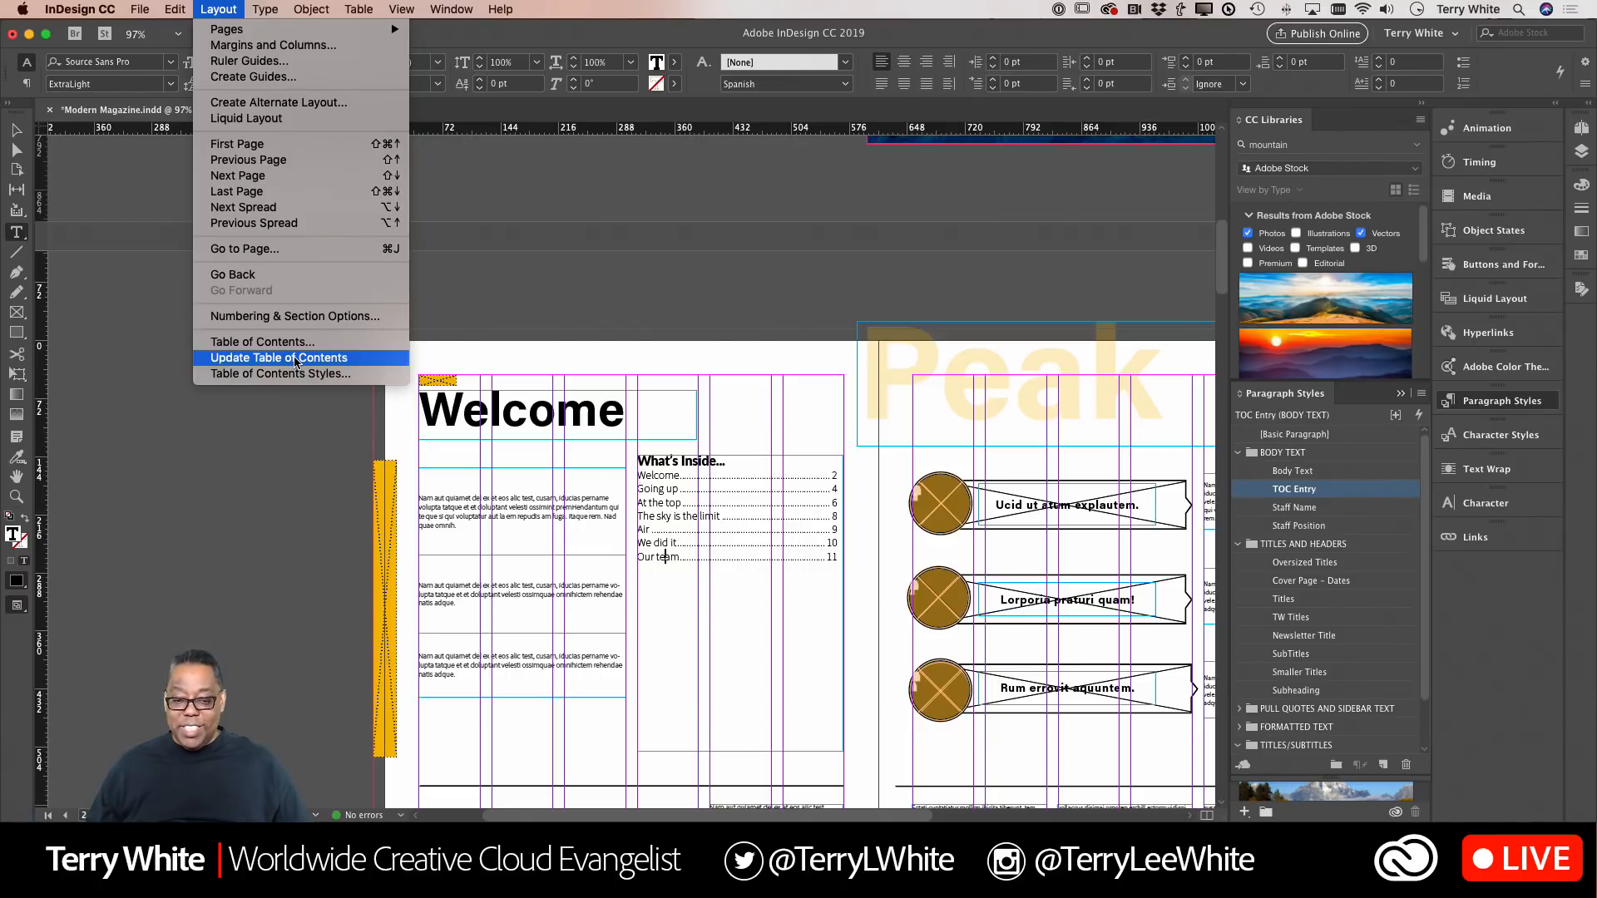
click(296, 359)
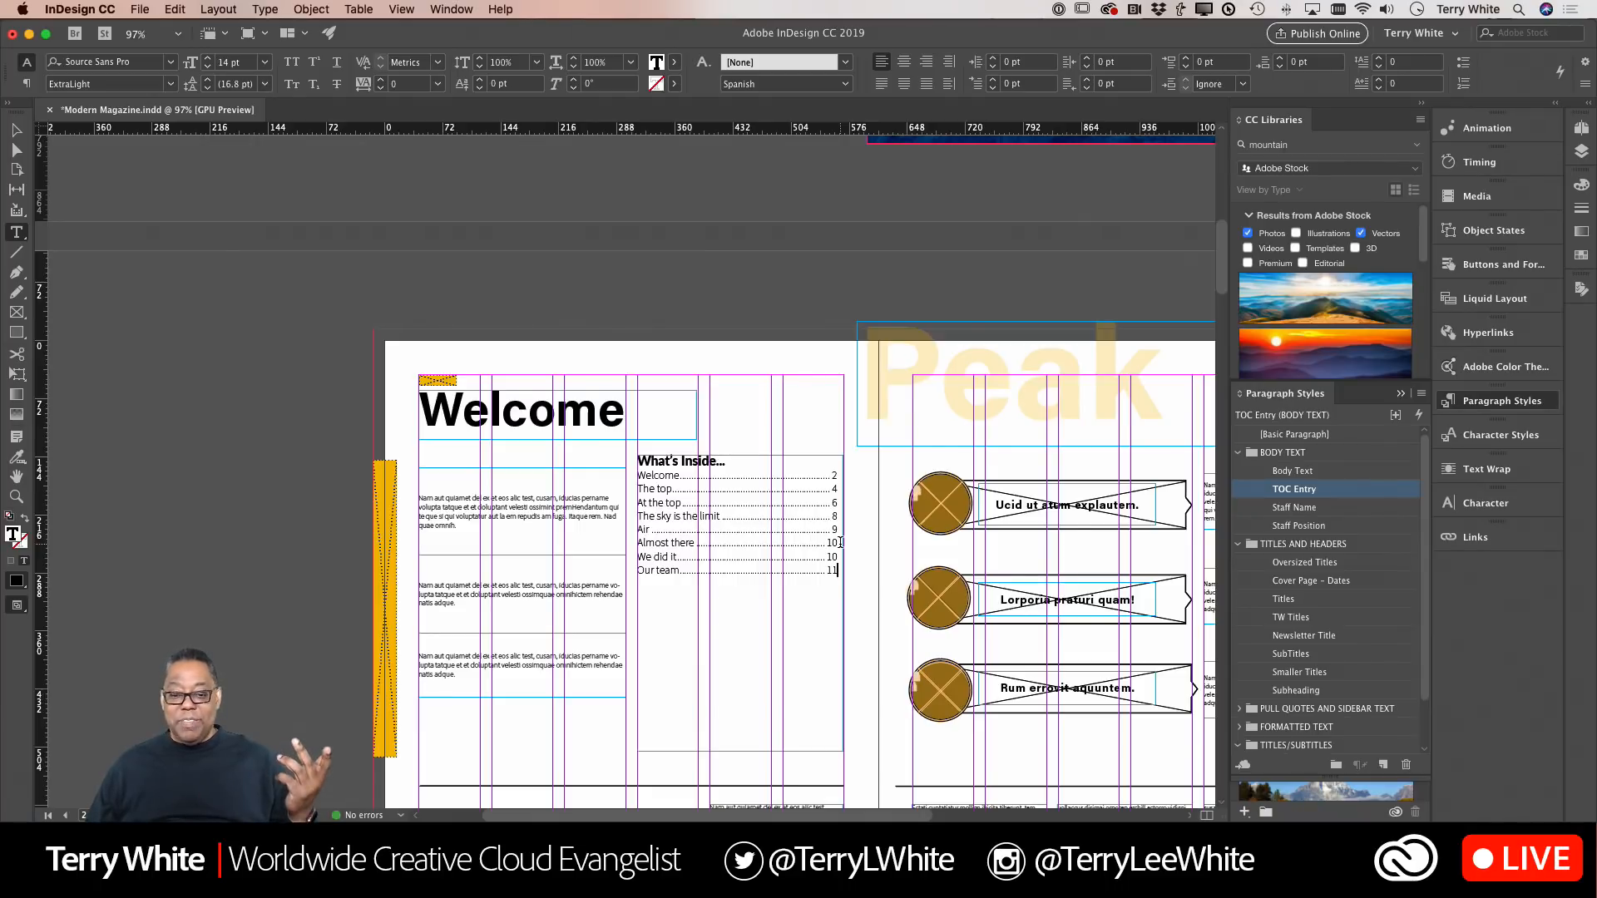
- Try regenerating the "What's Inside..." table of contents with TW Titles entries set to No Page Number, and undo that change
click(707, 537)
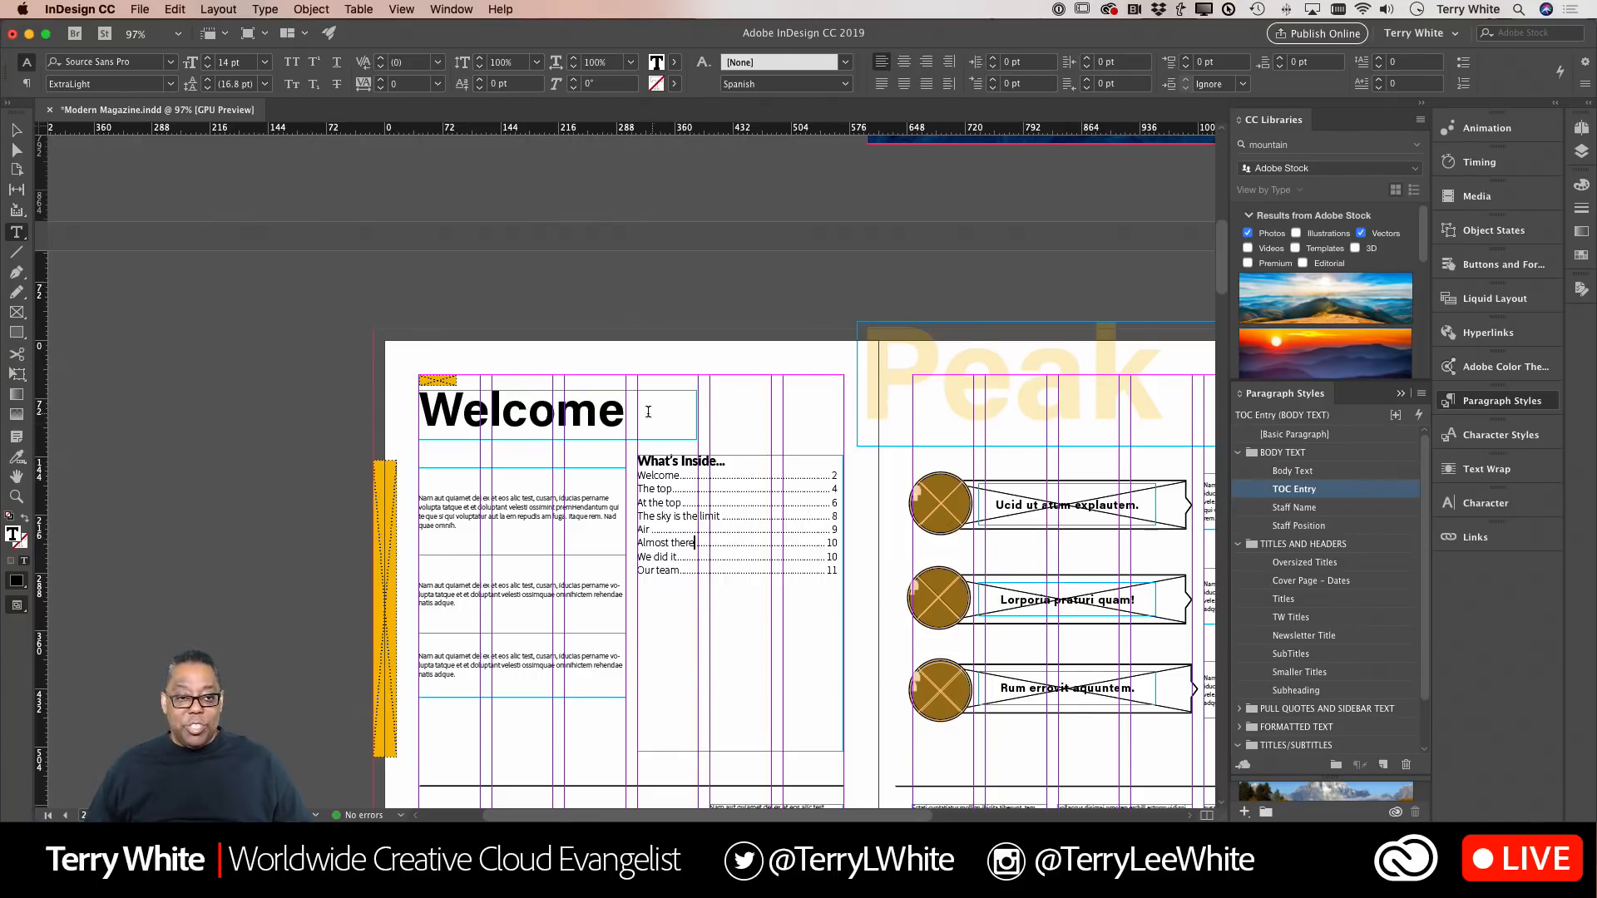
click(214, 9)
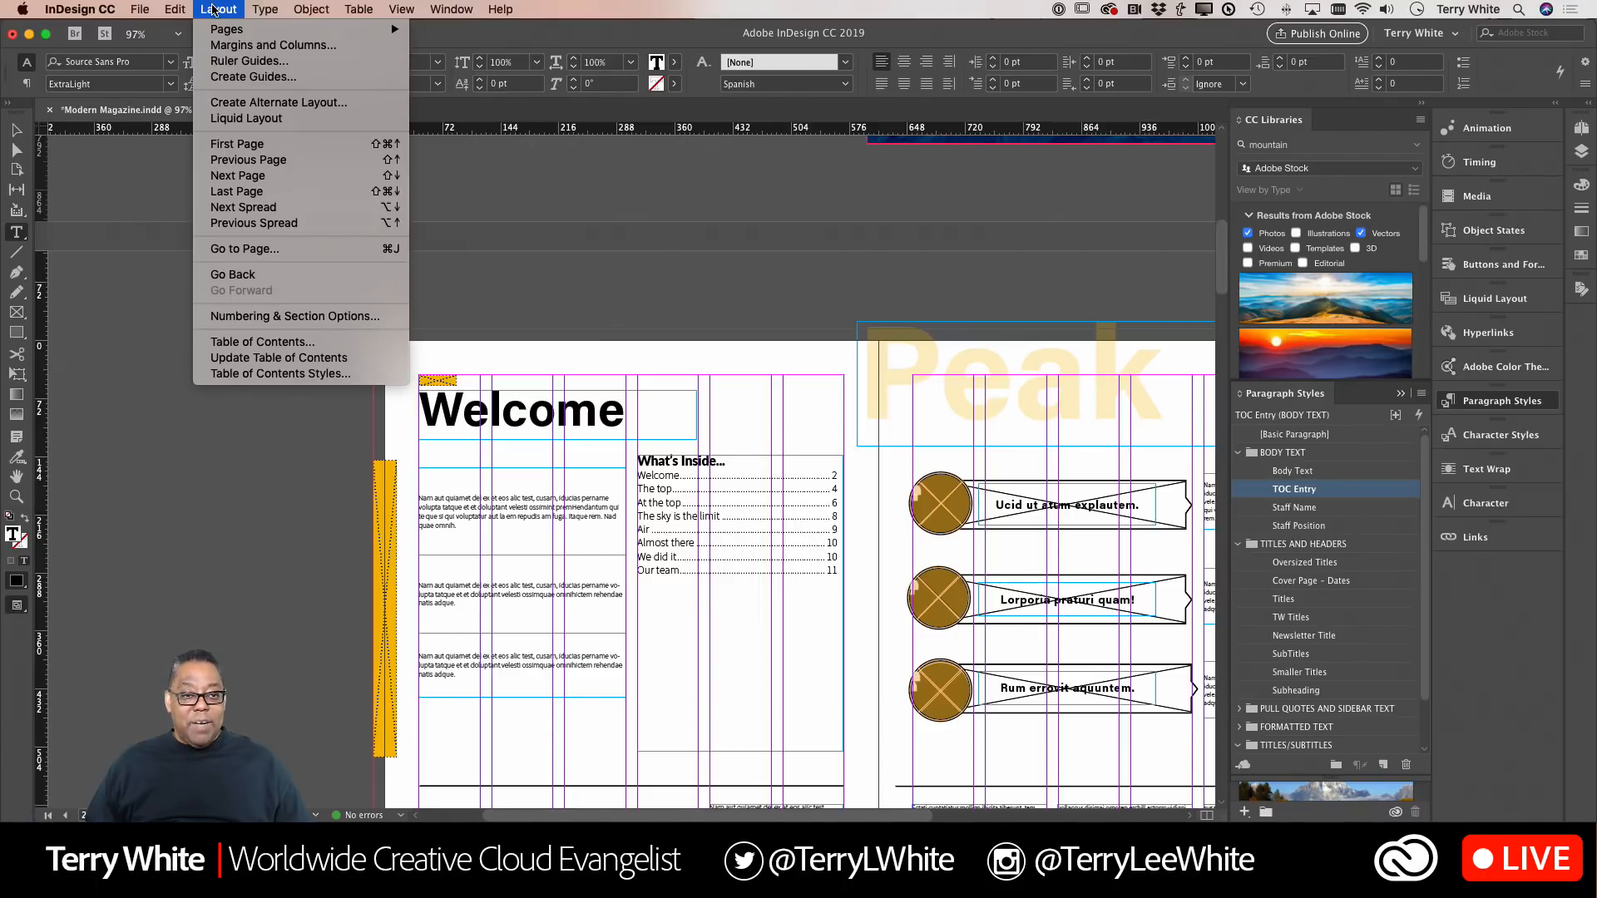
click(262, 341)
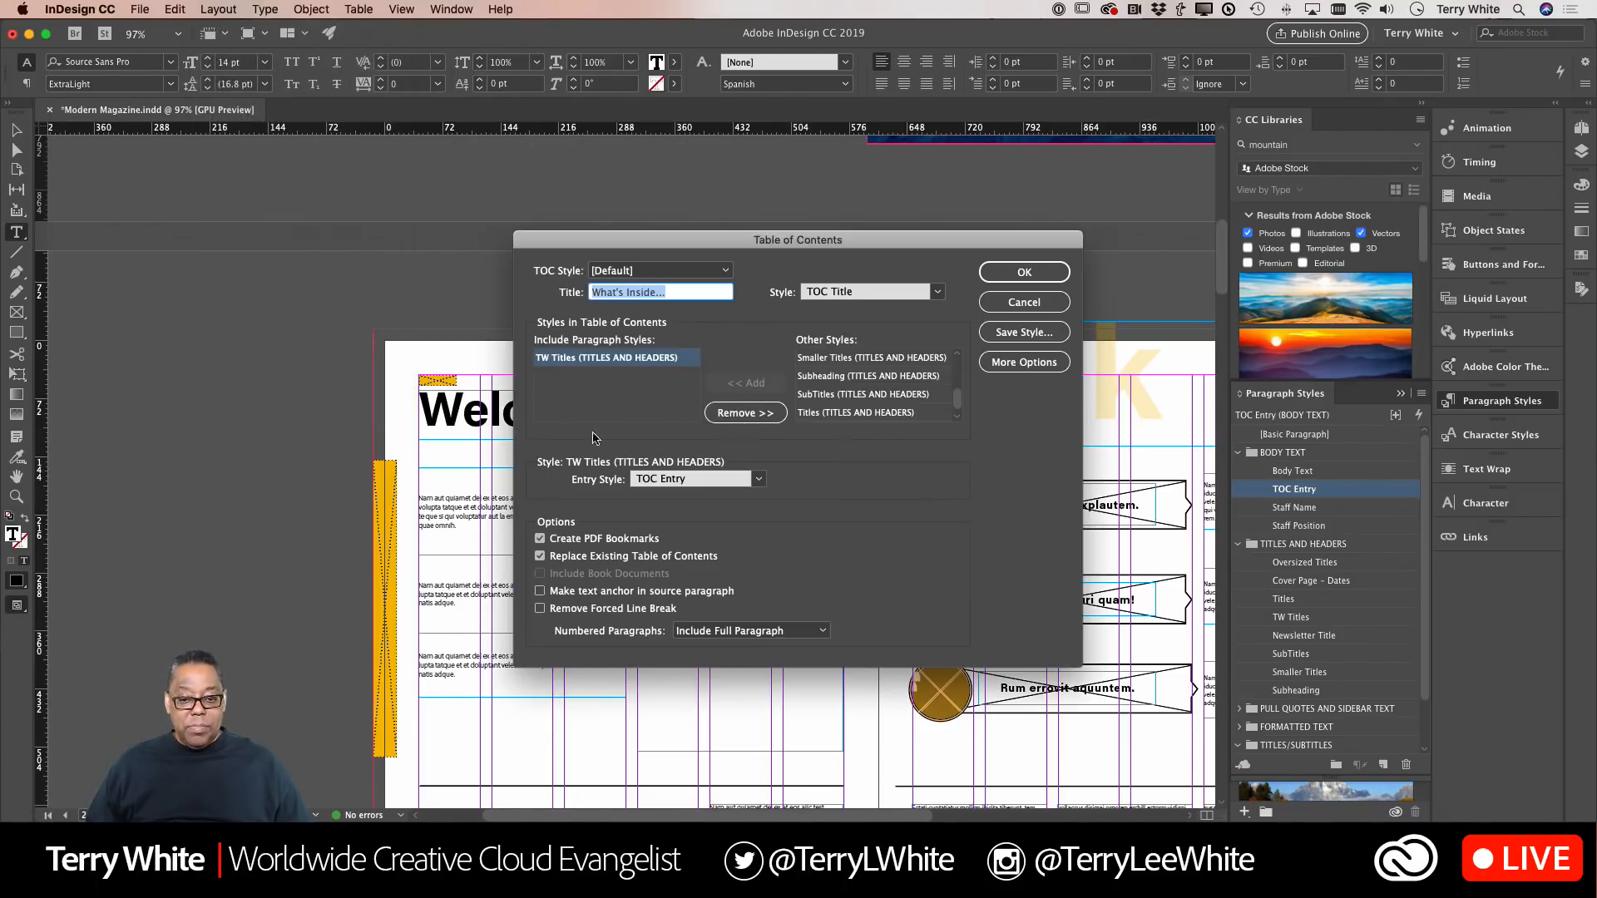
click(1024, 362)
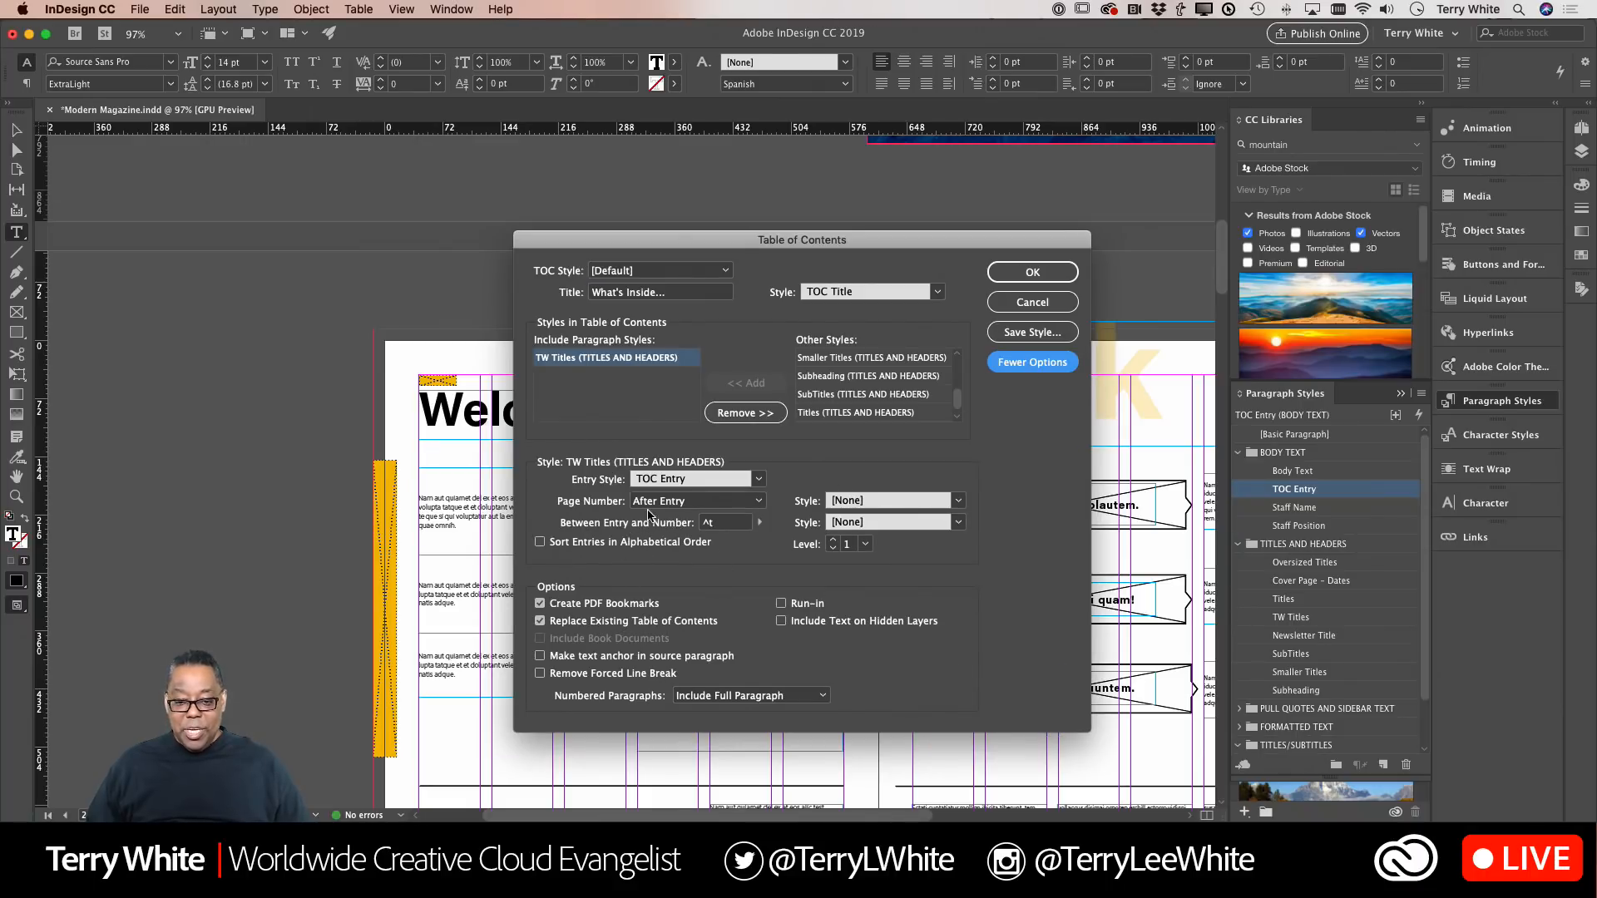
click(747, 503)
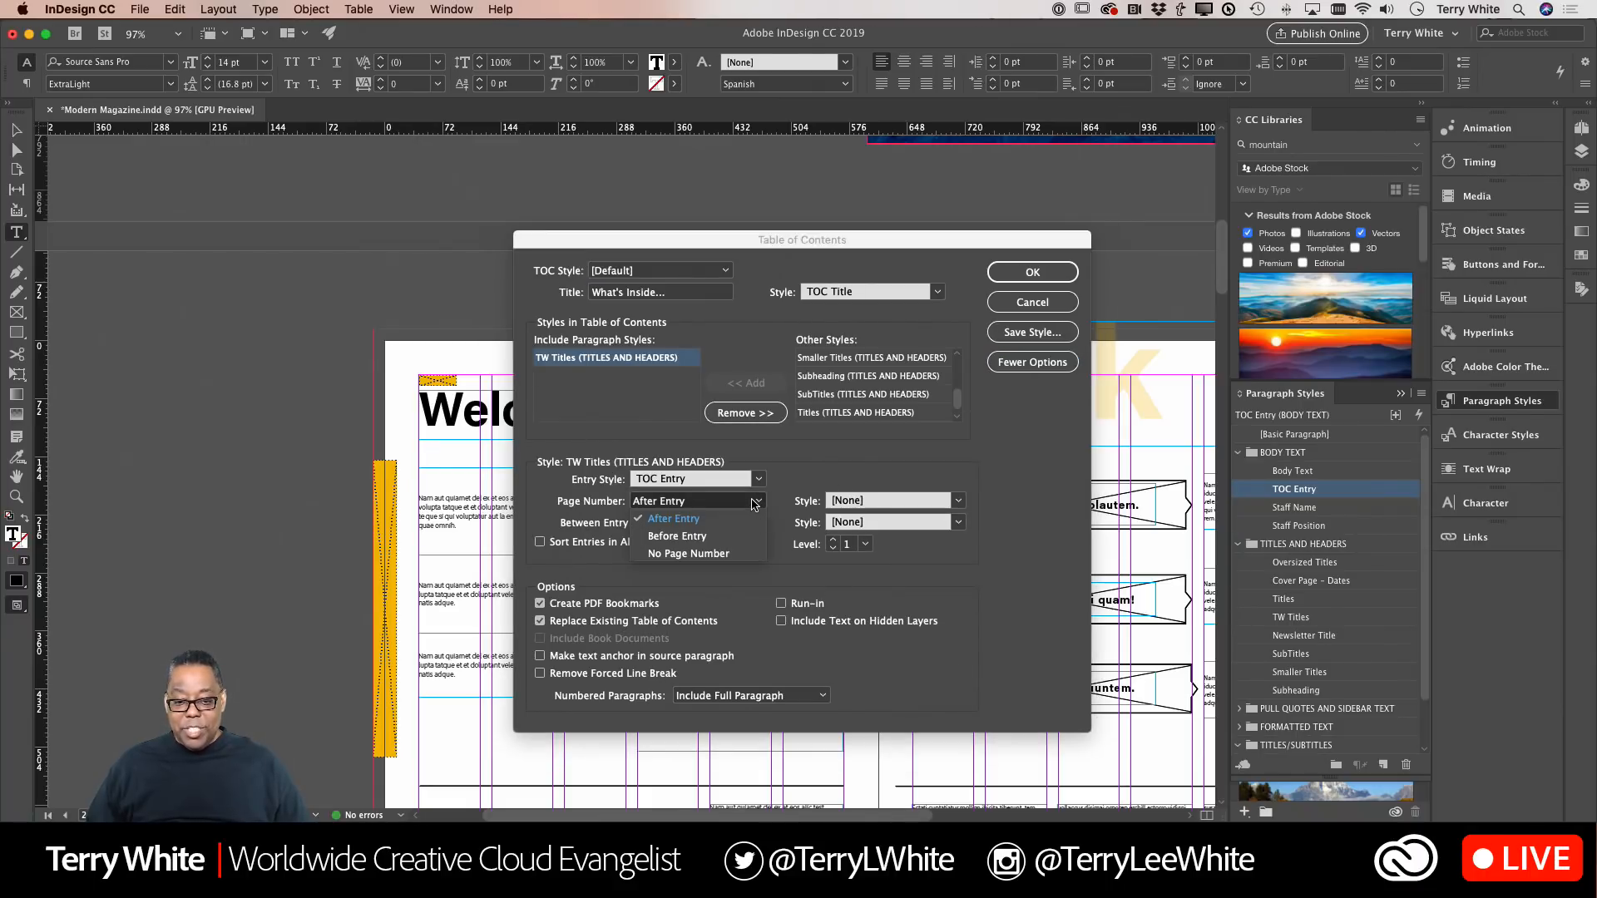
click(730, 543)
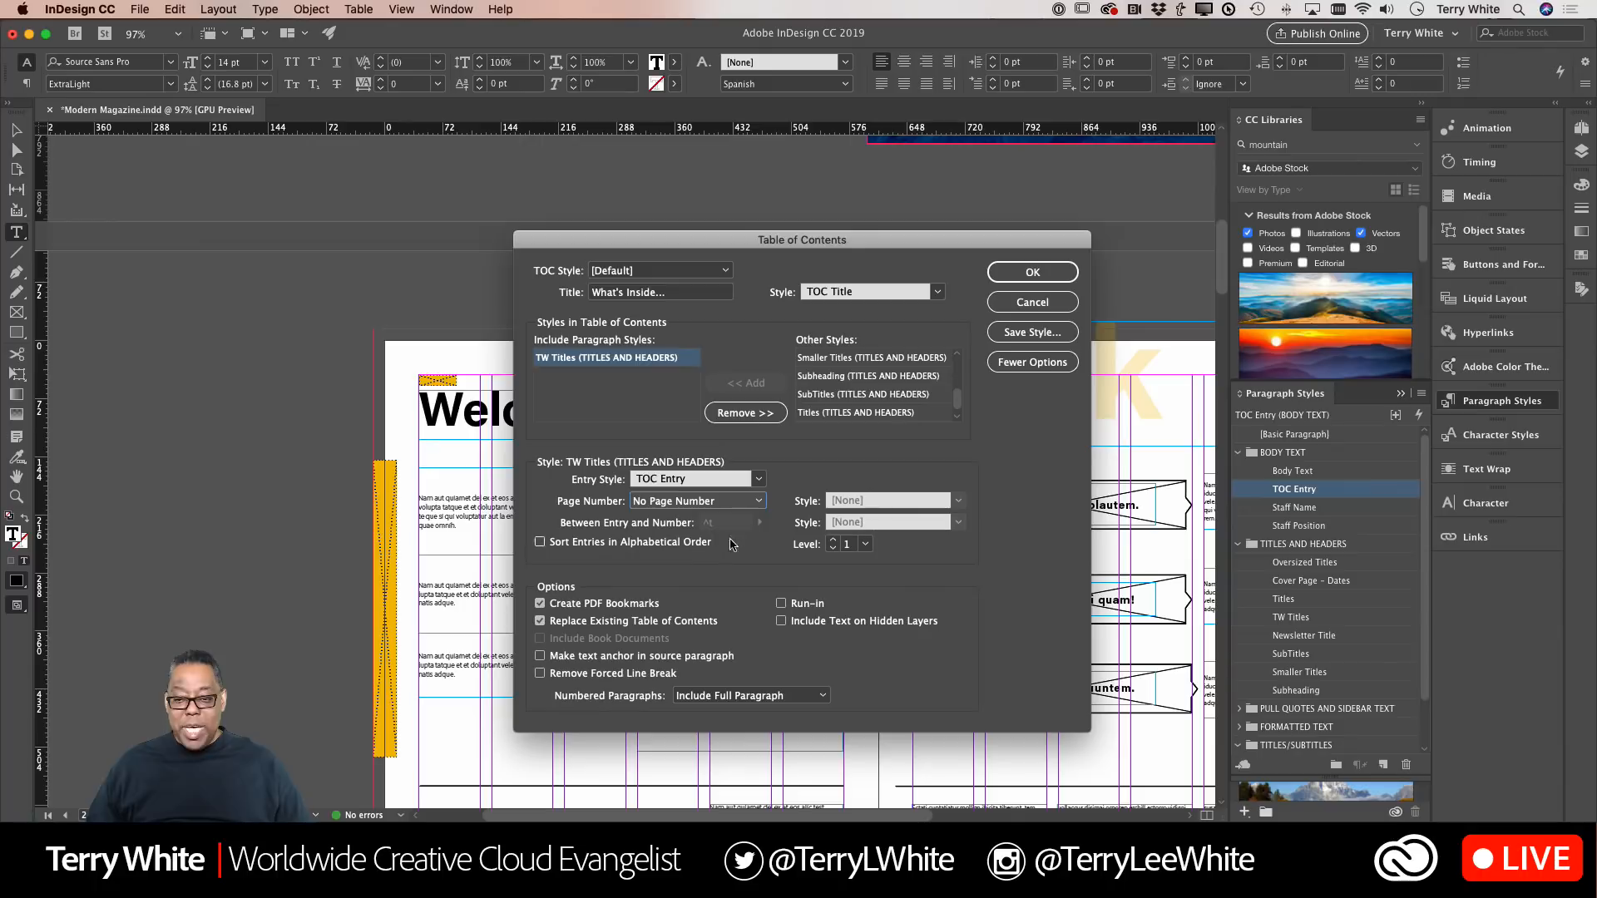
click(1014, 275)
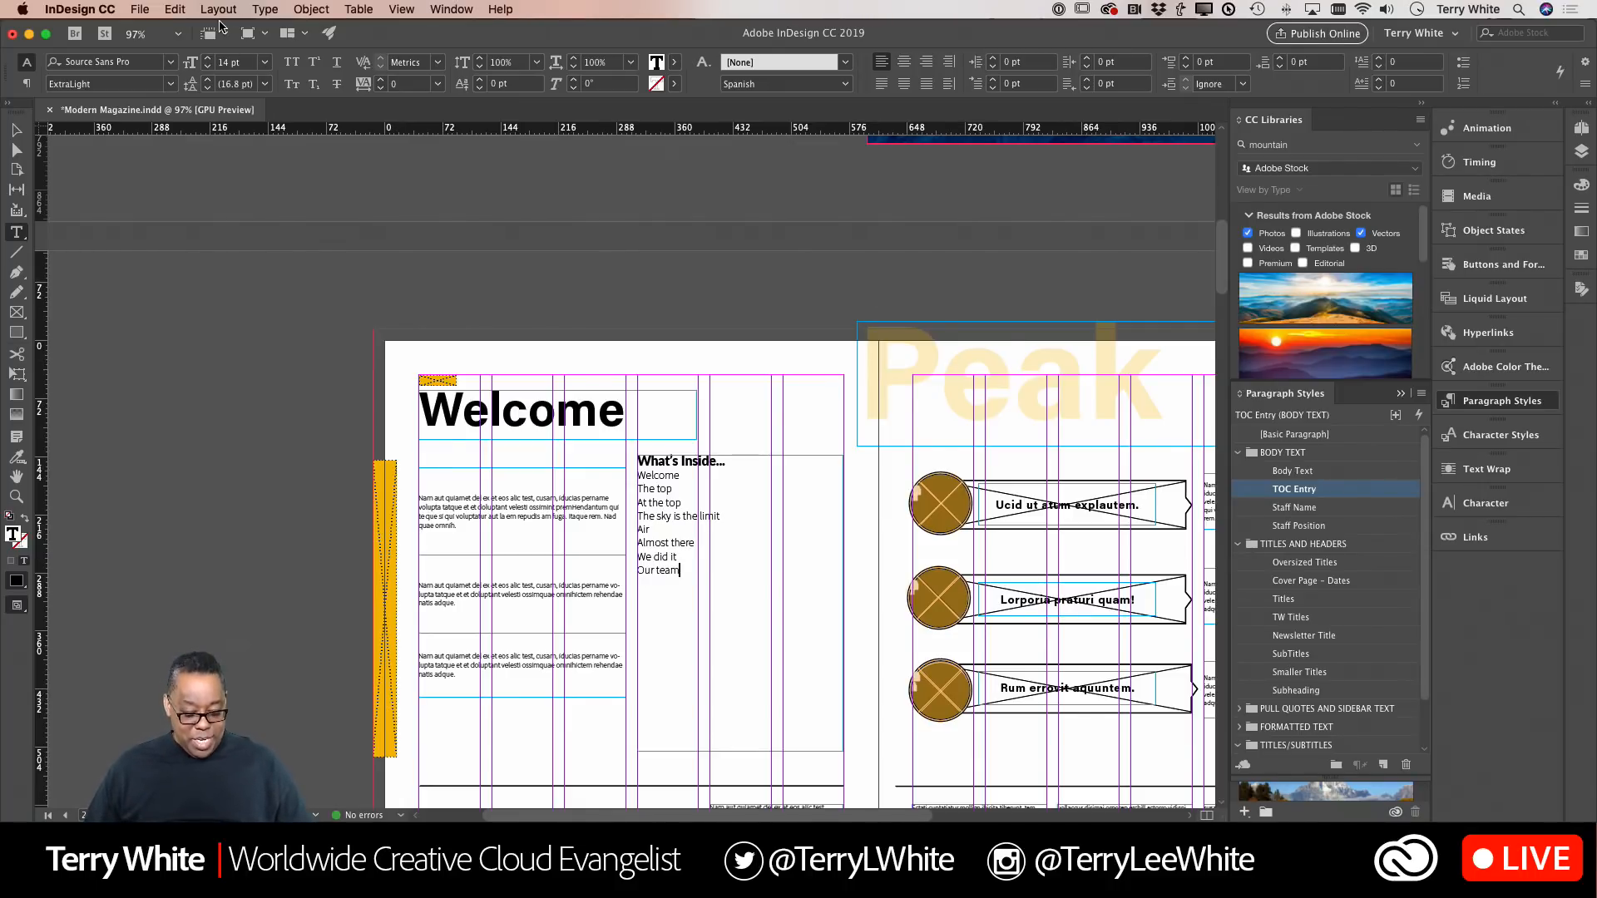
key(super+z)
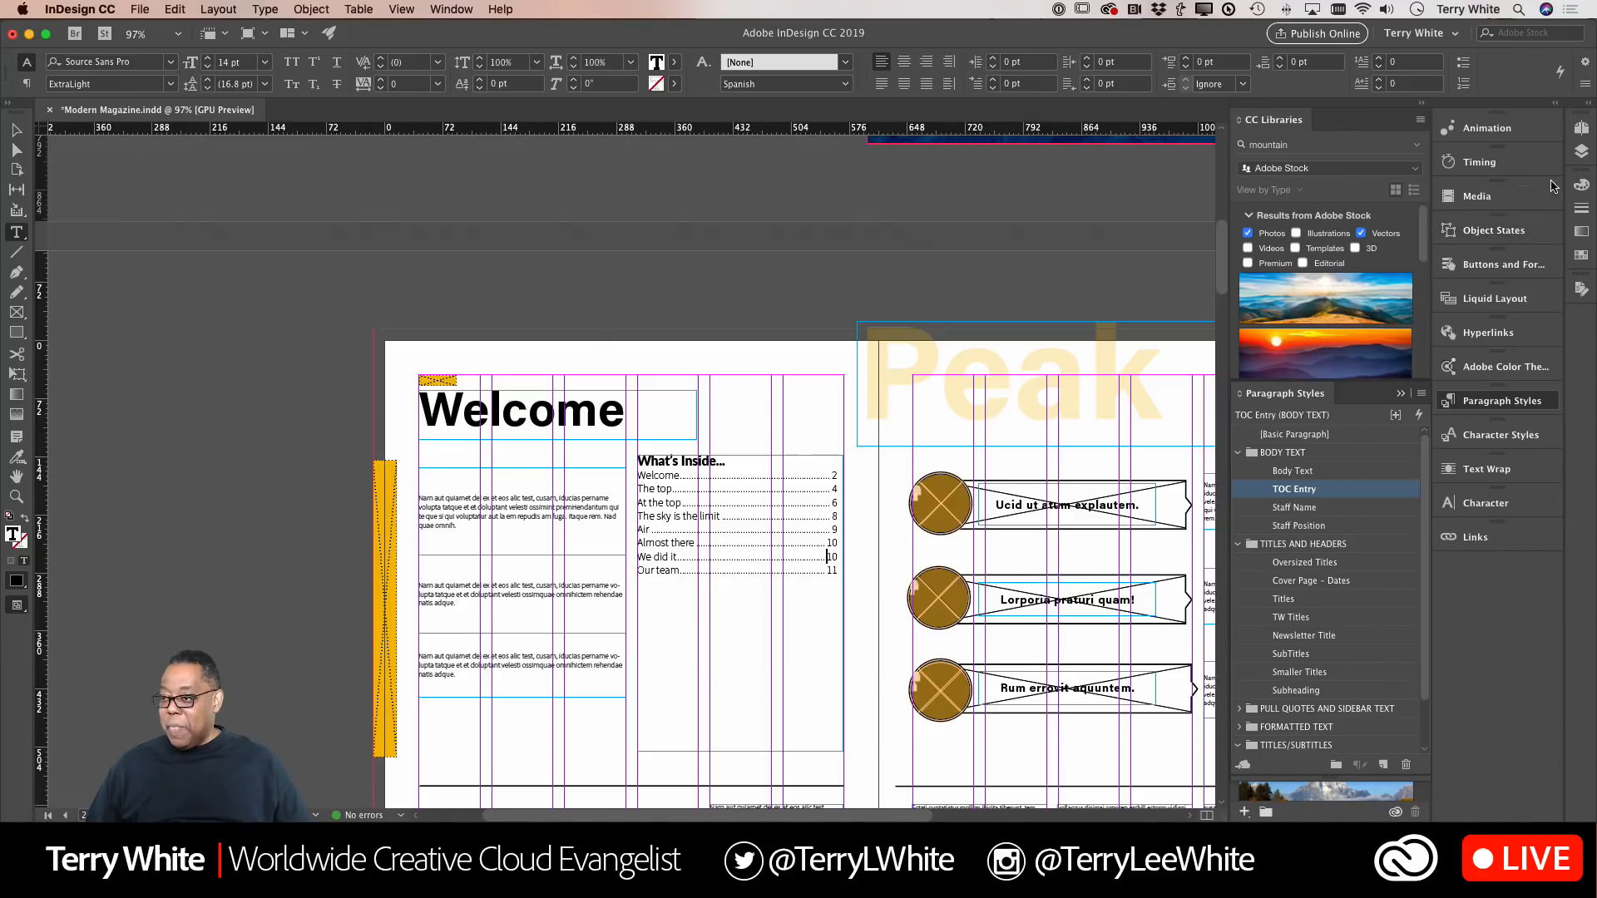
- Move page 10 with the "Almost there" and "We did it" titles so that it directly follows page 6
click(1580, 129)
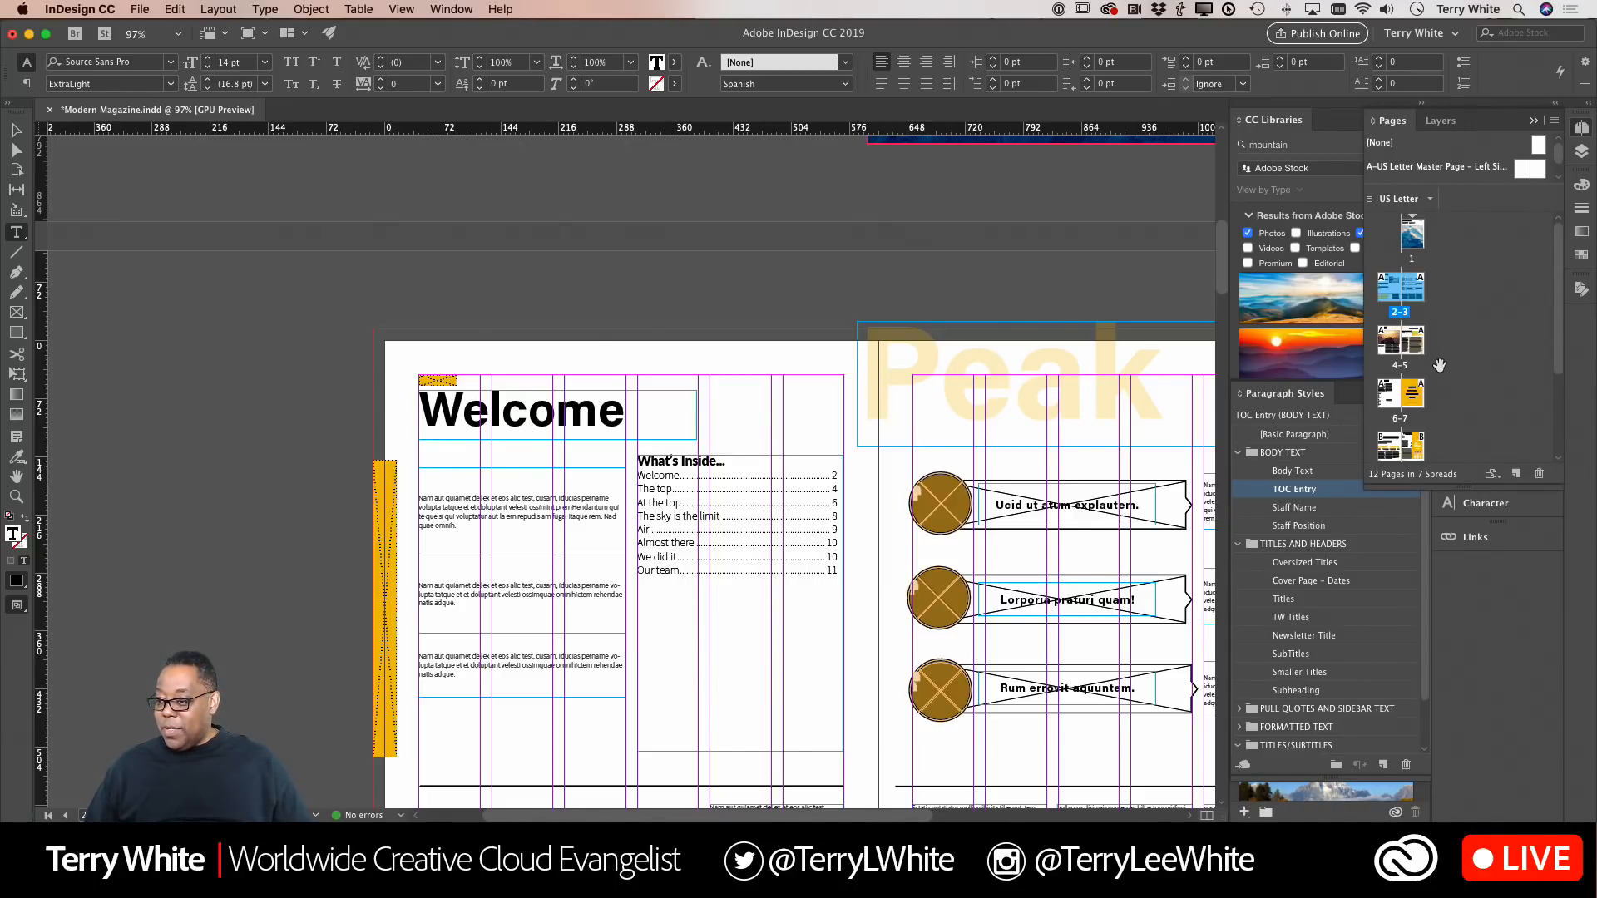
scroll(1436, 375, down, 3)
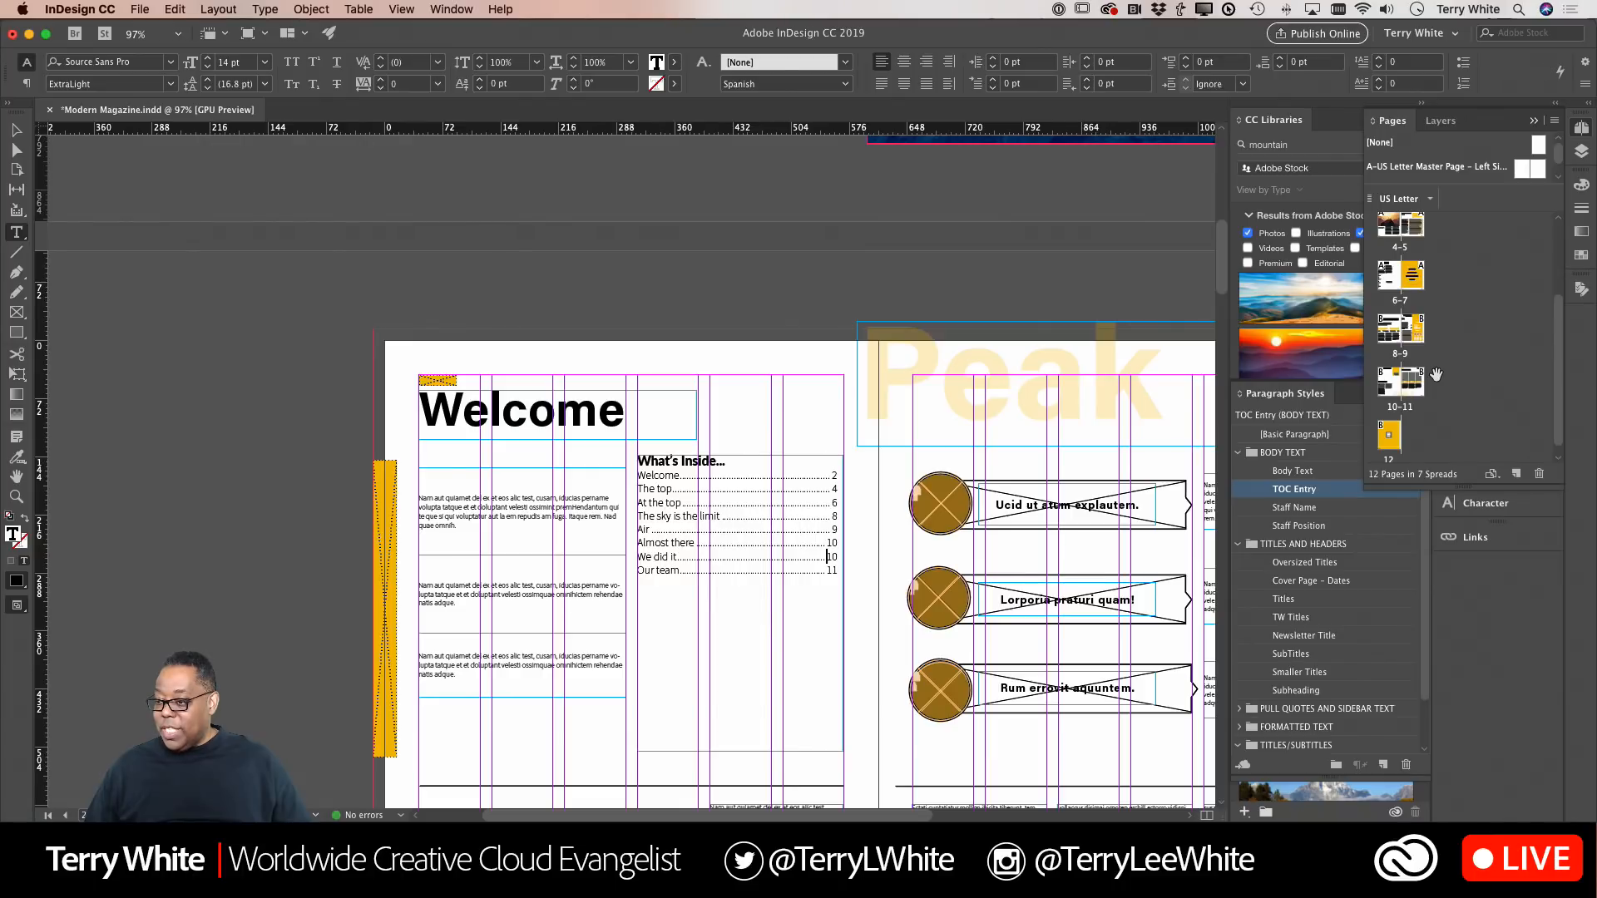
scroll(1436, 375, up, 1)
click(1388, 394)
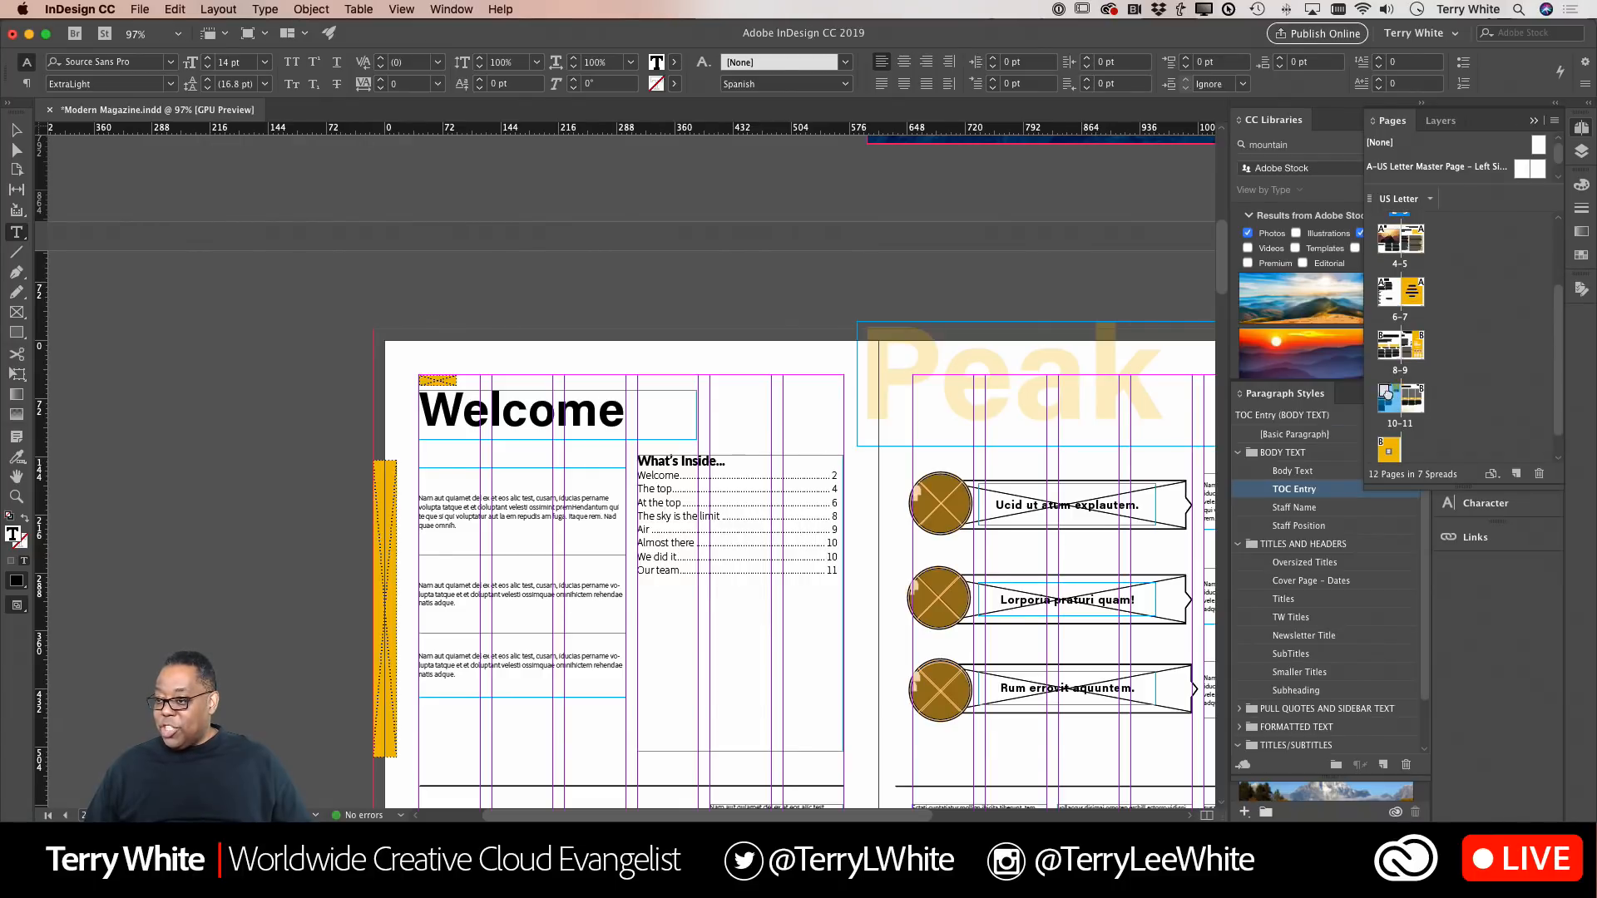
drag(1387, 395, 1399, 305)
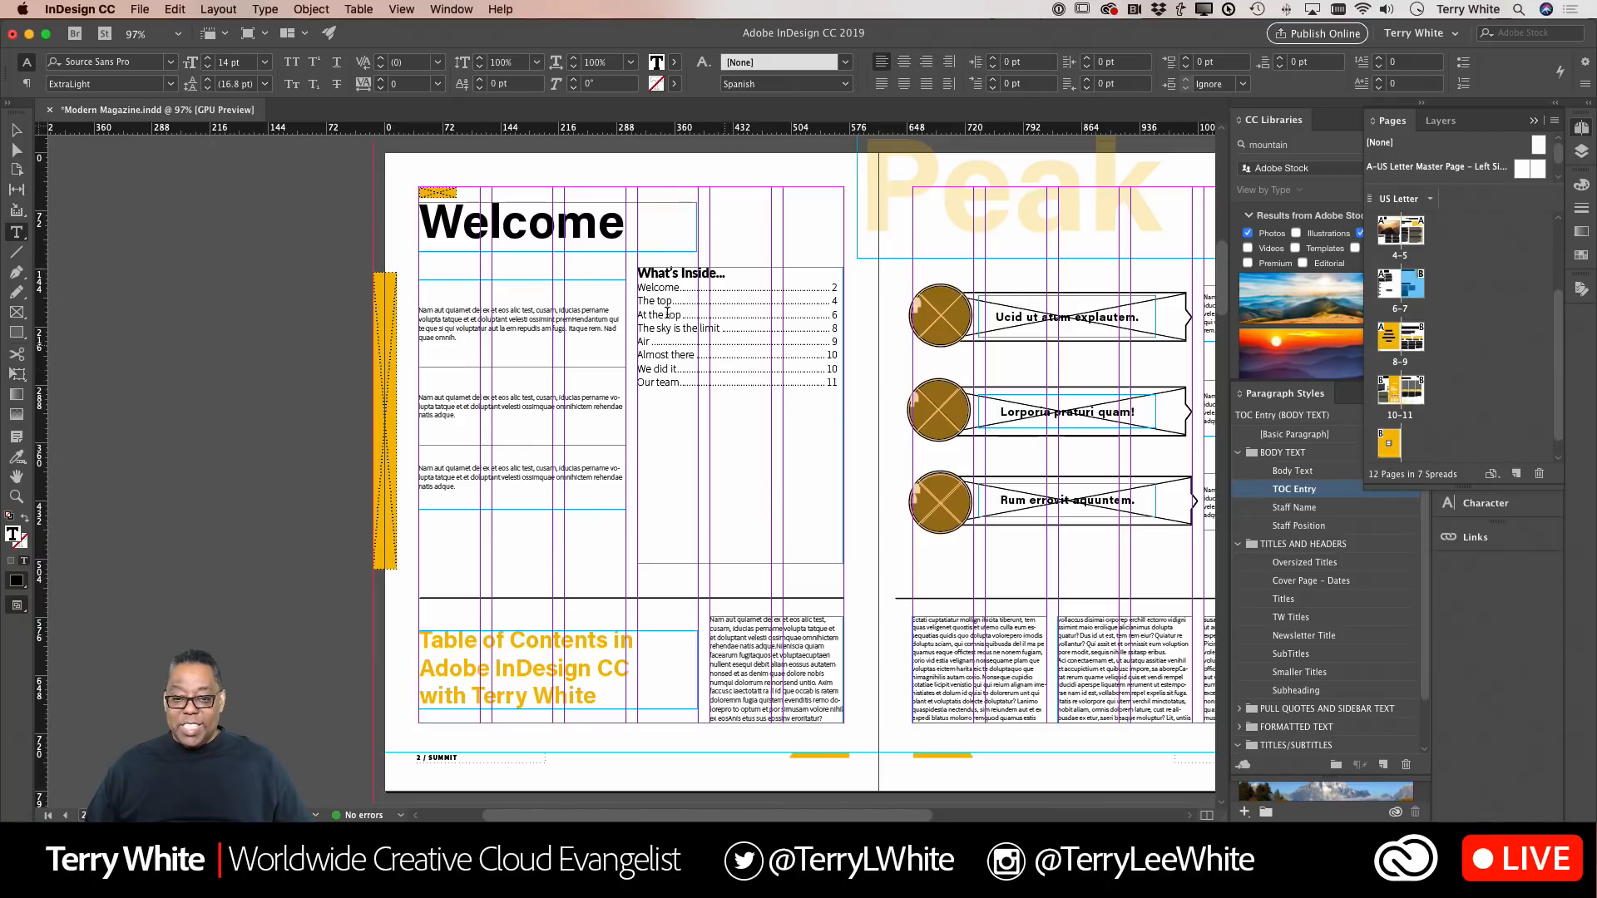
- Update the "What's Inside..." table of contents to match the new page order and deselect its frame
click(677, 368)
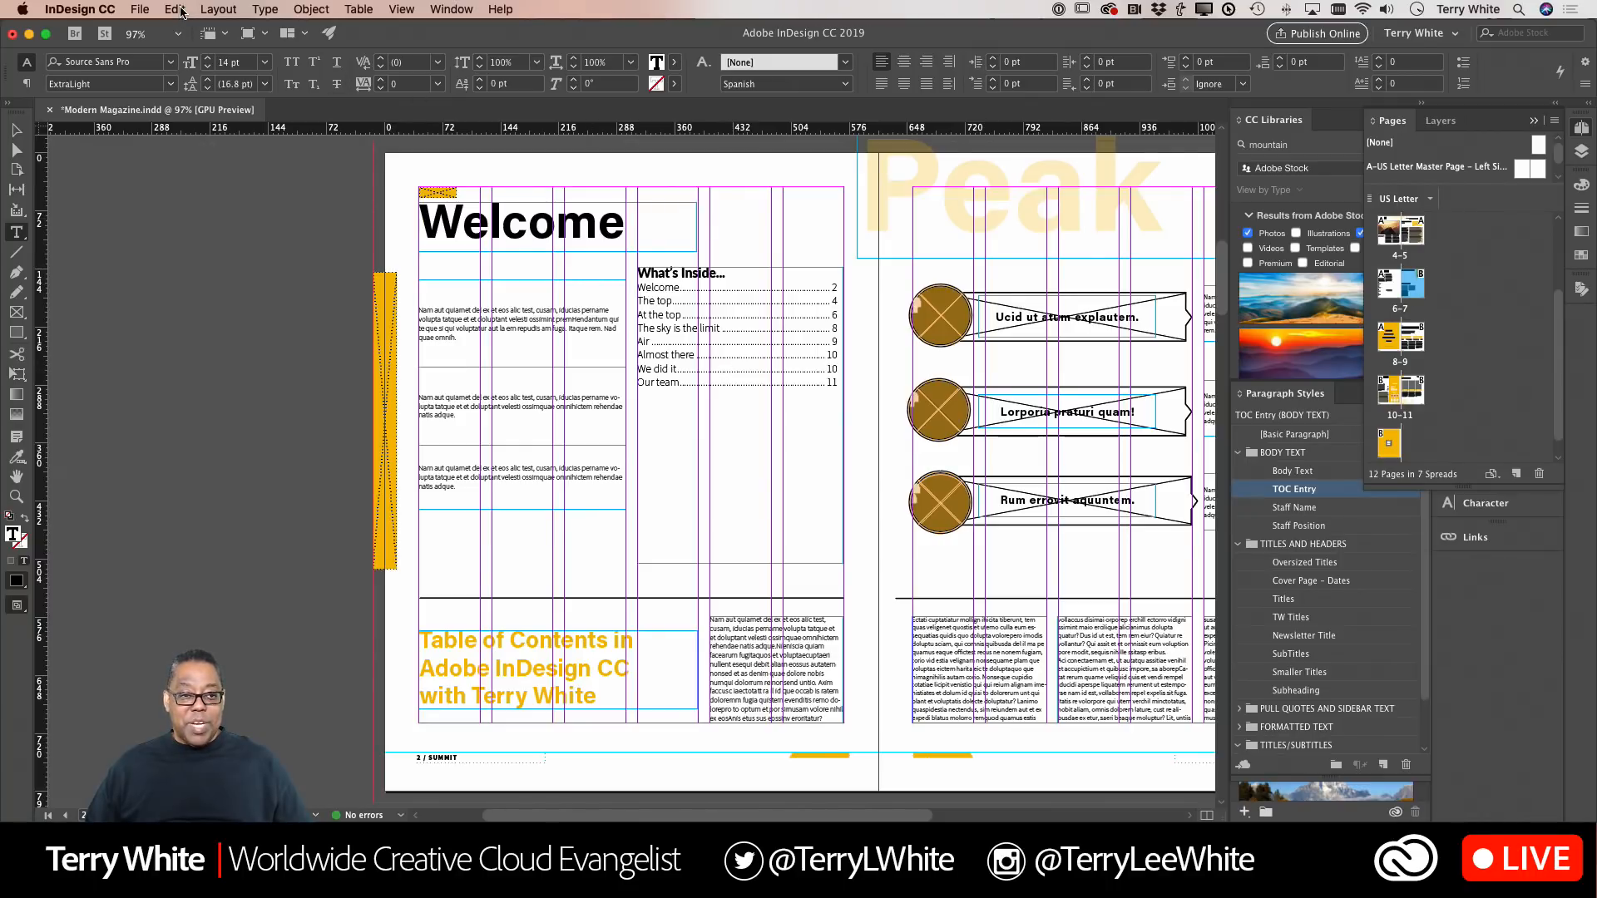
click(218, 9)
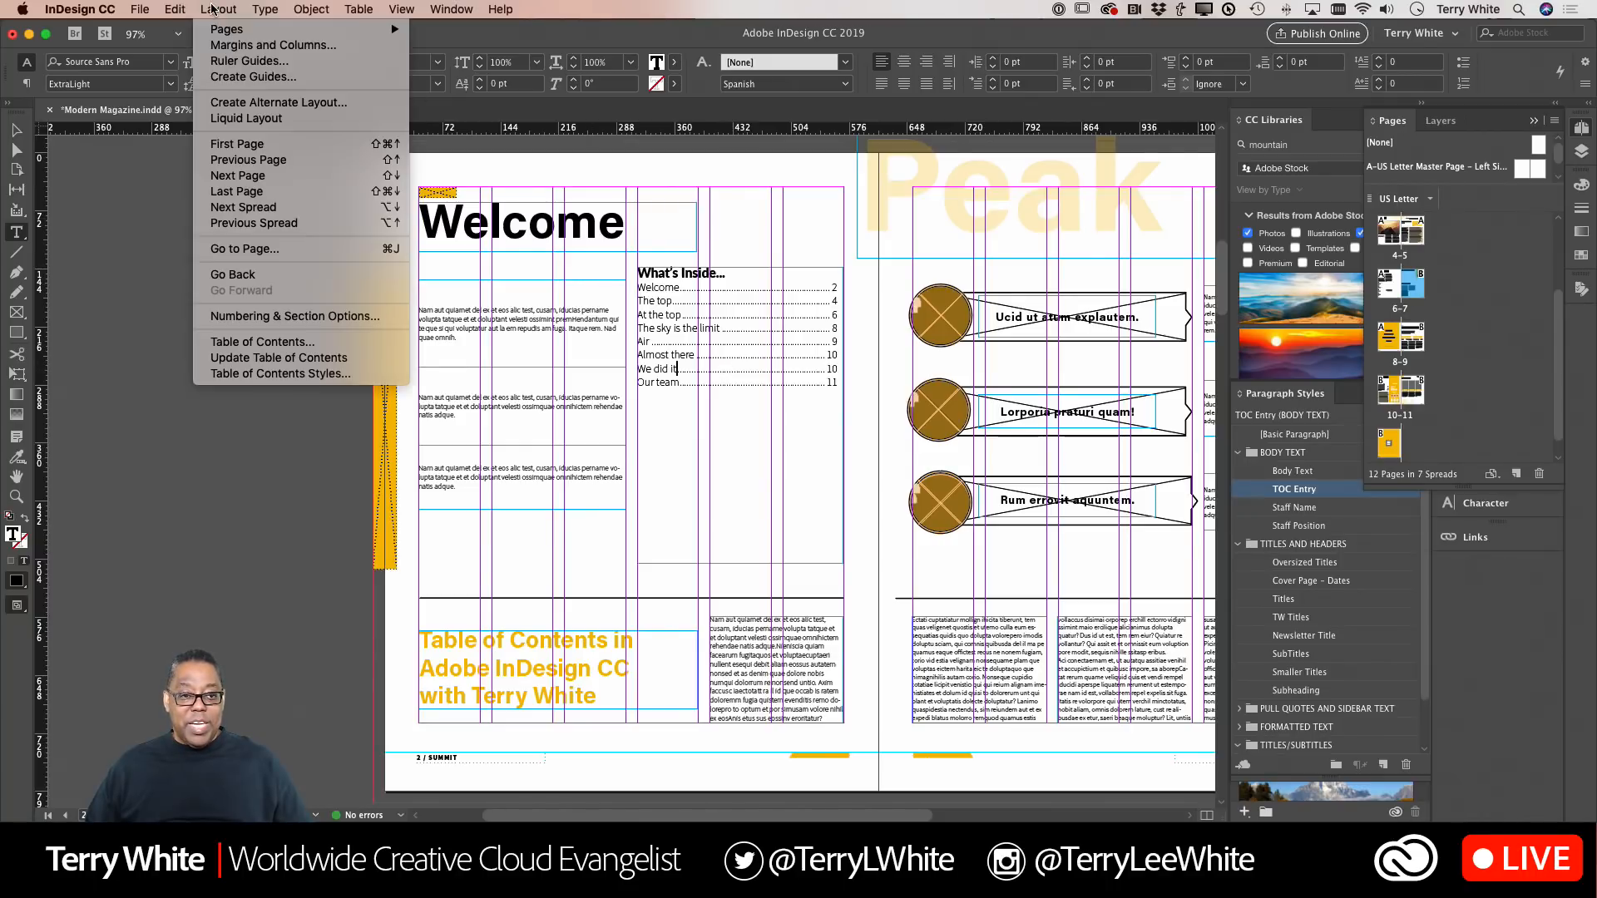
click(259, 359)
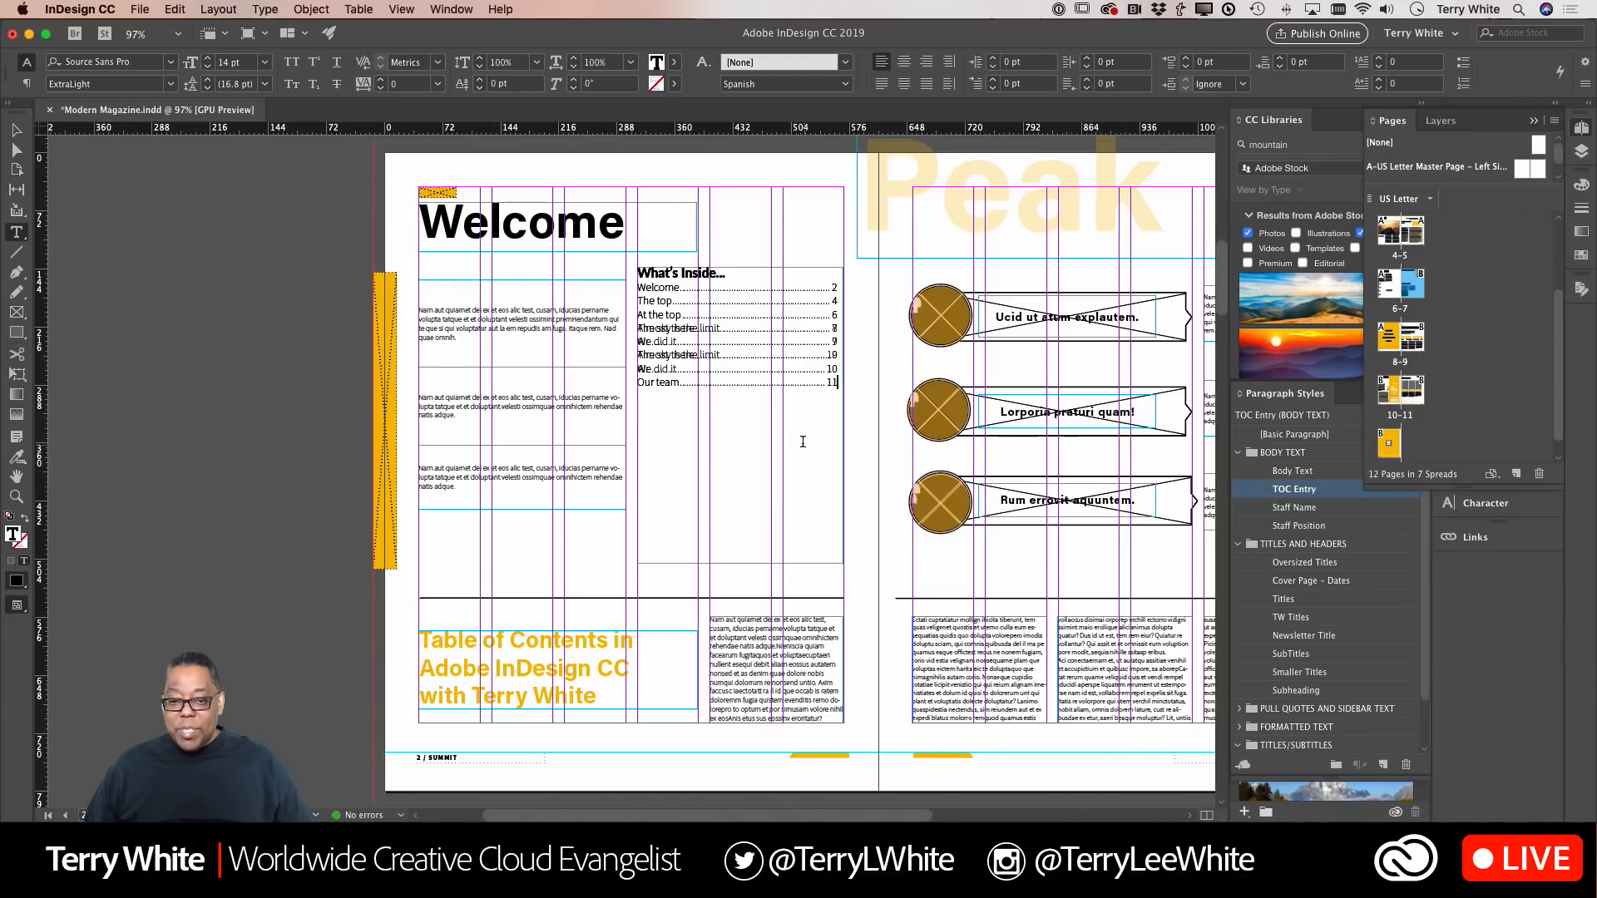
key(Escape)
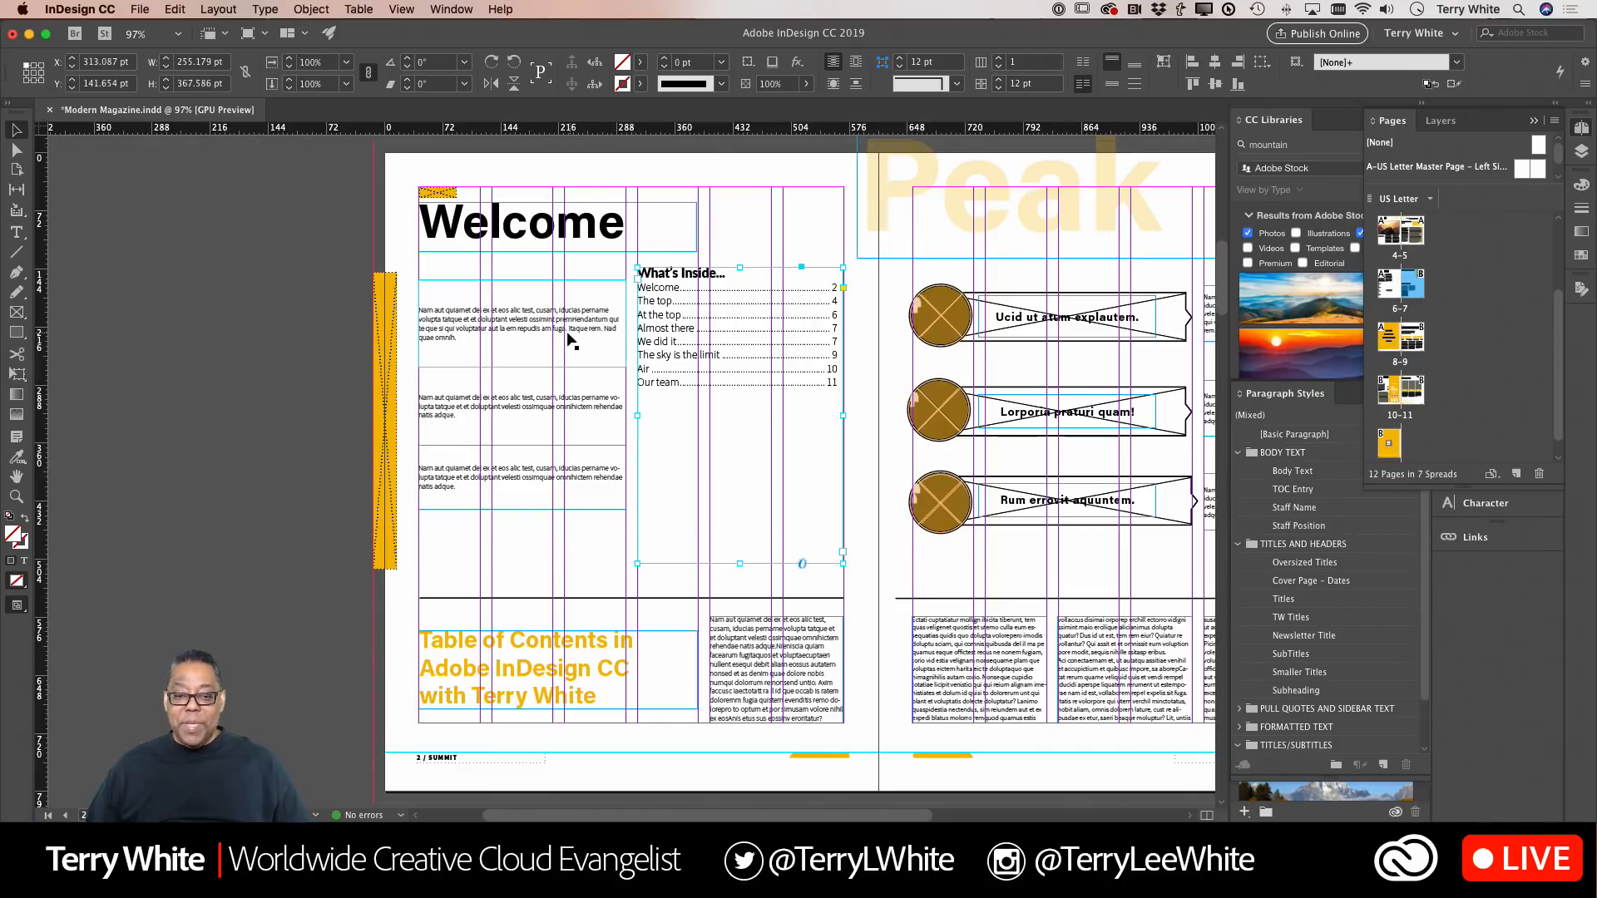
click(282, 303)
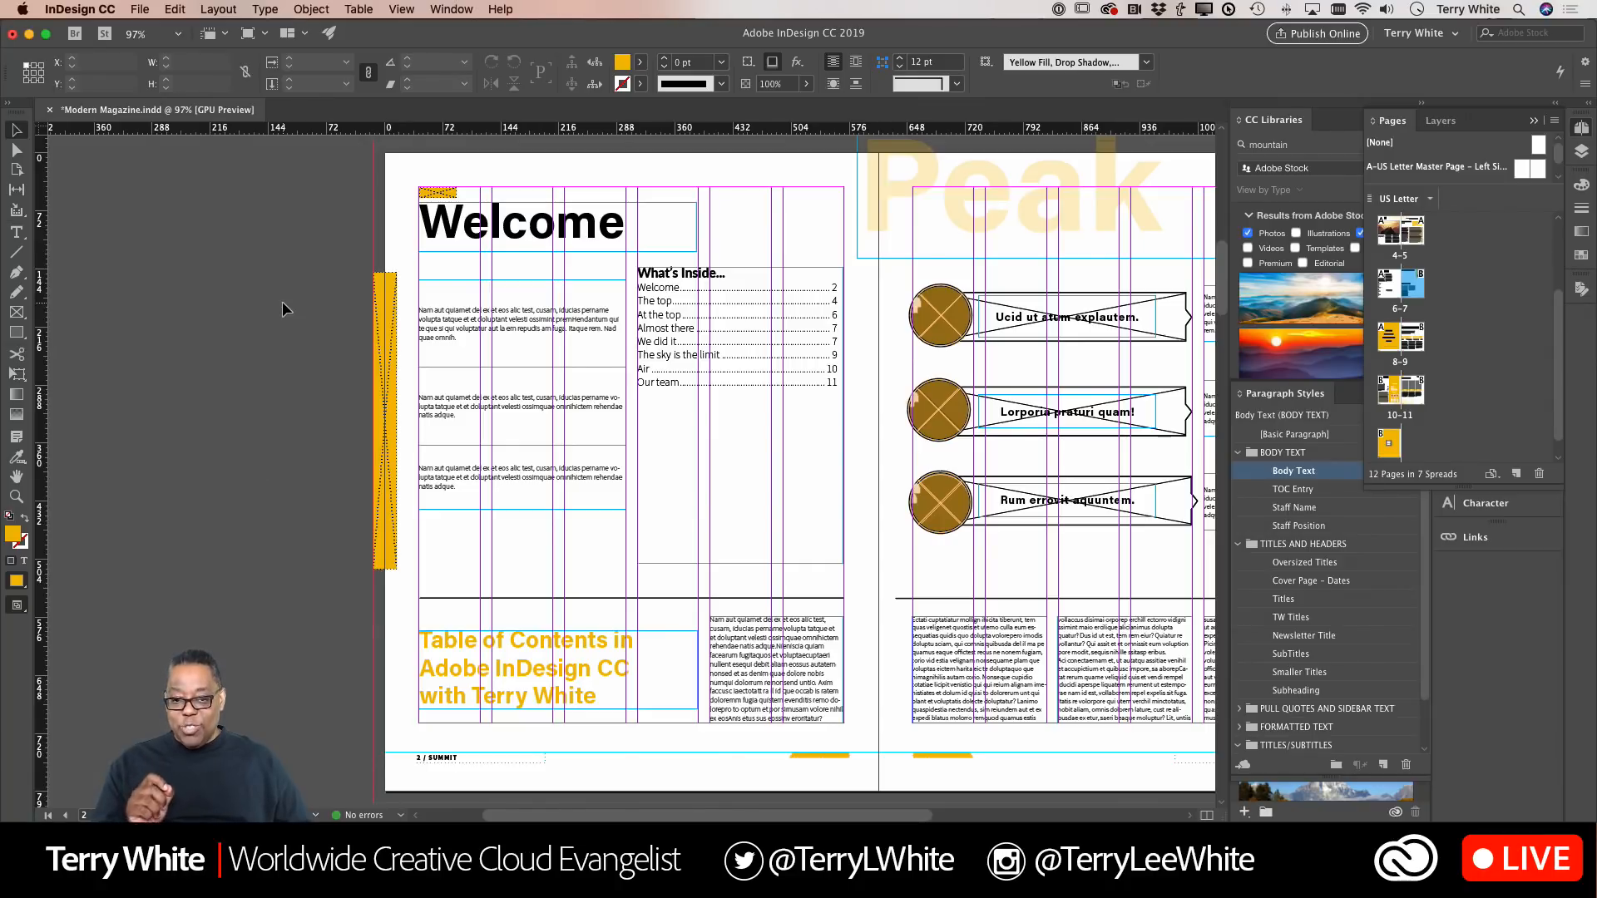
- Check the paragraph style of "The top" title on page 4 and look through the other page titles and the cover
scroll(656, 376, down, 3)
scroll(653, 374, down, 10)
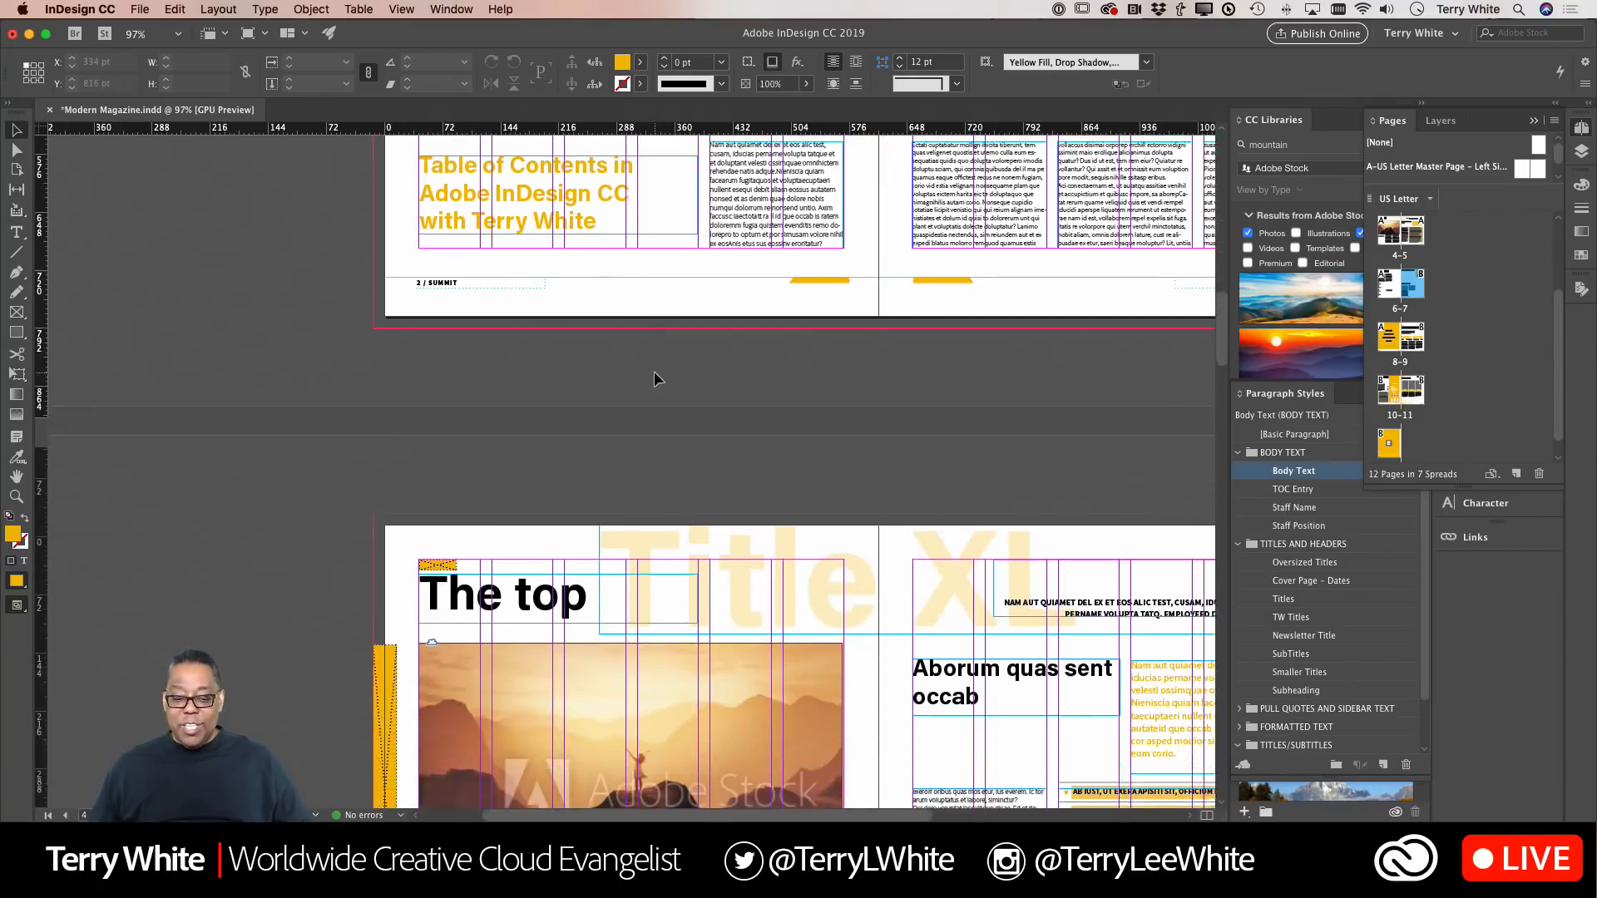
double_click(516, 305)
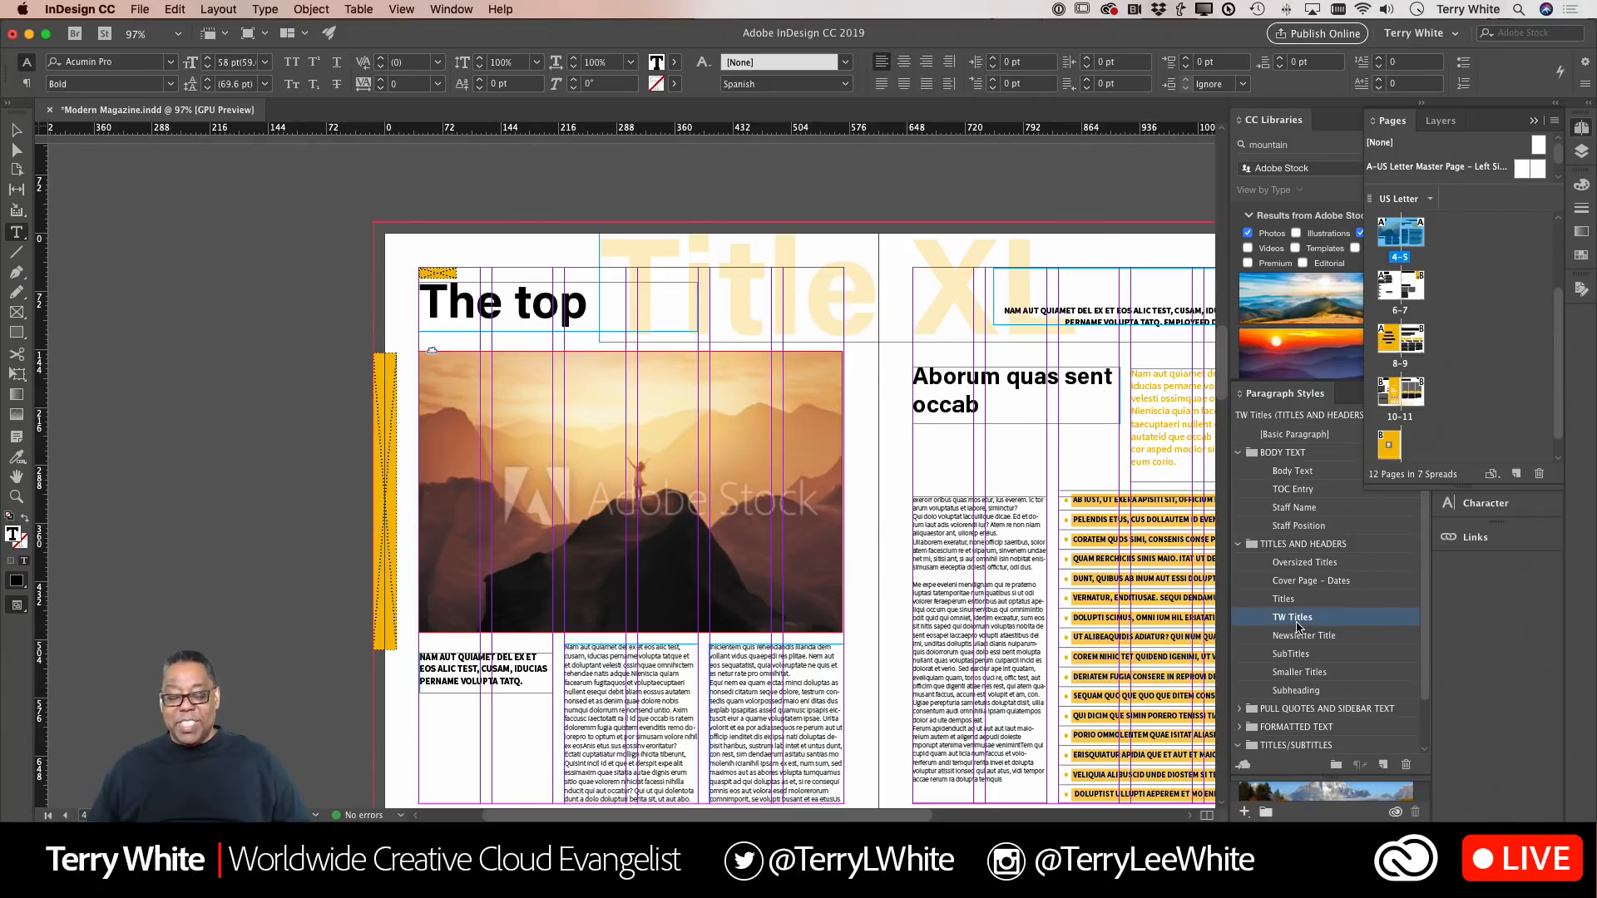
scroll(1298, 626, down, 2)
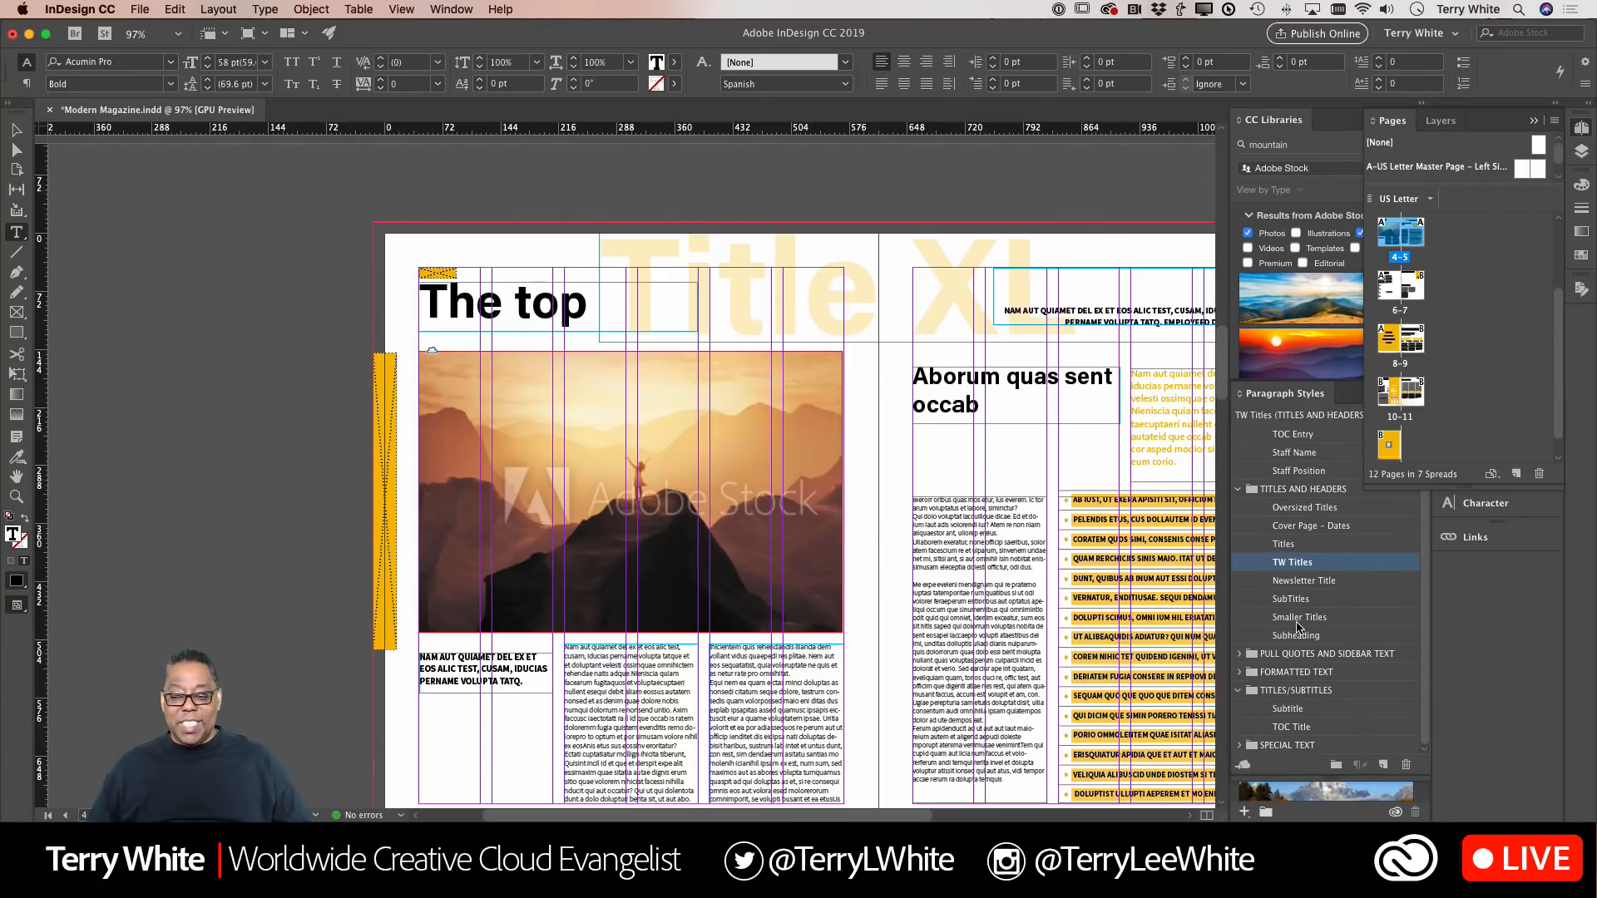
scroll(997, 579, down, 5)
scroll(998, 580, down, 10)
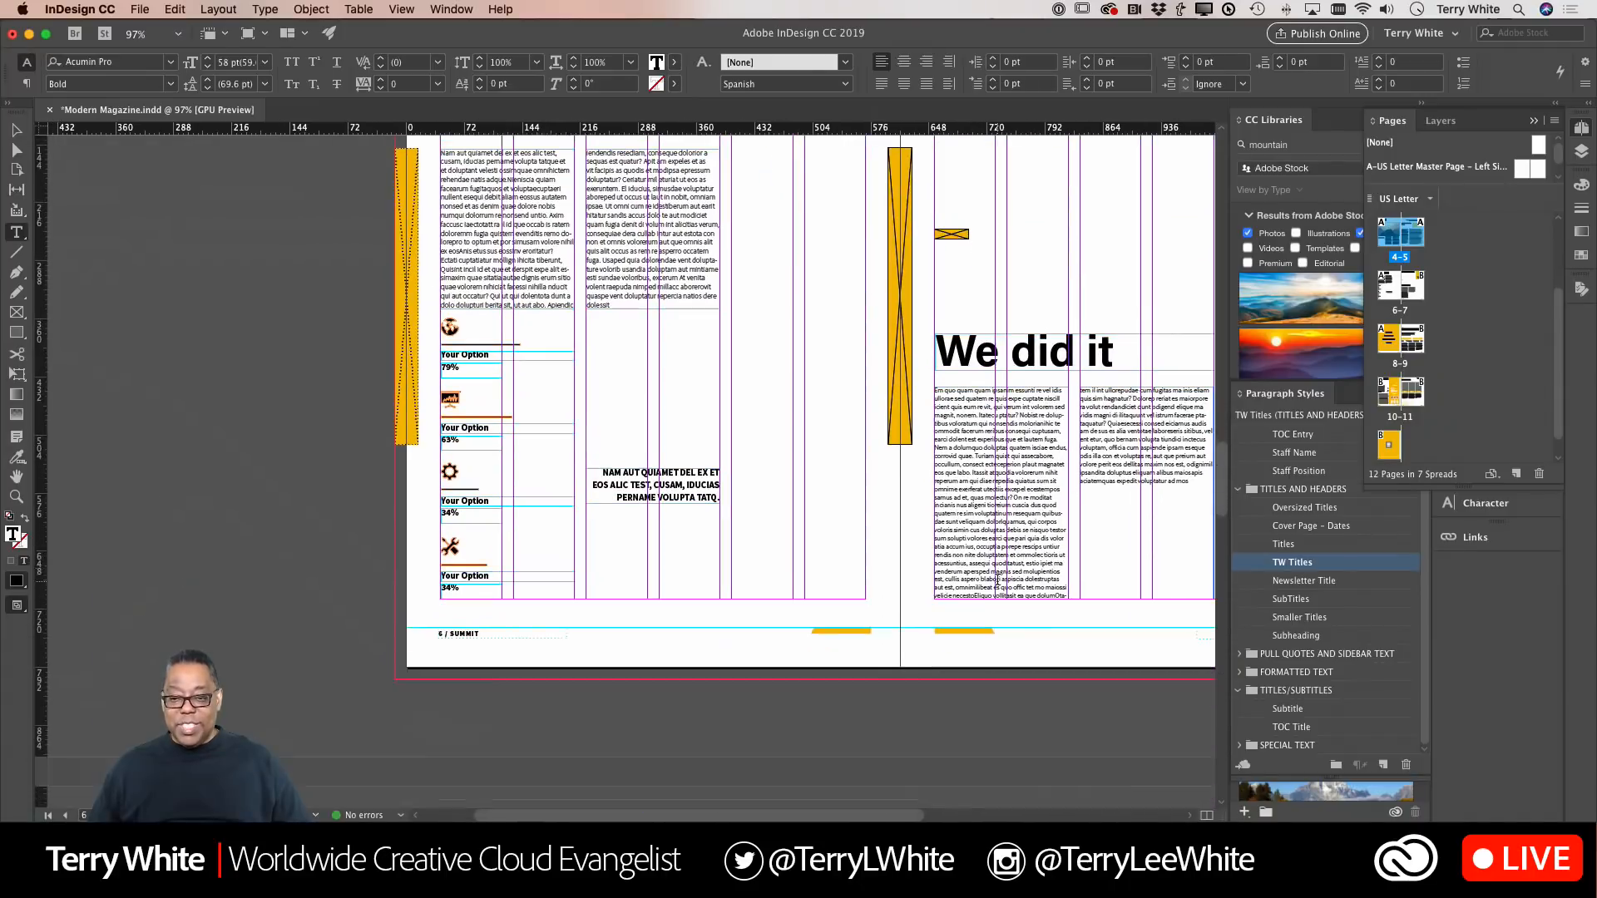
scroll(997, 579, up, 15)
scroll(998, 579, up, 15)
scroll(997, 579, right, 5)
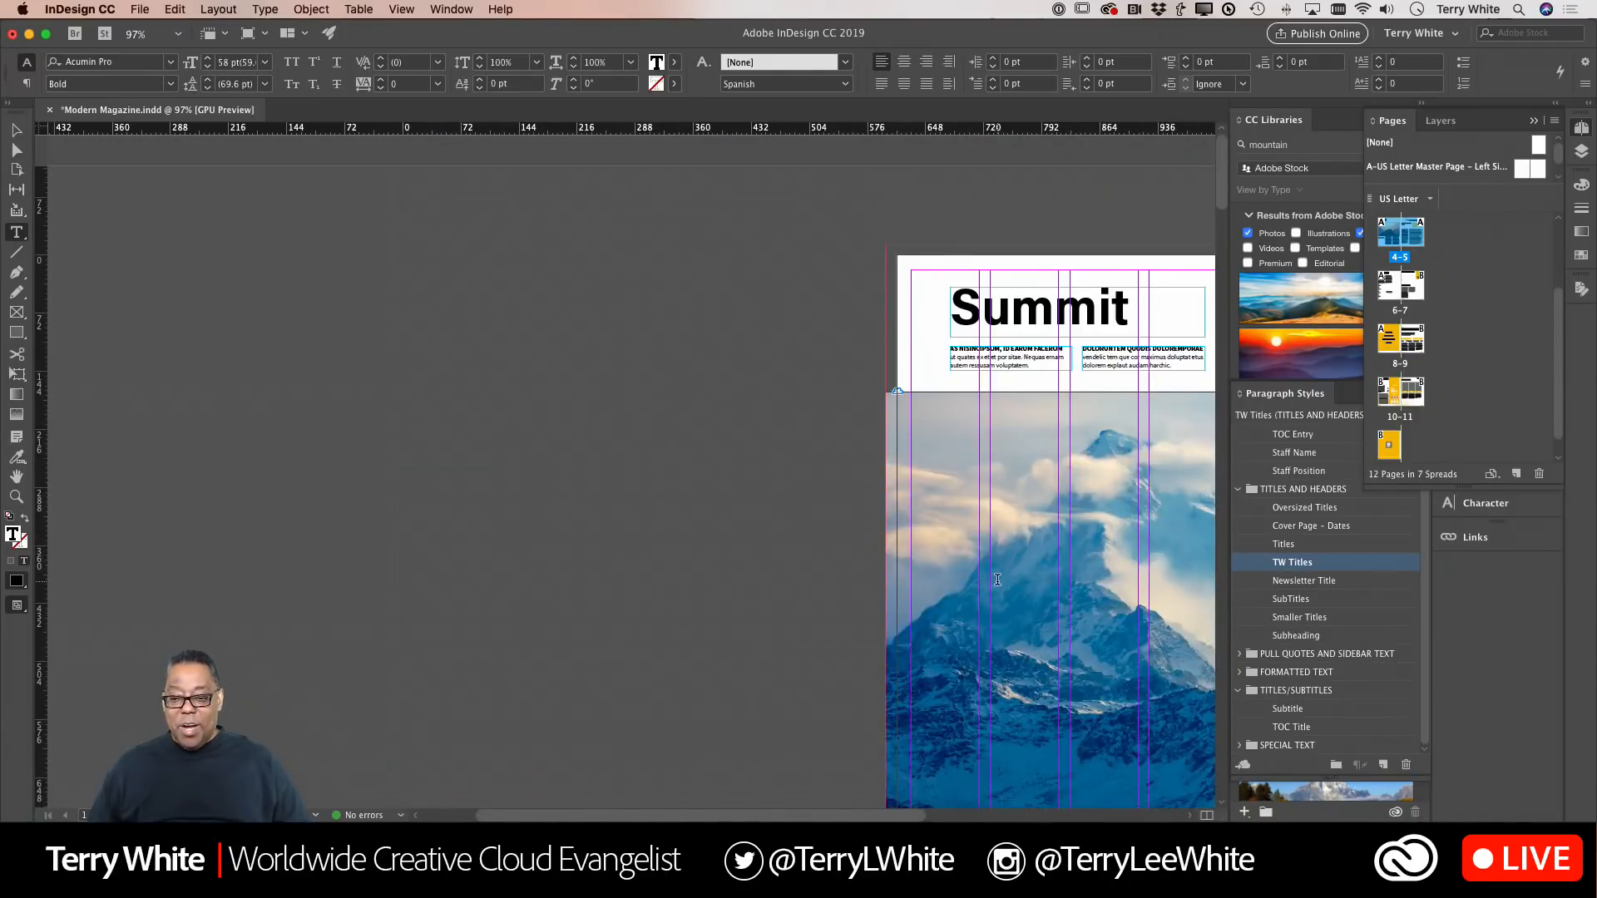
scroll(997, 579, right, 2)
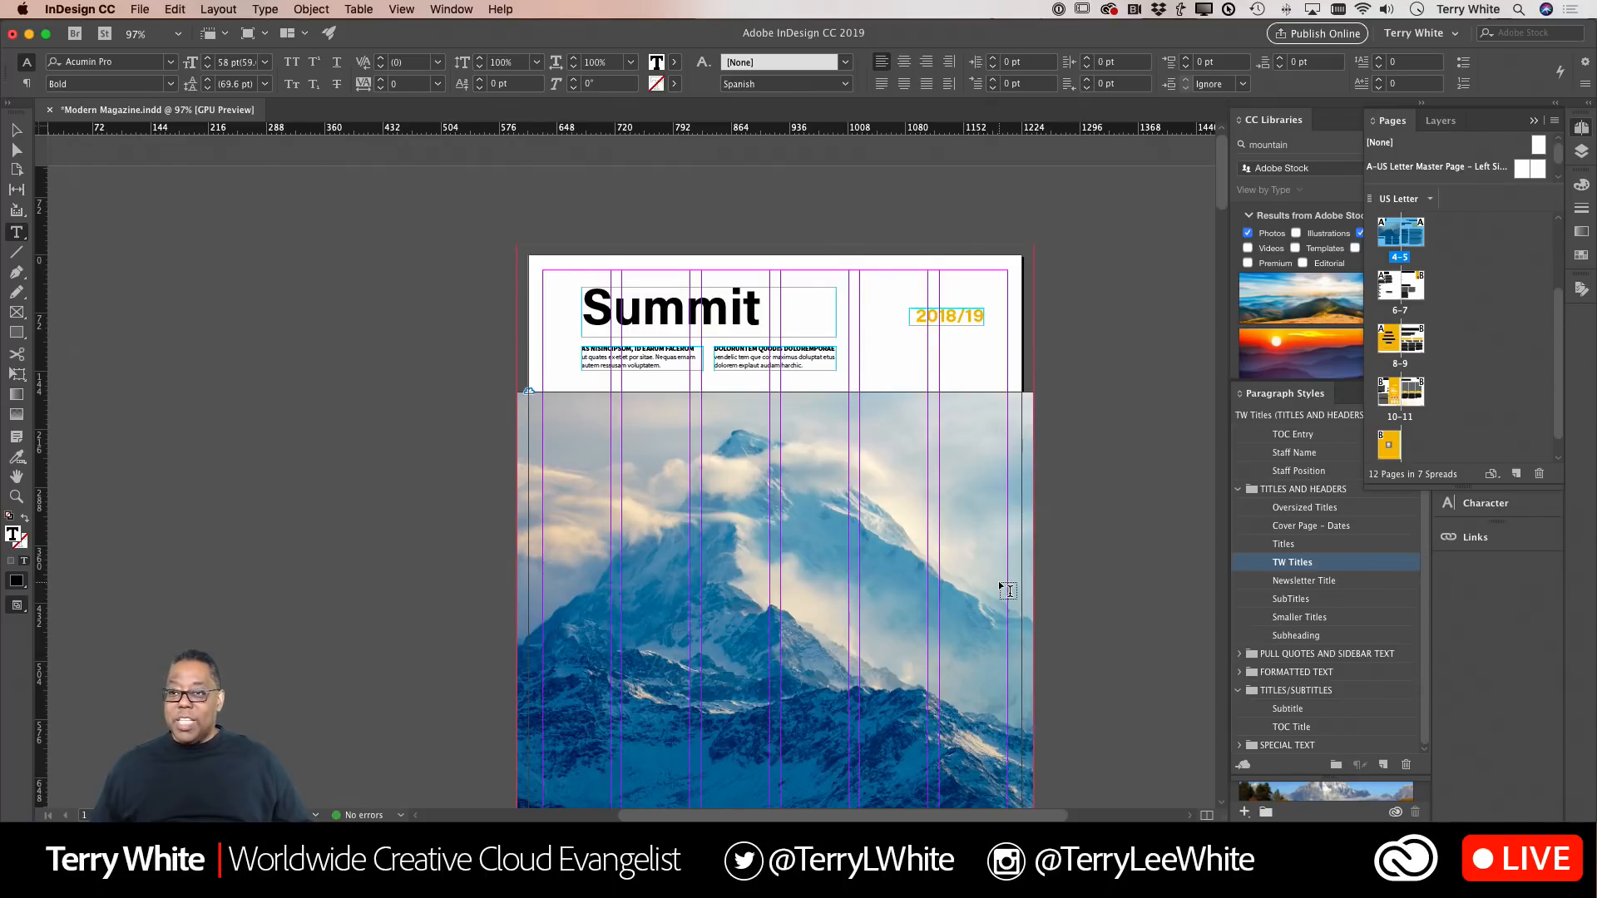
- Review the full table of contents settings for the "What's Inside..." list on page 2 and leave them unchanged
scroll(997, 580, down, 15)
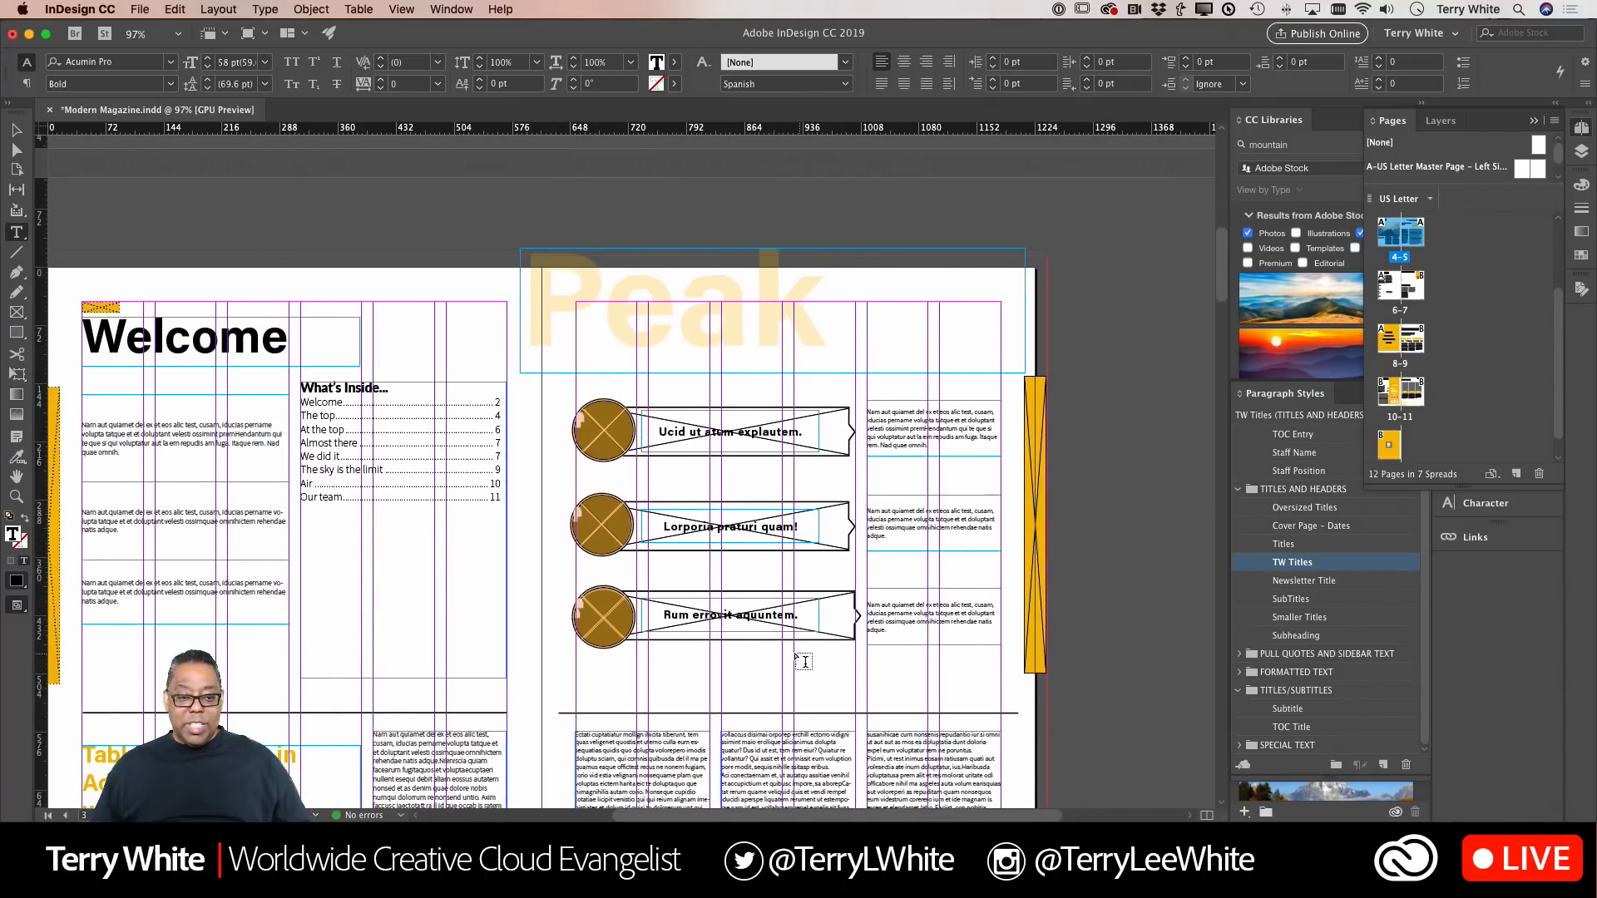
click(370, 416)
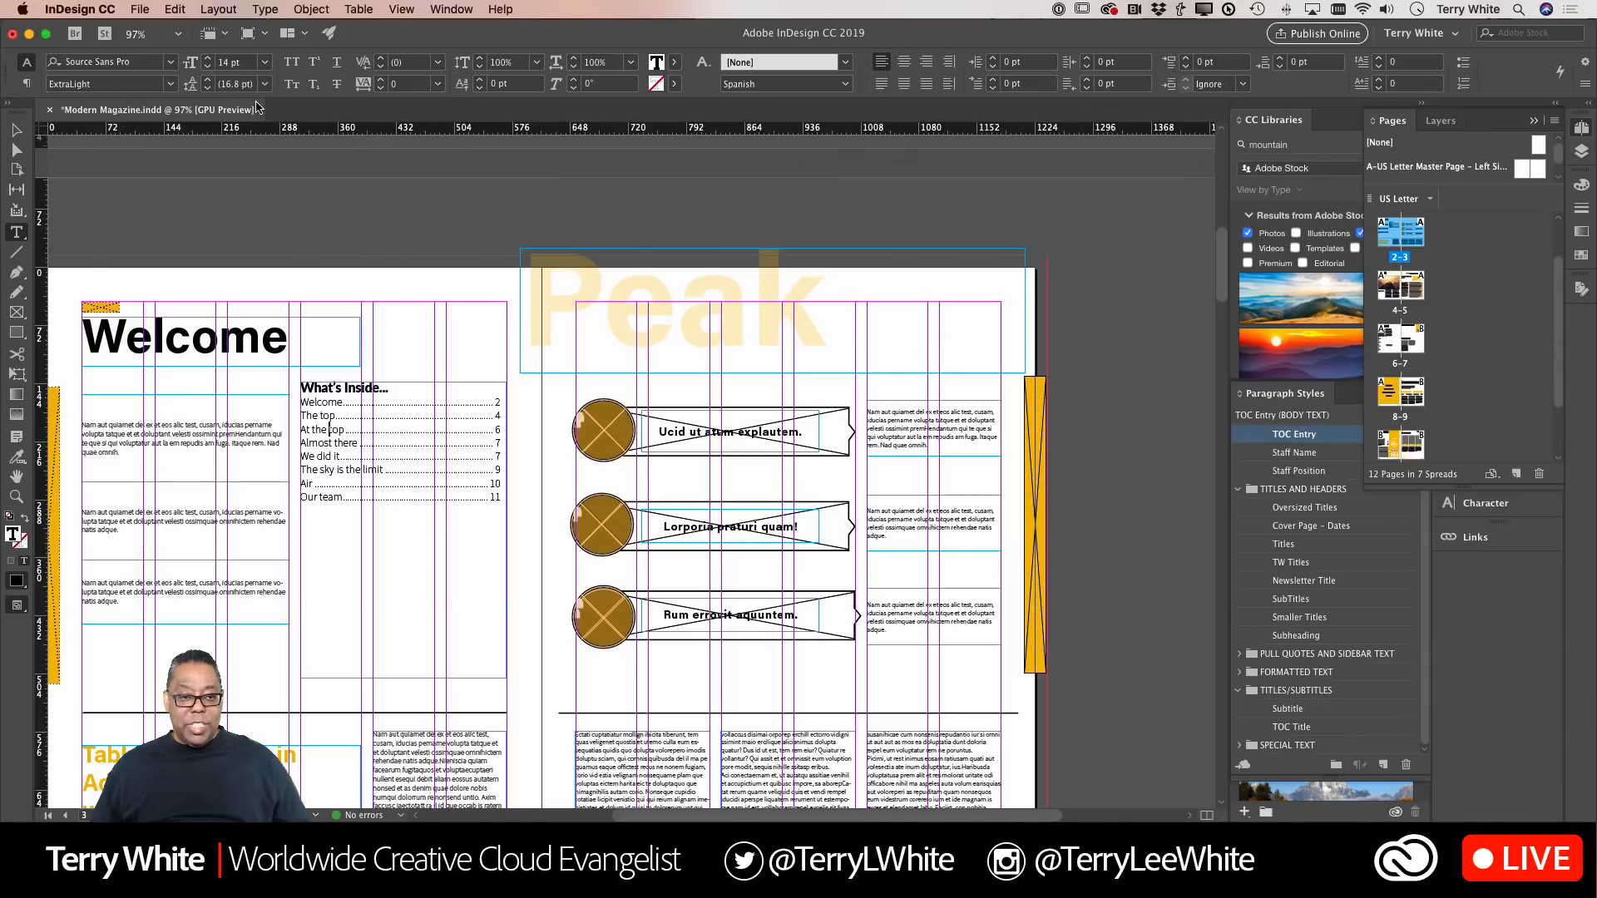
click(218, 9)
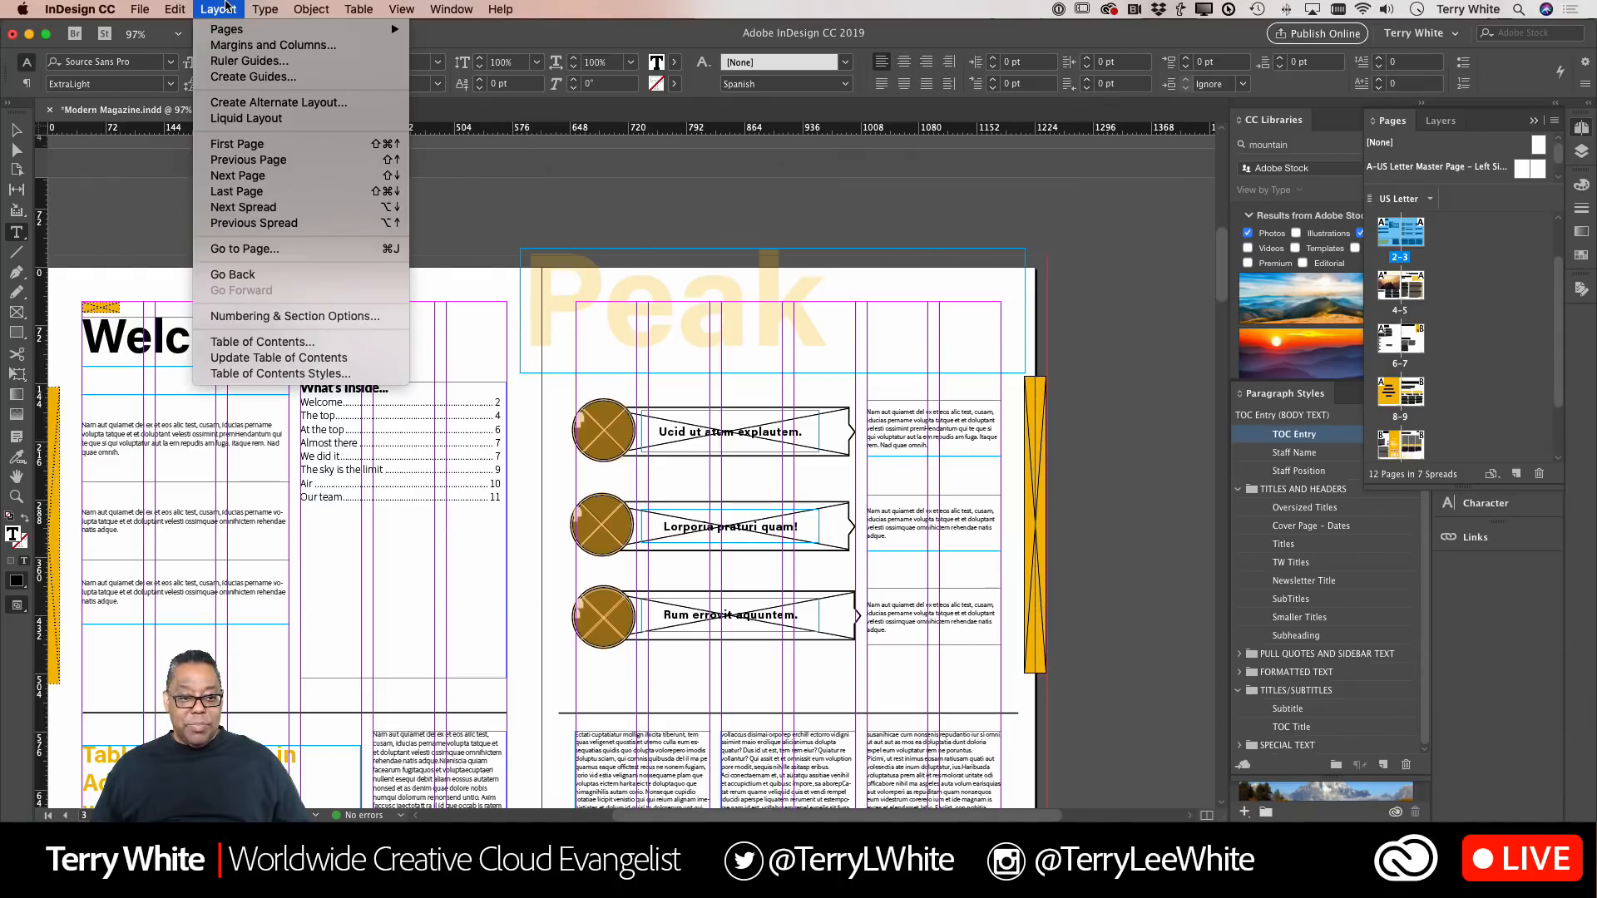
click(267, 346)
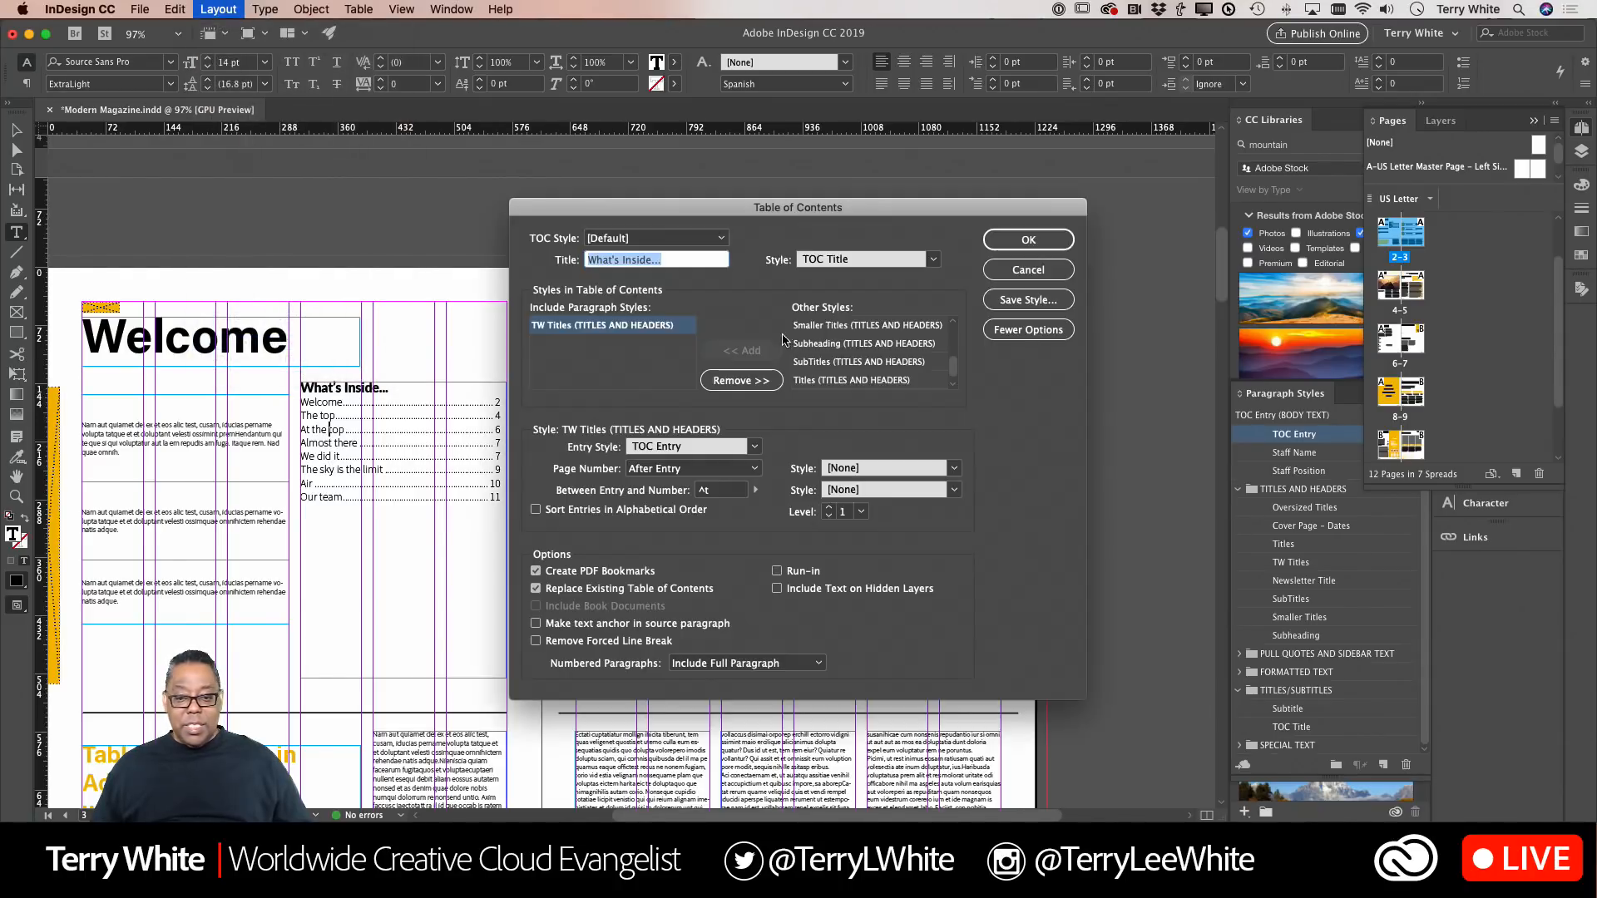
click(1030, 335)
click(1030, 332)
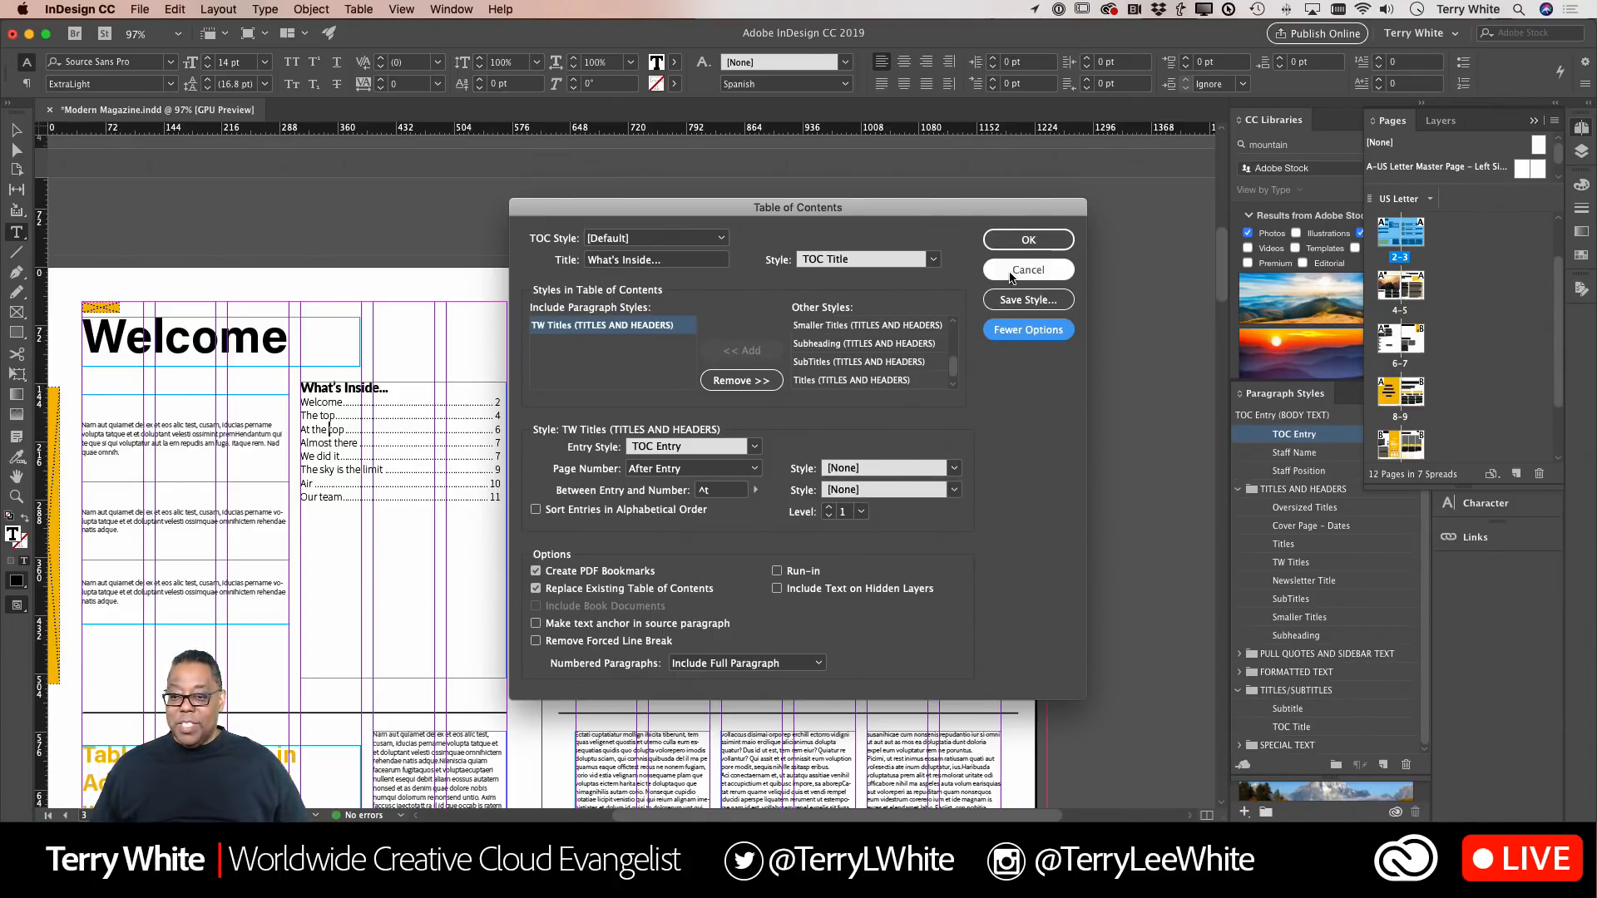
click(1028, 239)
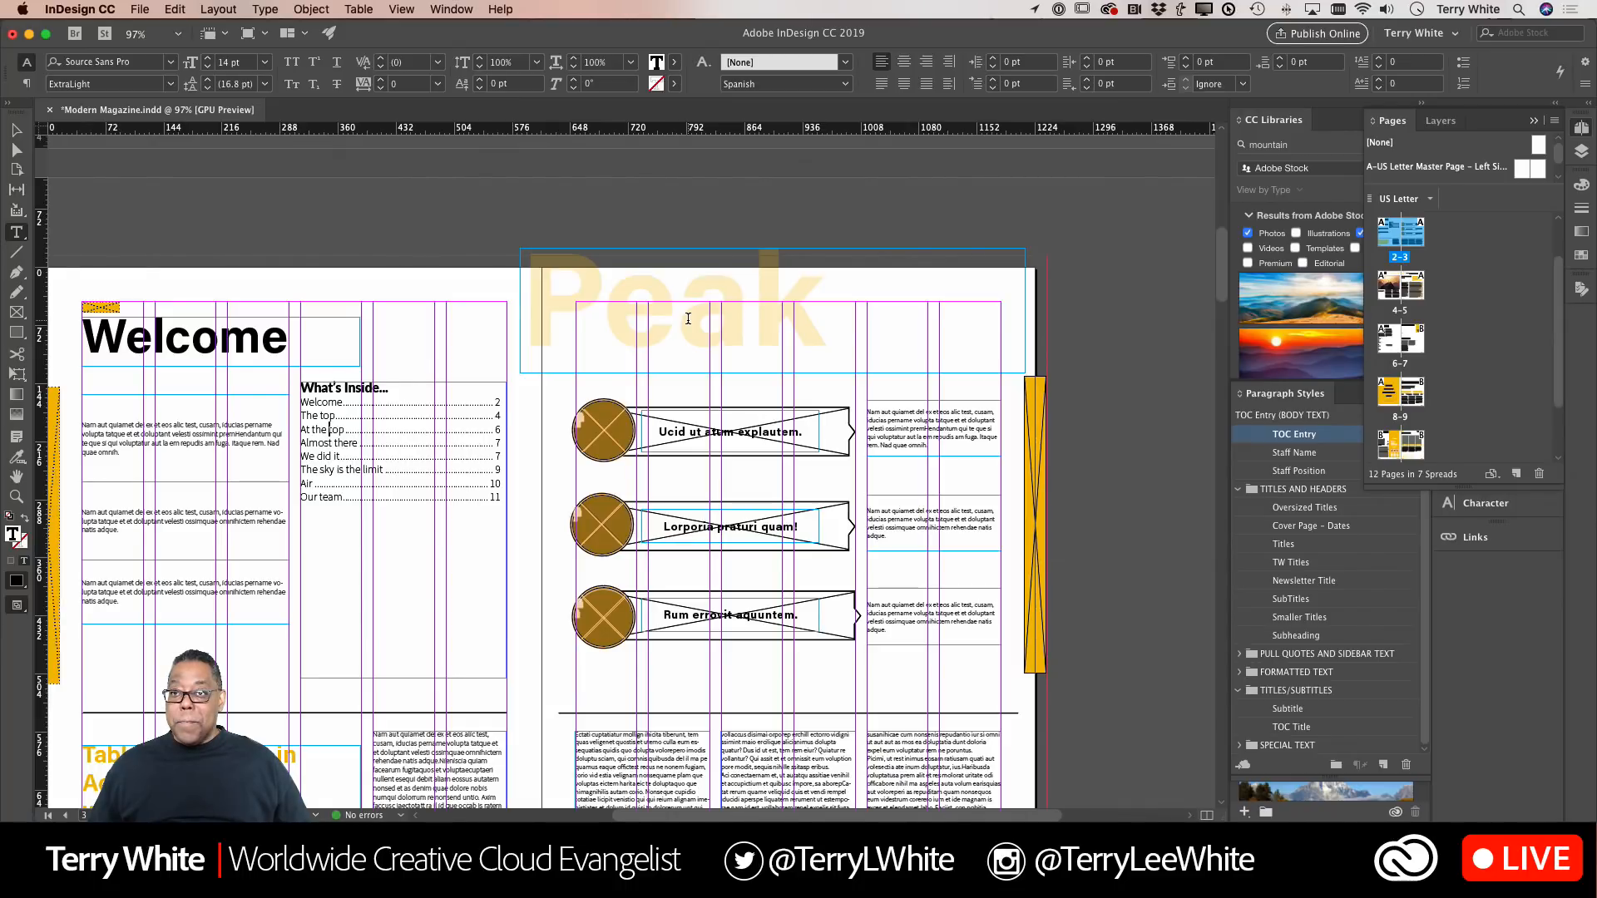